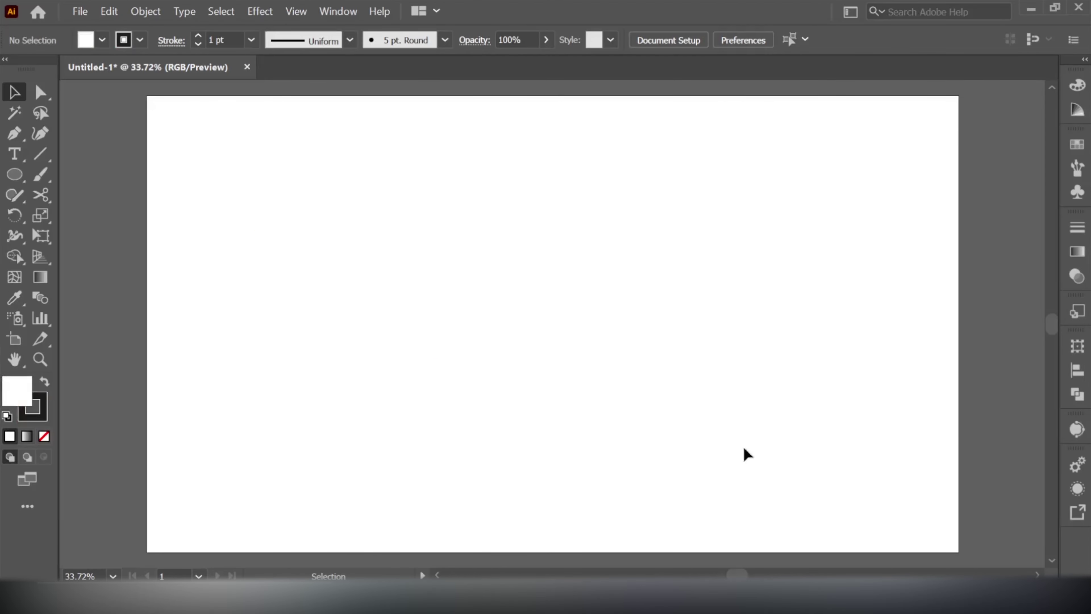
Step: Draw a large circle in the page centre and nudge it down about 50 pt
{"action": "left_click", "coordinate": [14, 175]}
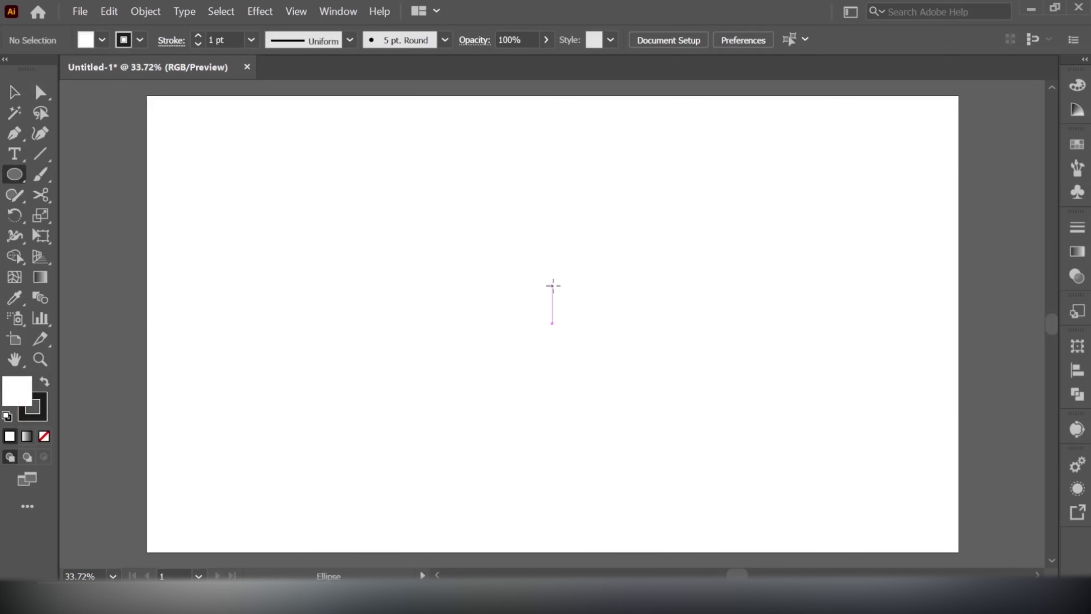
{"action": "left_click_drag", "start_coordinate": [553, 285], "coordinate": [724, 457]}
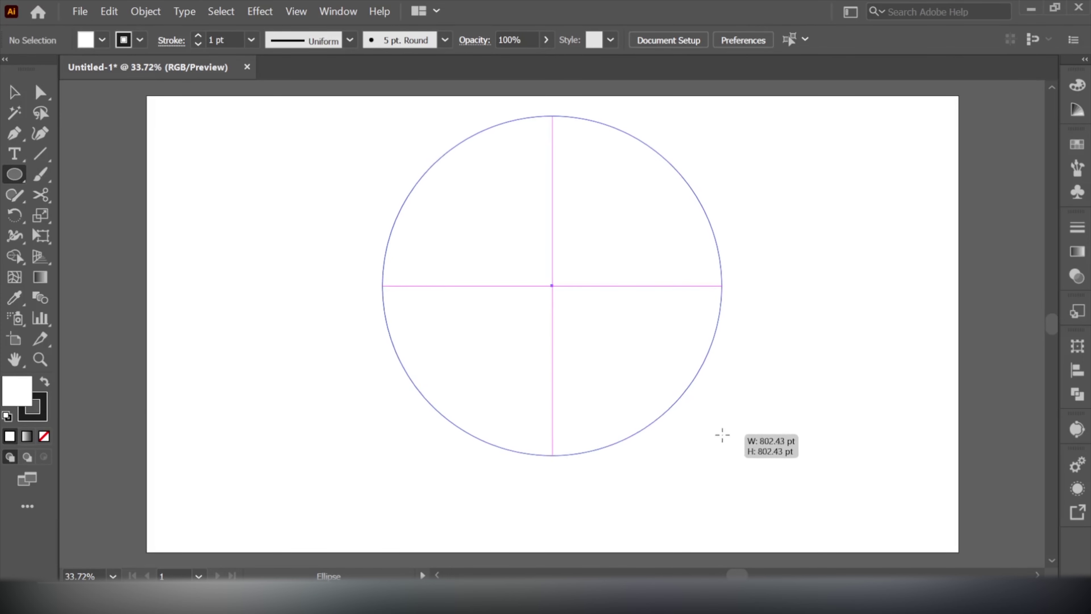
{"action": "key", "text": "v"}
{"action": "left_click_drag", "start_coordinate": [555, 259], "coordinate": [556, 280]}
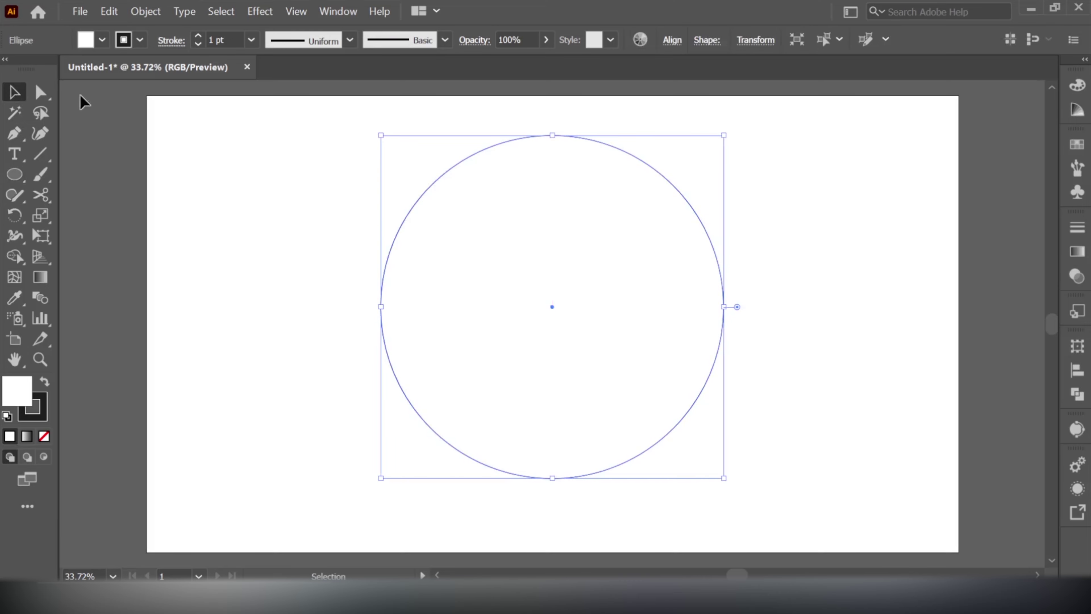
Step: Paste a copy of the circle in place and scale it to half size against the top edge
{"action": "left_click", "coordinate": [108, 11]}
{"action": "left_click", "coordinate": [132, 88]}
{"action": "left_click", "coordinate": [108, 11]}
{"action": "left_click", "coordinate": [148, 157]}
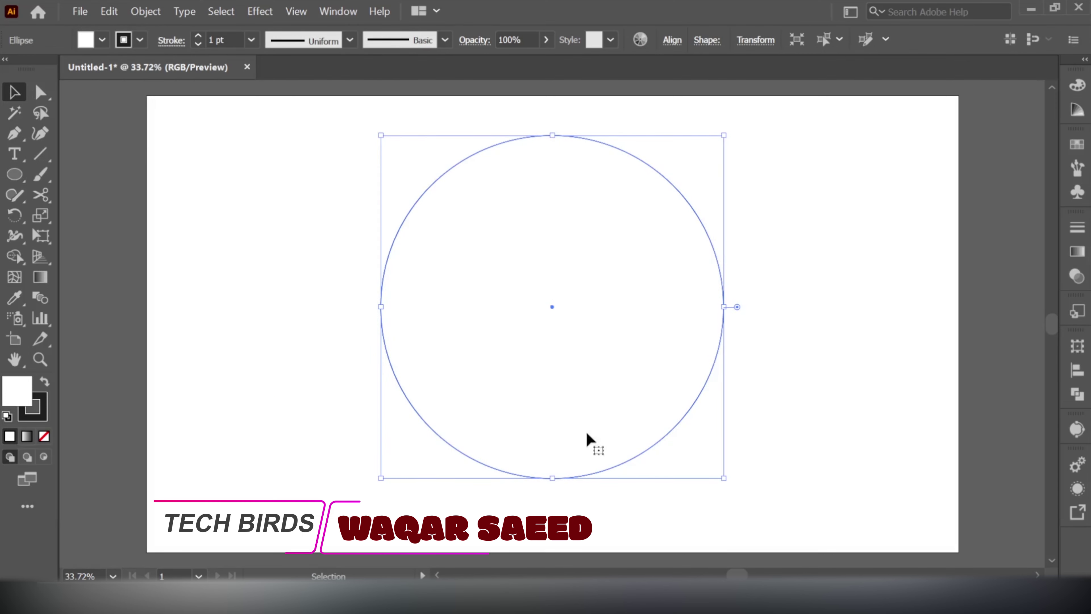
{"action": "left_click_drag", "start_coordinate": [554, 479], "coordinate": [568, 308]}
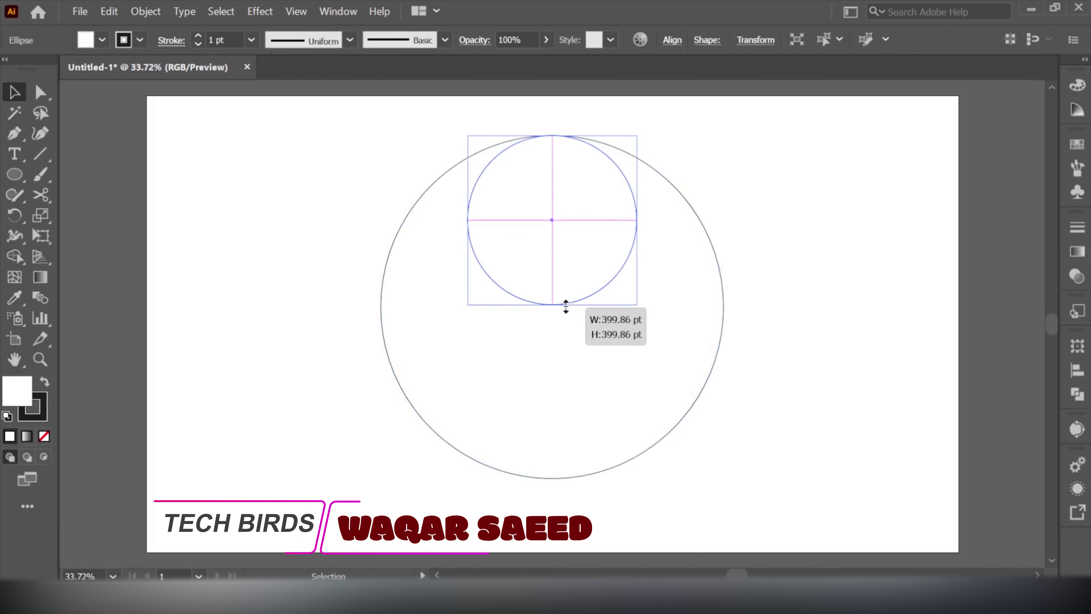
{"action": "left_click_drag", "start_coordinate": [567, 308], "coordinate": [567, 308]}
{"action": "left_click", "coordinate": [577, 347]}
{"action": "left_click", "coordinate": [577, 282]}
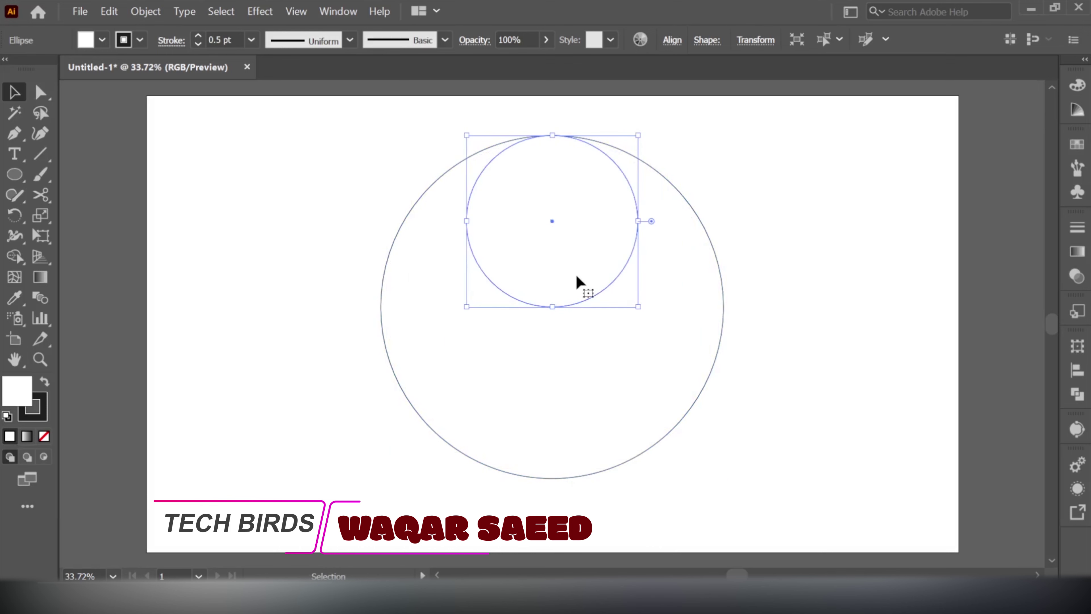
Step: Paste a copy of the small circle in place, move it into the lower half, and select all three circles
{"action": "left_click", "coordinate": [110, 11]}
{"action": "left_click", "coordinate": [129, 87]}
{"action": "left_click", "coordinate": [110, 12]}
{"action": "left_click", "coordinate": [143, 159]}
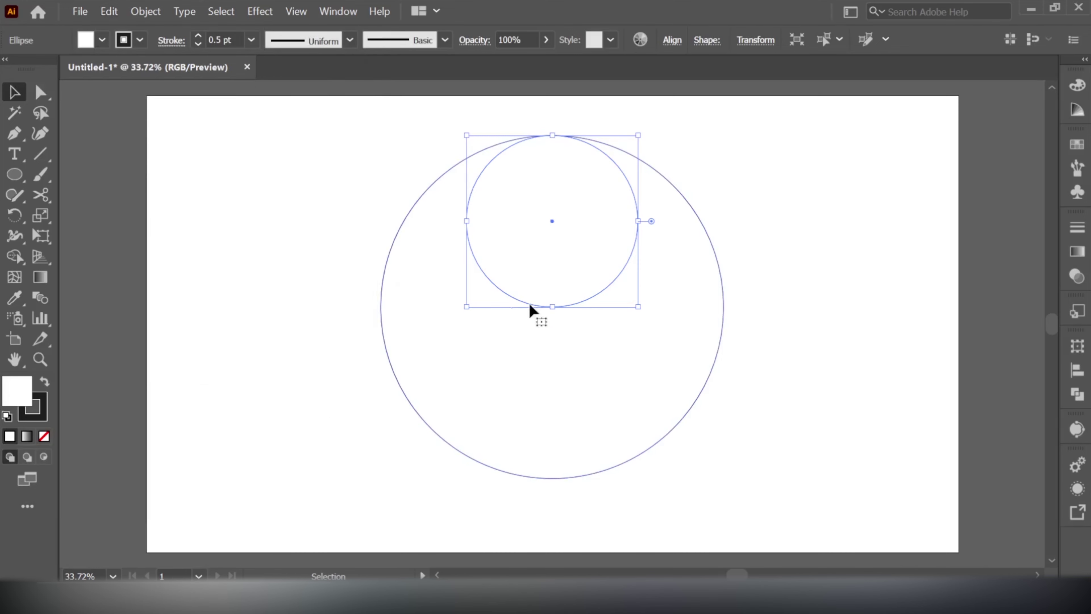
{"action": "left_click_drag", "start_coordinate": [552, 279], "coordinate": [548, 453]}
{"action": "left_click", "coordinate": [891, 453]}
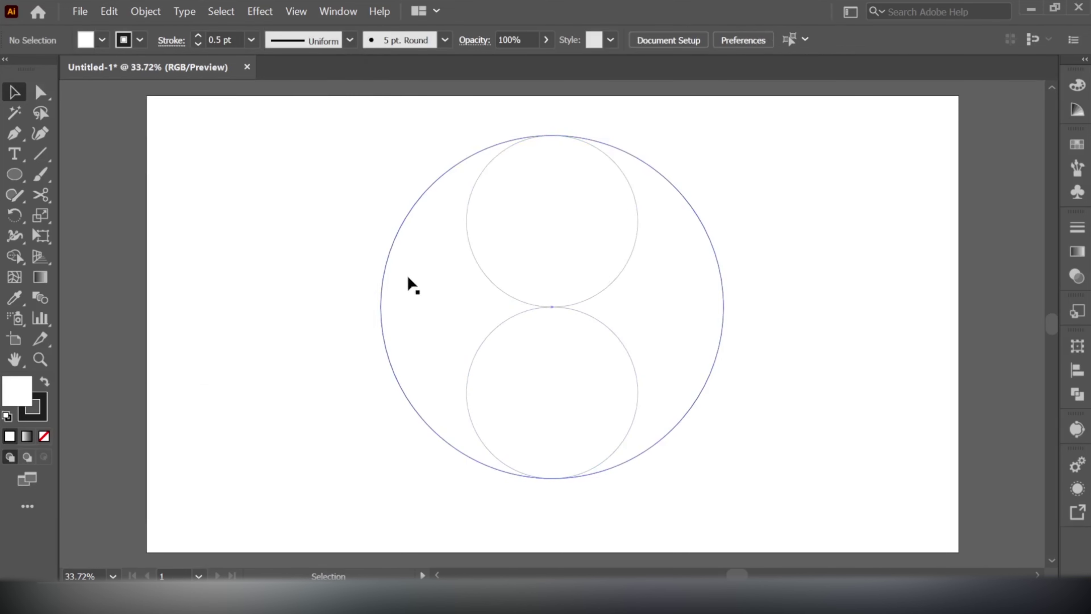
{"action": "left_click_drag", "start_coordinate": [386, 157], "coordinate": [776, 470]}
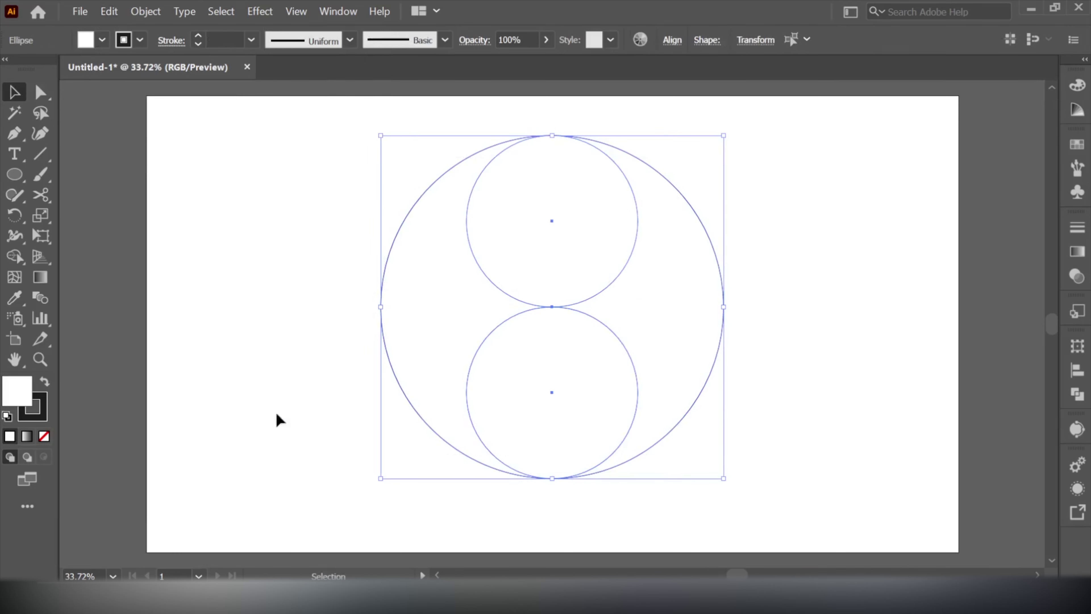
{"action": "left_click", "coordinate": [14, 256]}
Step: Merge the right crescent into one black shape and delete the leftover white shapes
{"action": "mouse_move", "coordinate": [670, 257]}
{"action": "left_mouse_down"}
{"action": "mouse_move", "coordinate": [643, 365]}
{"action": "mouse_move", "coordinate": [591, 397]}
{"action": "left_mouse_up"}
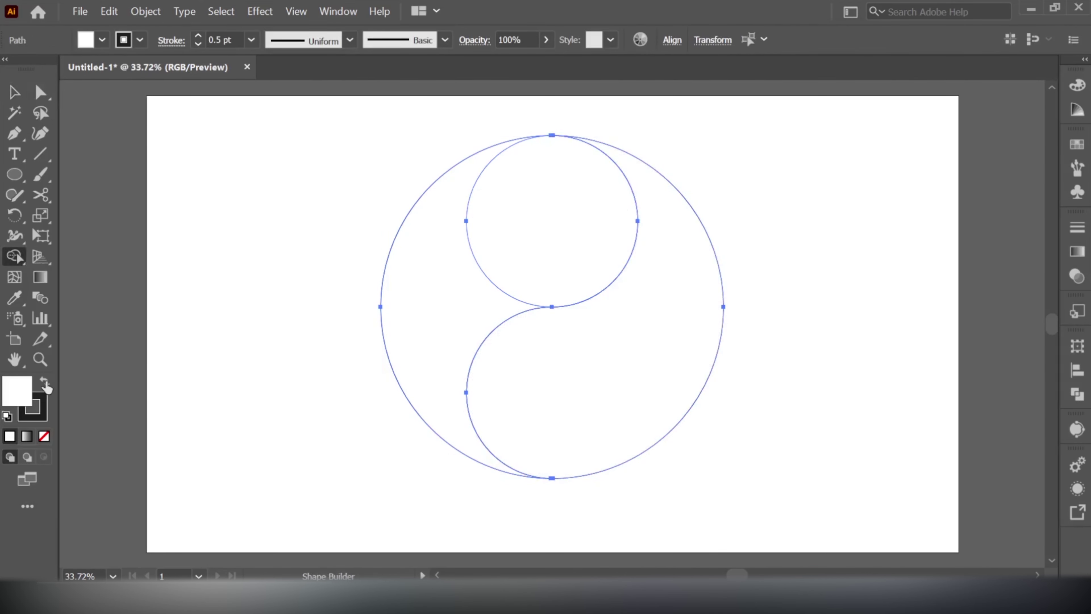
{"action": "left_click", "coordinate": [46, 384]}
{"action": "left_click", "coordinate": [695, 283]}
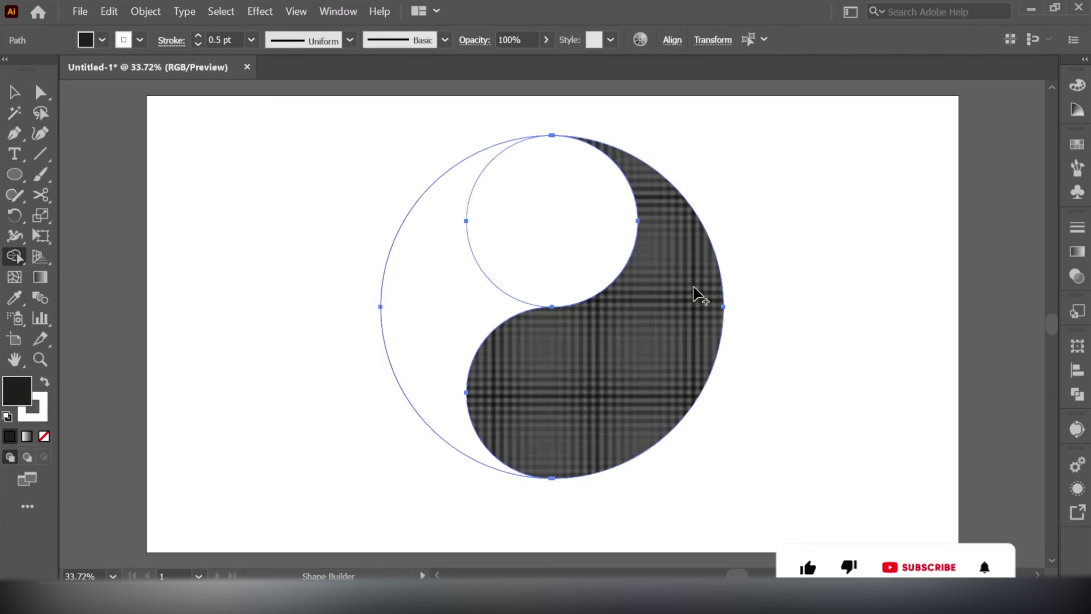
{"action": "left_click", "coordinate": [13, 92]}
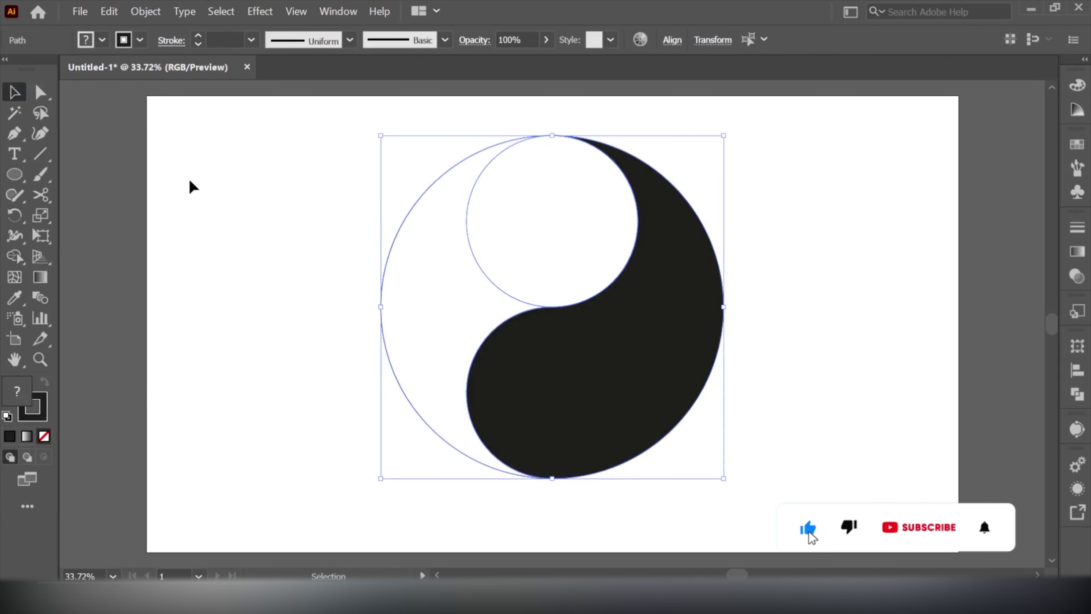
{"action": "left_click", "coordinate": [189, 182]}
{"action": "left_click_drag", "start_coordinate": [371, 183], "coordinate": [507, 240]}
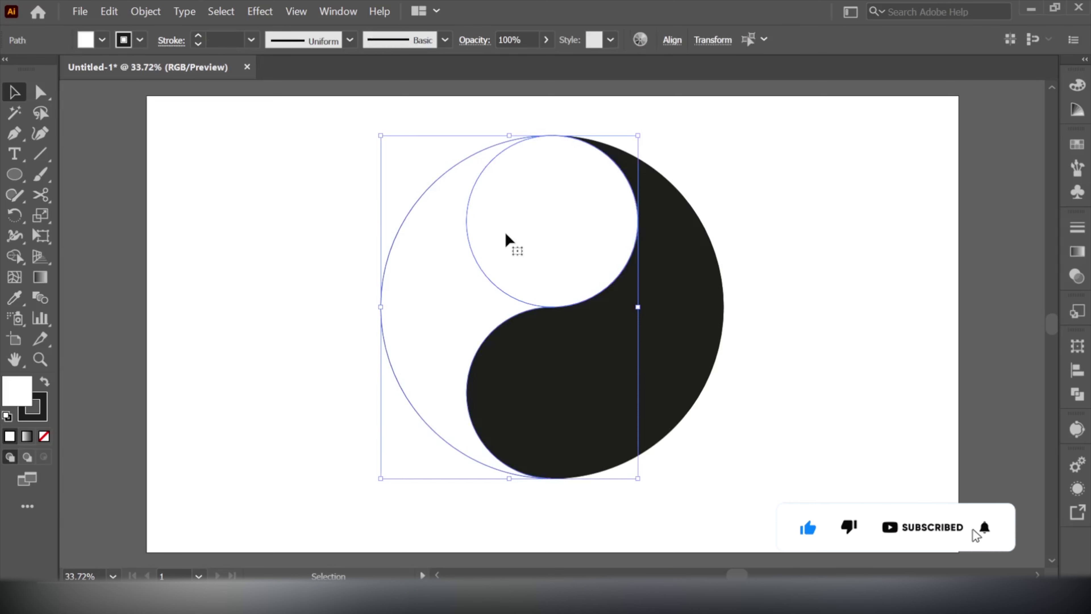
{"action": "key", "text": "Delete"}
Step: Set the crescent's fill to None, leaving only its outline
{"action": "left_click", "coordinate": [601, 355]}
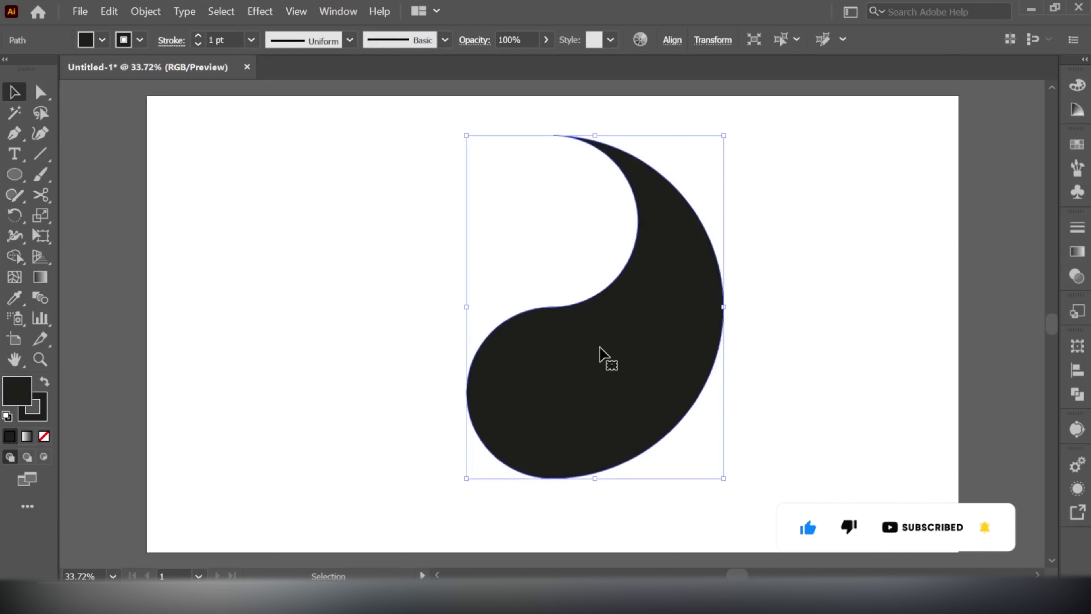
{"action": "left_click", "coordinate": [102, 39]}
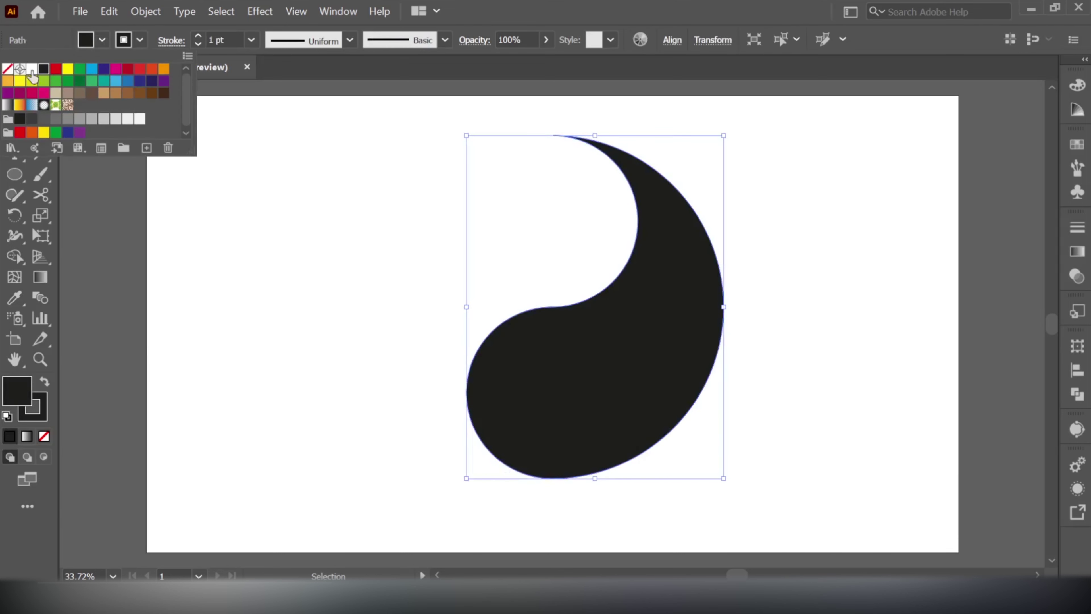
{"action": "left_click", "coordinate": [7, 70]}
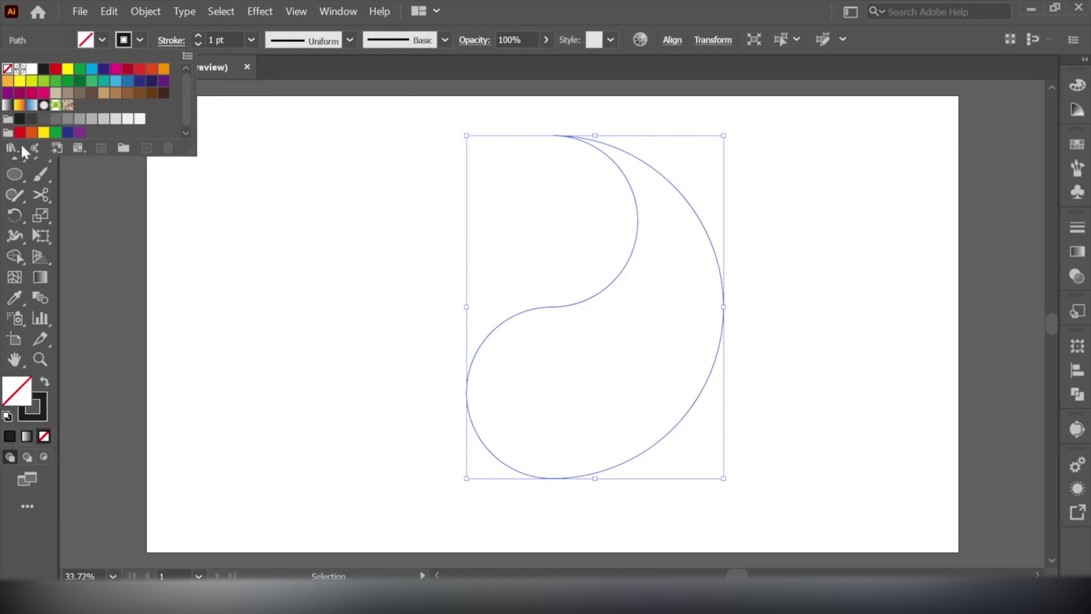
Step: Cut the outline with Scissors at its left and top points and select both curves
{"action": "left_click", "coordinate": [46, 201]}
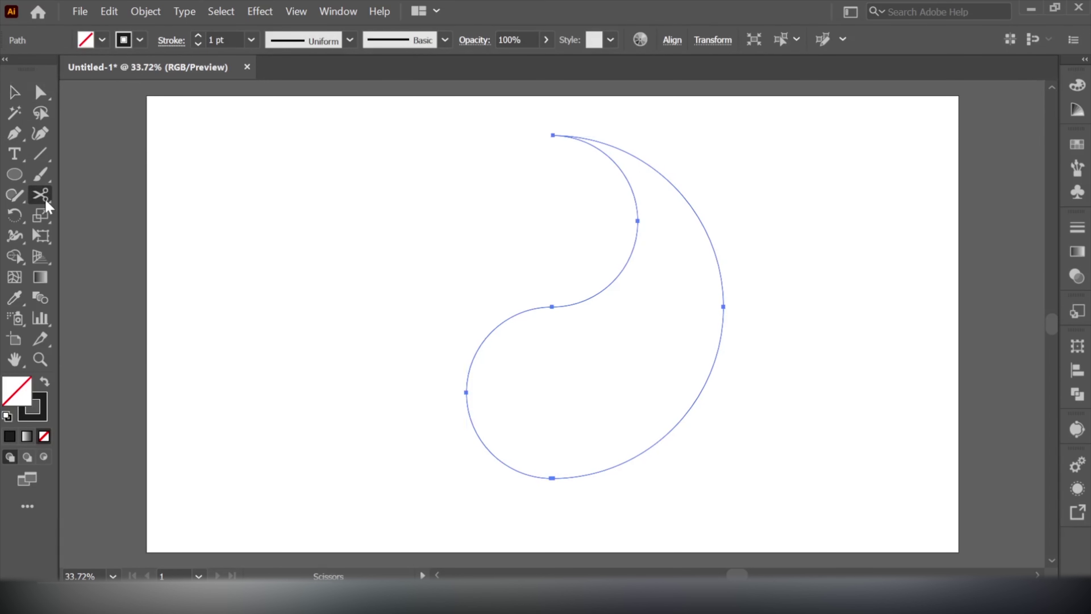
{"action": "left_click", "coordinate": [466, 392]}
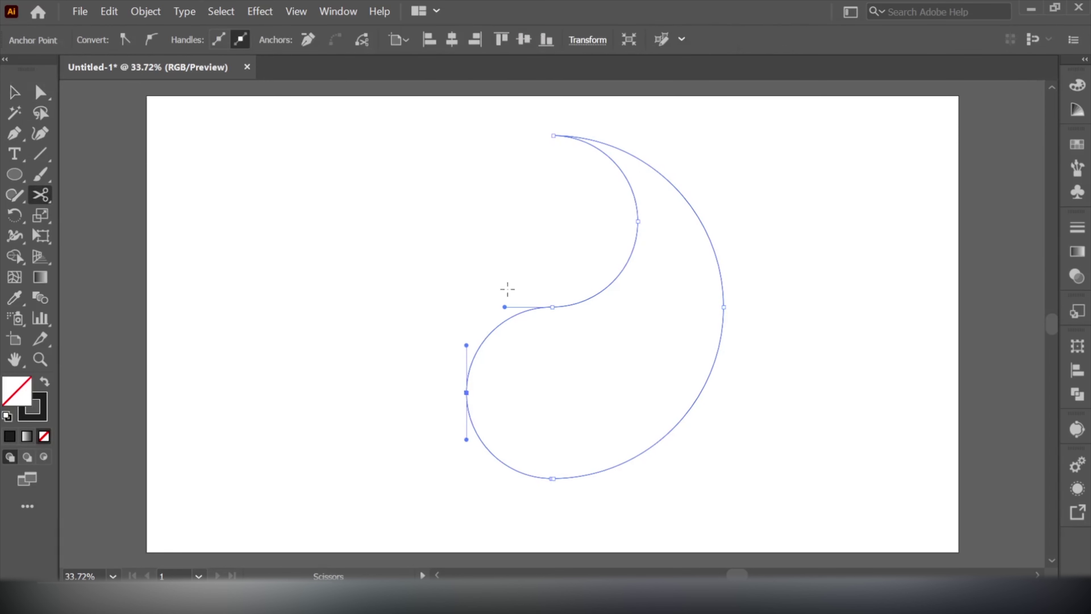
{"action": "left_click", "coordinate": [553, 136]}
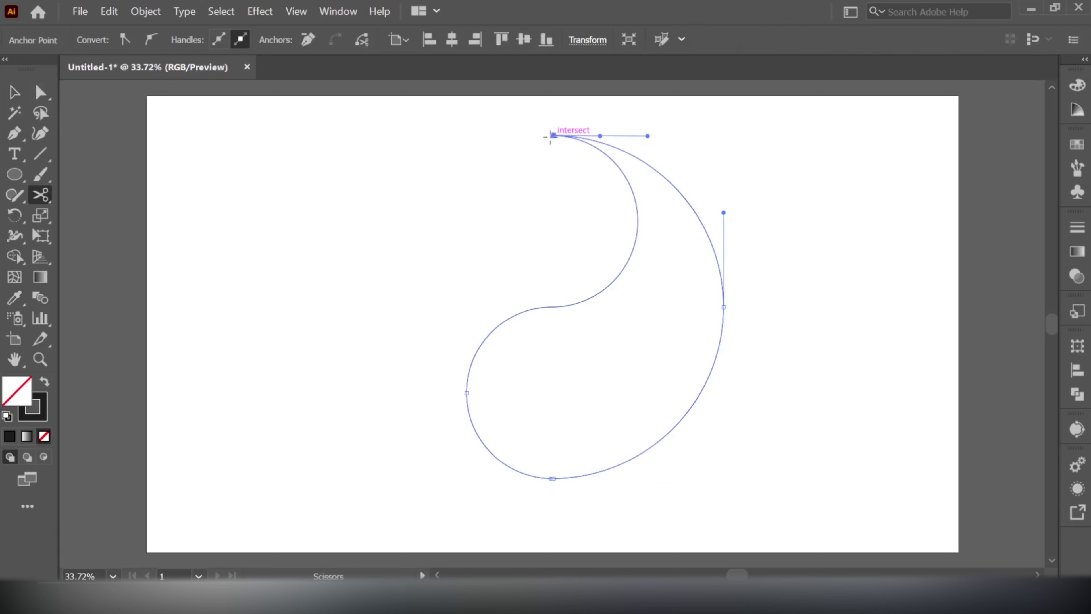
{"action": "left_click", "coordinate": [14, 92]}
{"action": "left_click", "coordinate": [463, 262]}
{"action": "left_click_drag", "start_coordinate": [431, 162], "coordinate": [818, 450]}
{"action": "left_click", "coordinate": [146, 12]}
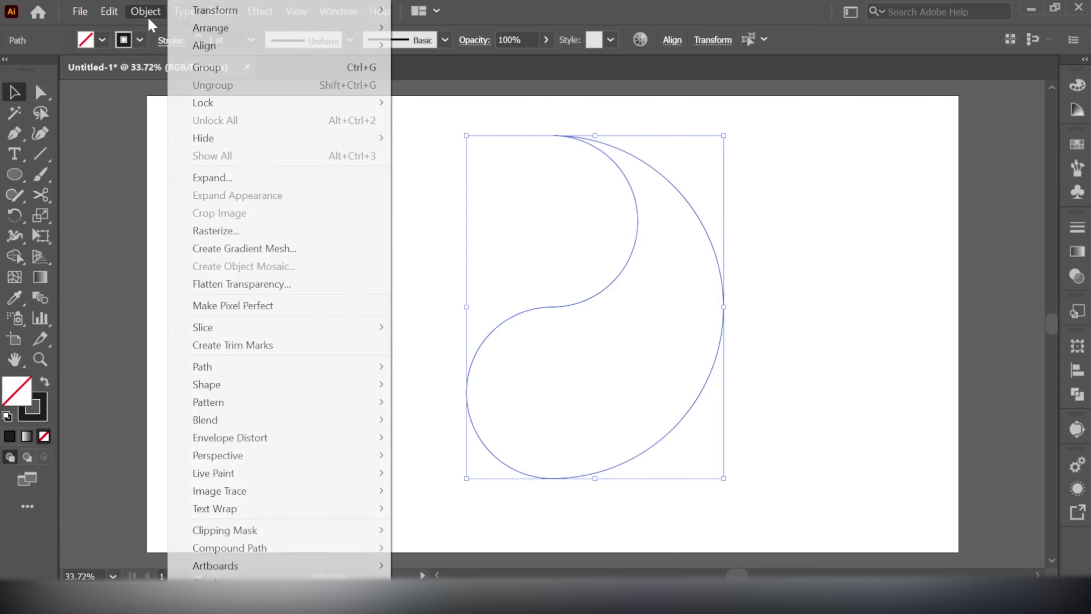
{"action": "mouse_move", "coordinate": [204, 419]}
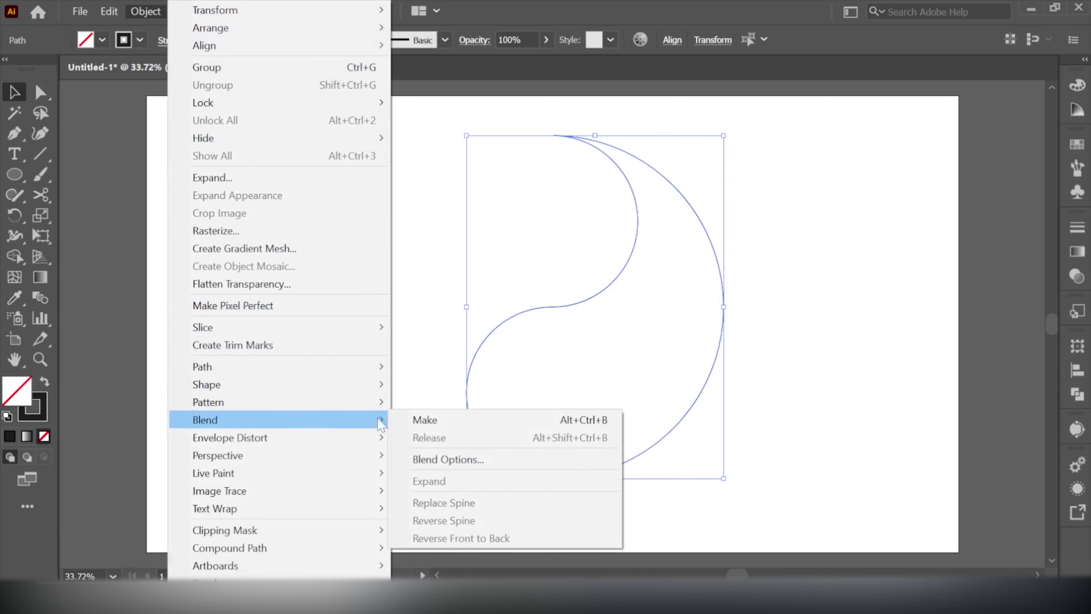
Step: Blend the two curves, then expand and ungroup the blend into separate paths
{"action": "left_click", "coordinate": [404, 420]}
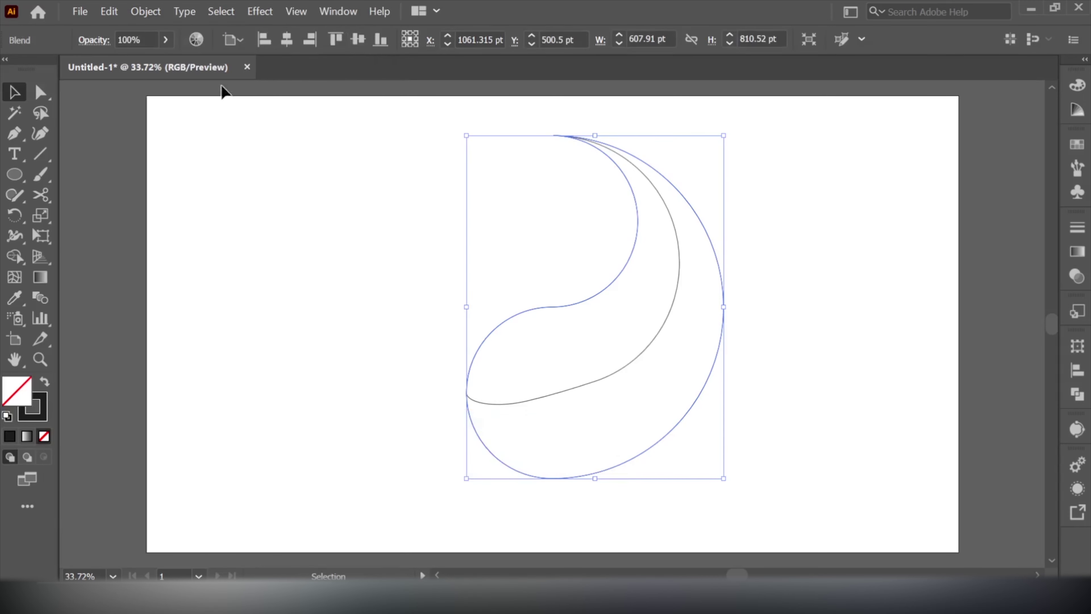
{"action": "left_click", "coordinate": [155, 18]}
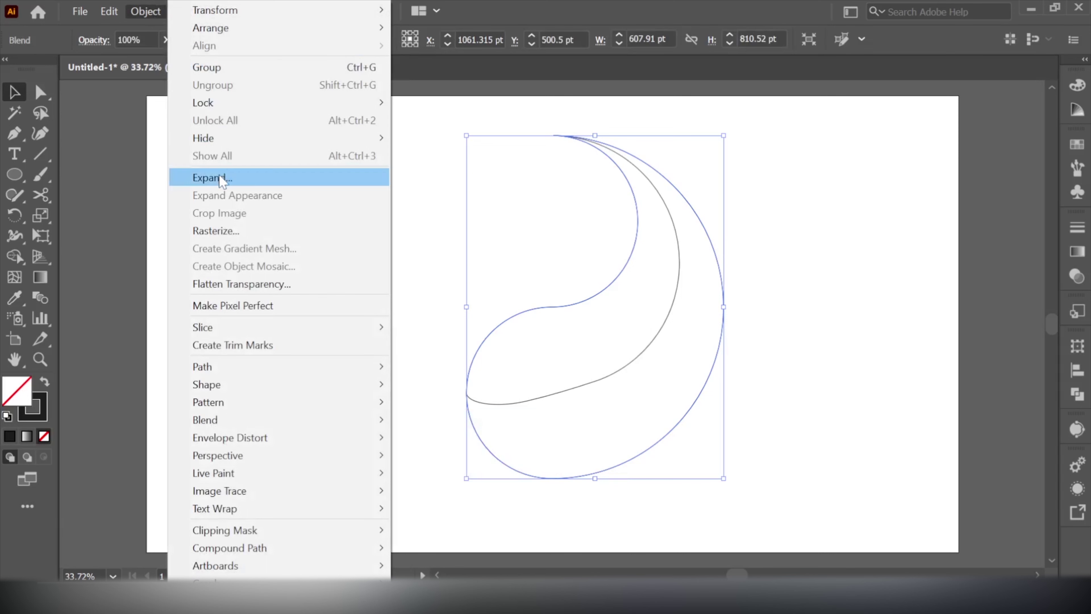
{"action": "left_click", "coordinate": [222, 178]}
{"action": "left_click", "coordinate": [516, 488]}
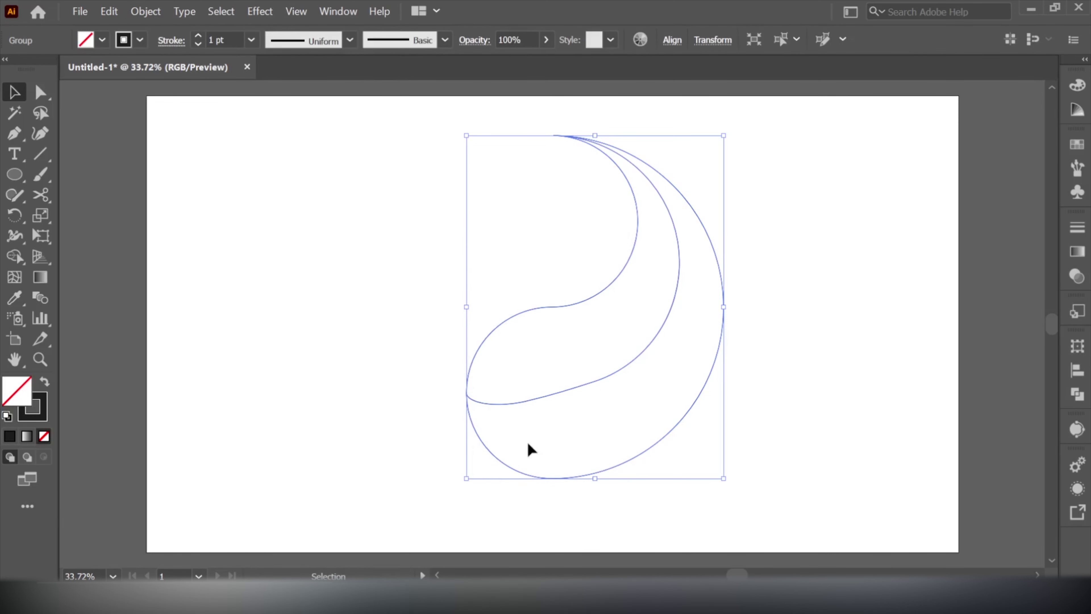
{"action": "right_click", "coordinate": [535, 401]}
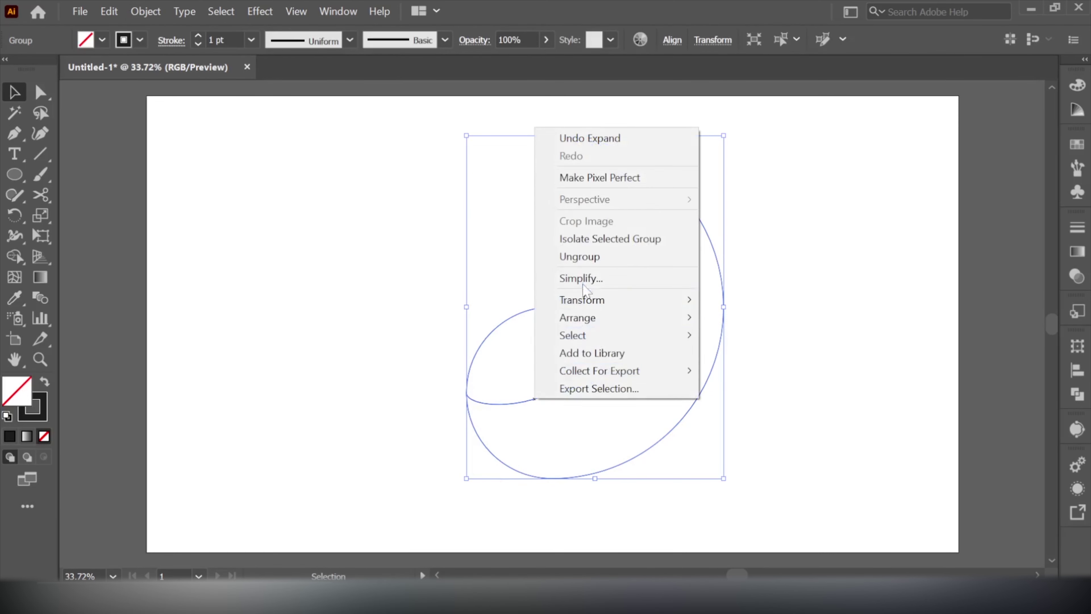
{"action": "left_click", "coordinate": [581, 258]}
{"action": "left_click", "coordinate": [326, 314]}
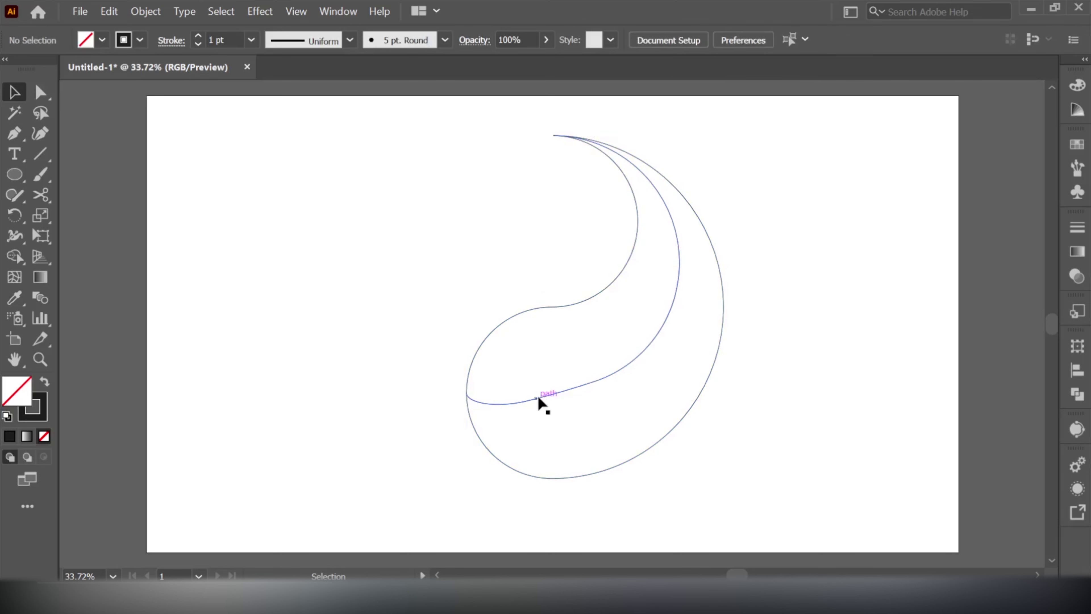
Step: Cut the middle curve near its lower end and delete the short cut-off piece
{"action": "left_click", "coordinate": [542, 396]}
{"action": "left_click", "coordinate": [41, 195]}
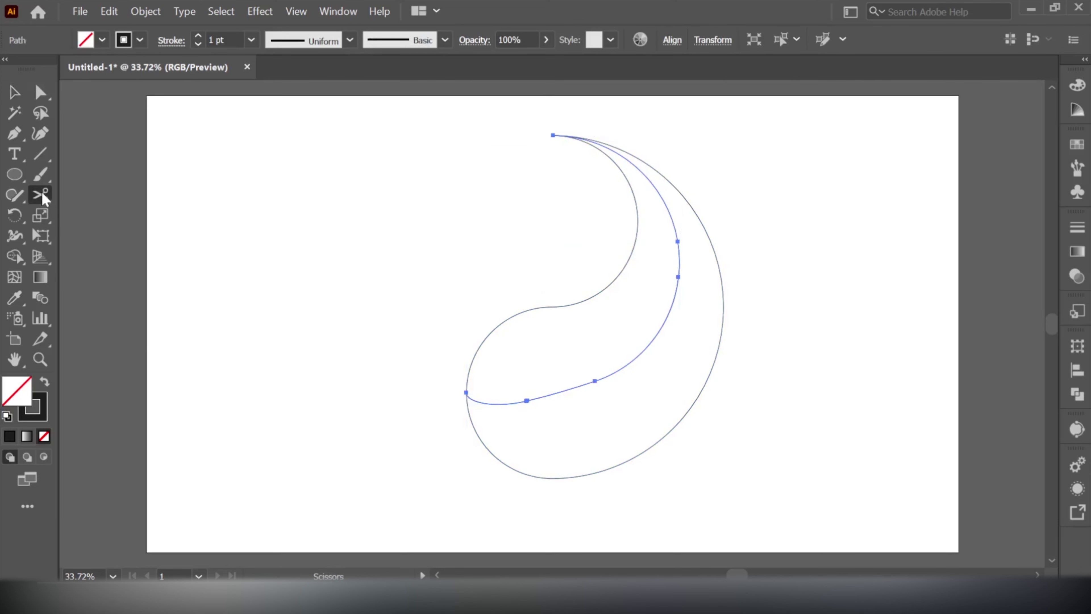
{"action": "left_click", "coordinate": [564, 389]}
{"action": "left_click", "coordinate": [14, 92]}
{"action": "left_click", "coordinate": [553, 424]}
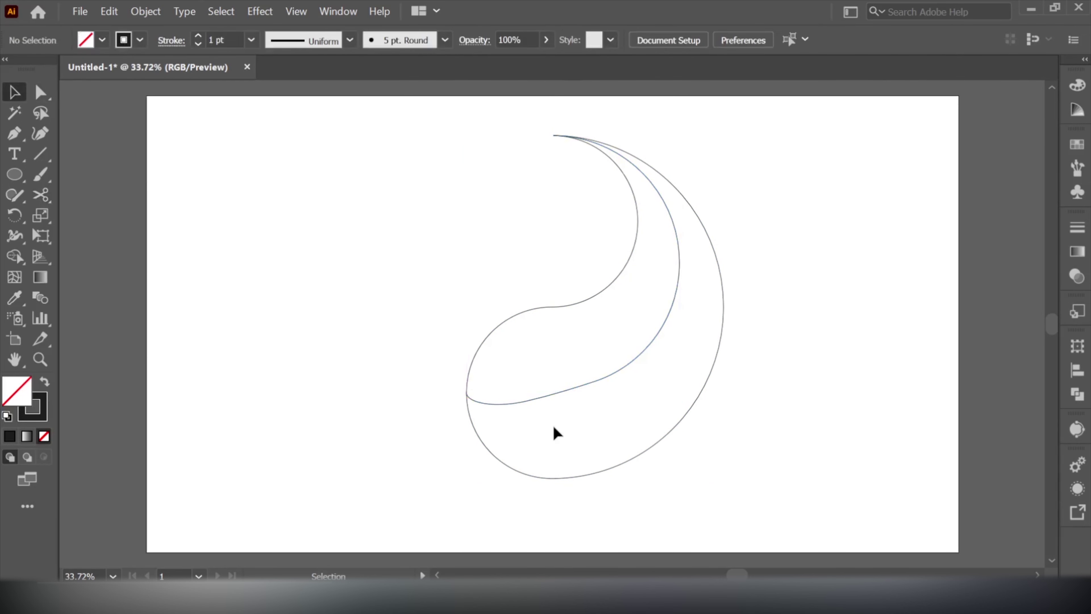
{"action": "left_click", "coordinate": [540, 404]}
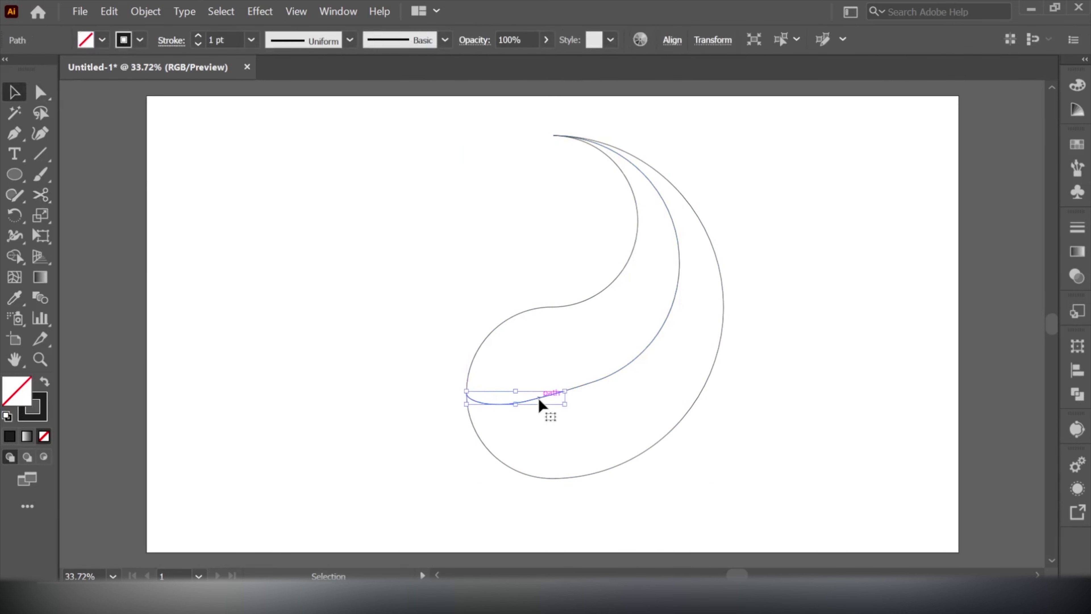
{"action": "key", "text": "Delete"}
{"action": "left_click", "coordinate": [569, 389]}
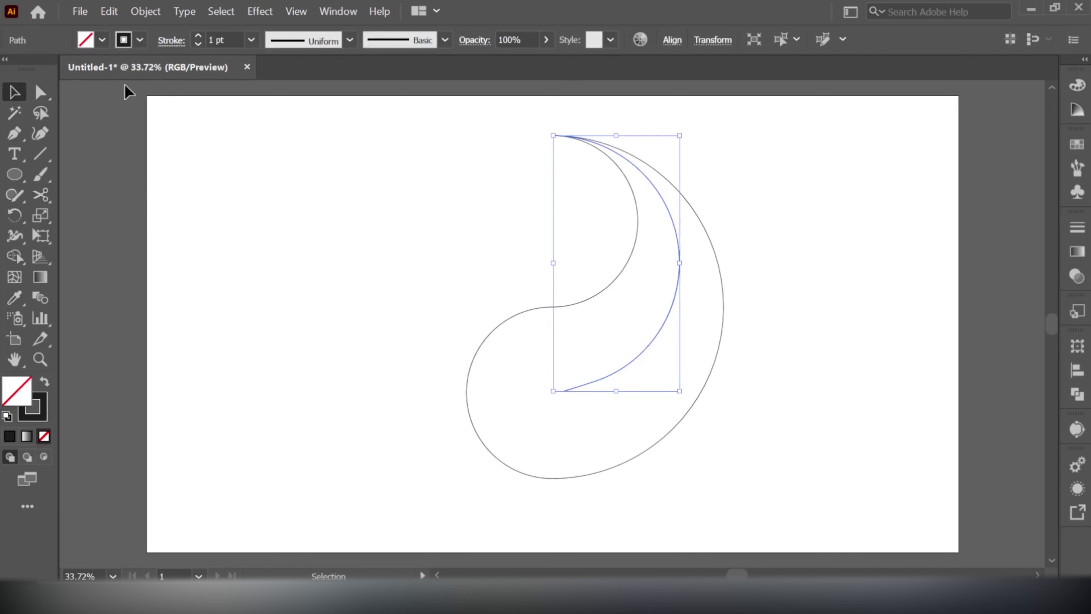
{"action": "left_click", "coordinate": [172, 40]}
Step: Give the inner arc a 28 pt stroke with a tapered width profile
{"action": "scroll", "coordinate": [97, 62], "scroll_direction": "up", "scroll_amount": 5}
{"action": "scroll", "coordinate": [97, 61], "scroll_direction": "up", "scroll_amount": 6}
{"action": "scroll", "coordinate": [98, 61], "scroll_direction": "up", "scroll_amount": 6}
{"action": "scroll", "coordinate": [98, 61], "scroll_direction": "up", "scroll_amount": 10}
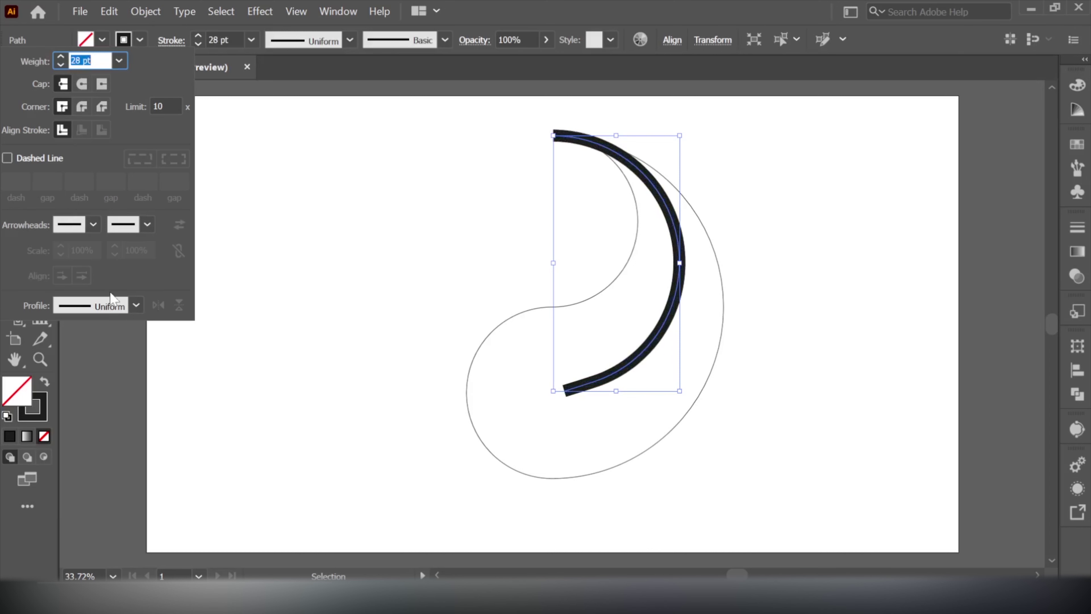
{"action": "left_click", "coordinate": [111, 306]}
{"action": "left_click", "coordinate": [94, 442]}
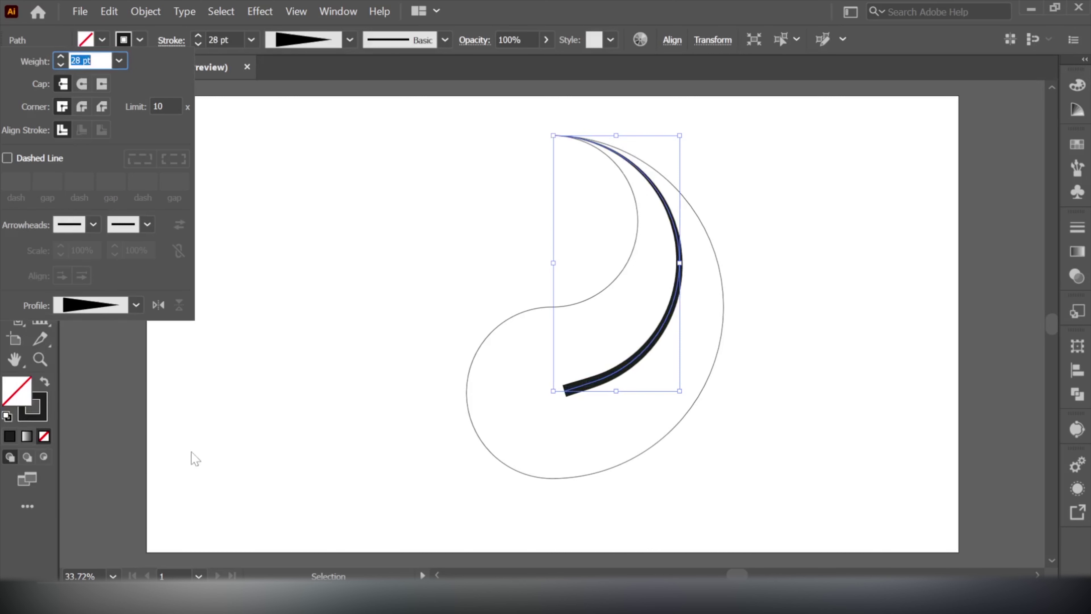
{"action": "left_click", "coordinate": [275, 406]}
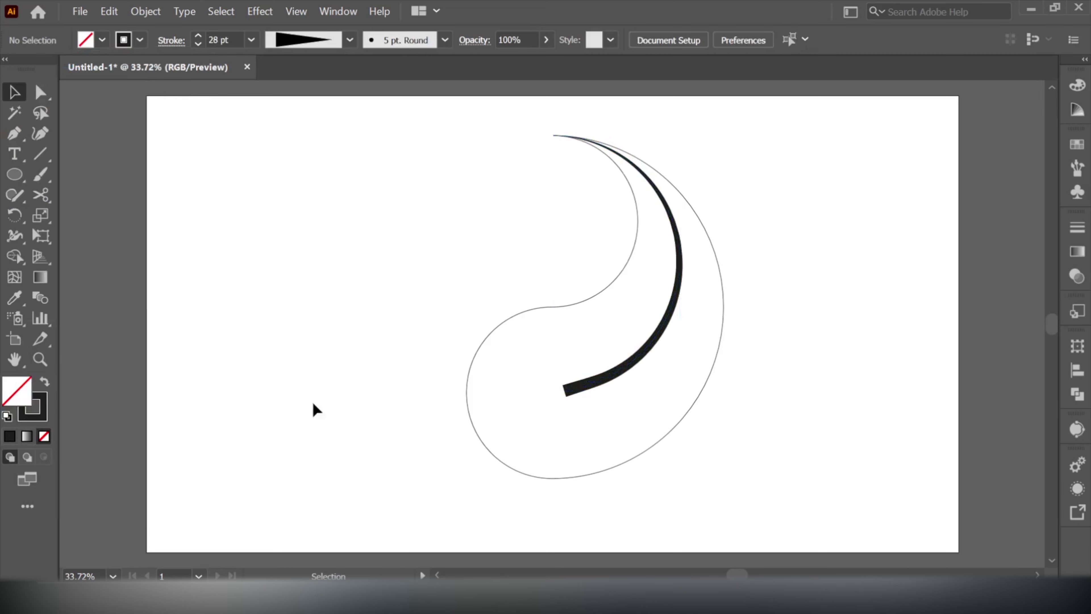
Step: Expand the tapered arc's appearance into a solid filled shape
{"action": "left_click", "coordinate": [583, 386]}
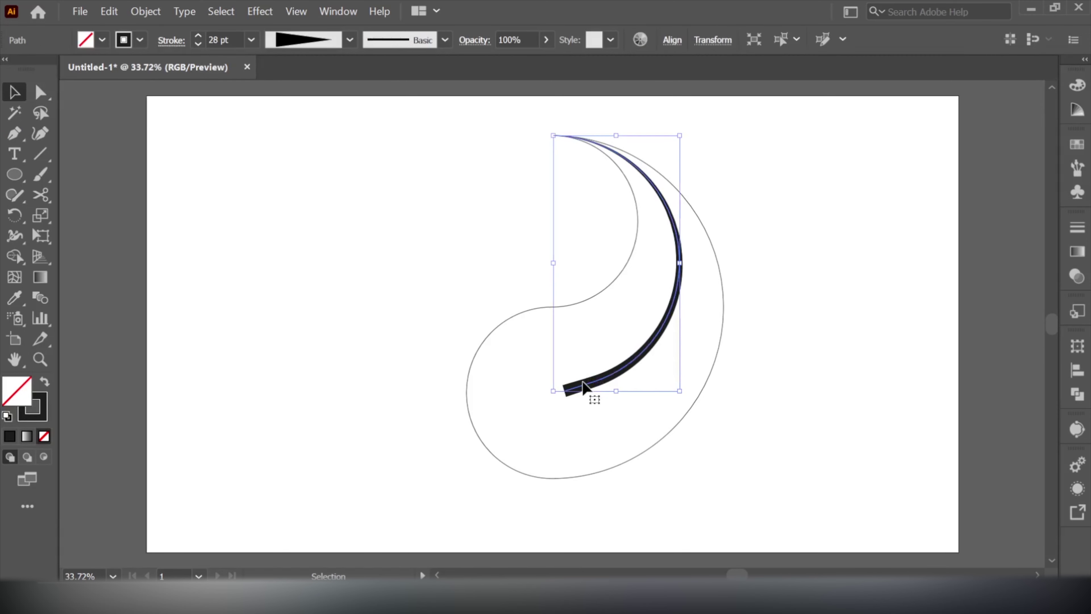
{"action": "left_click", "coordinate": [136, 17]}
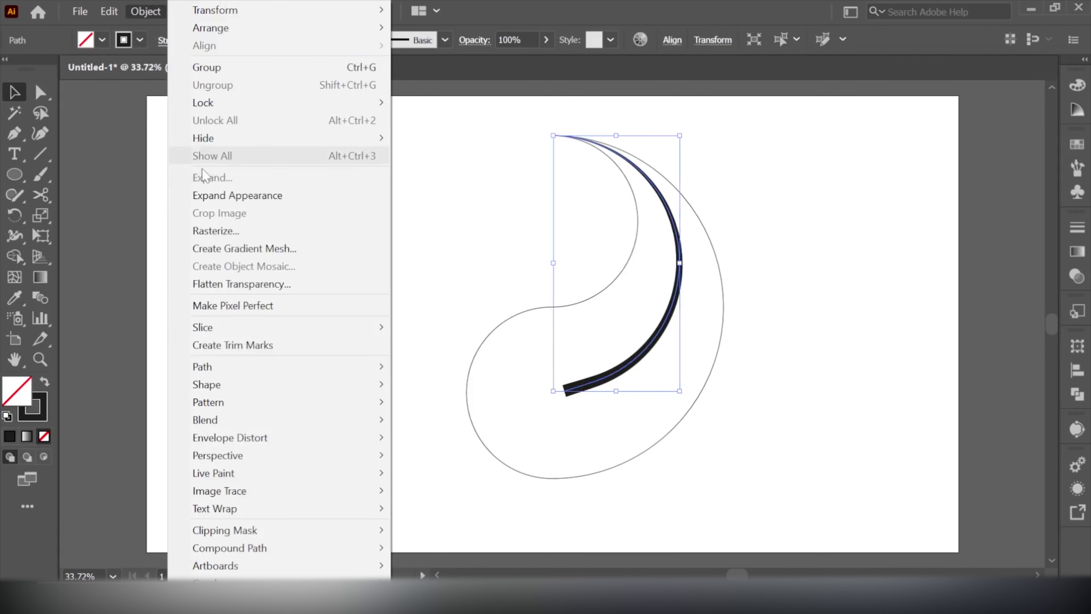
{"action": "left_click", "coordinate": [202, 193]}
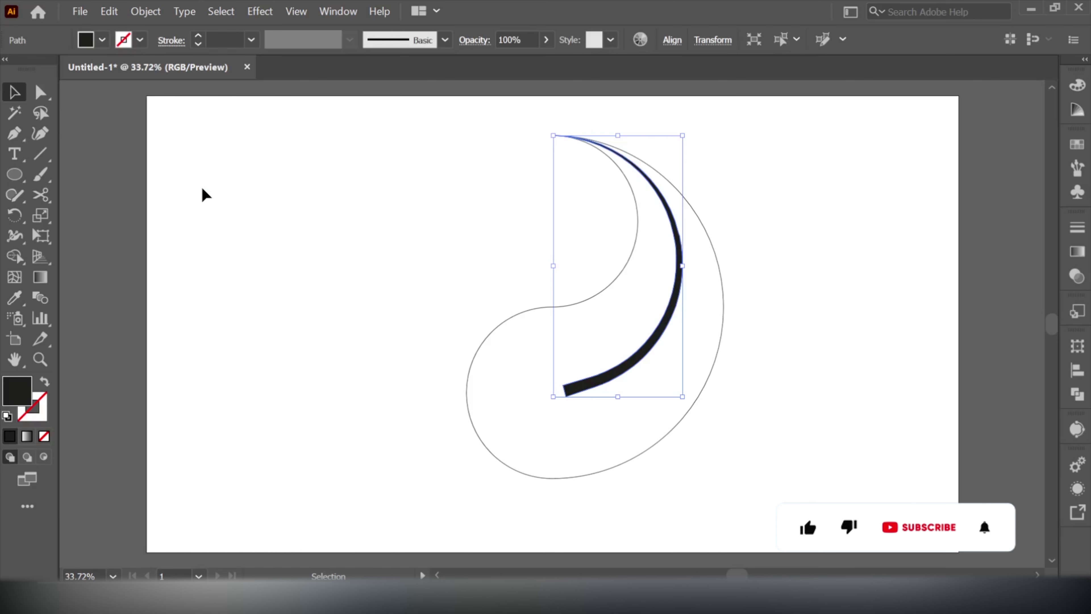
{"action": "left_click", "coordinate": [280, 289]}
{"action": "left_click", "coordinate": [14, 175]}
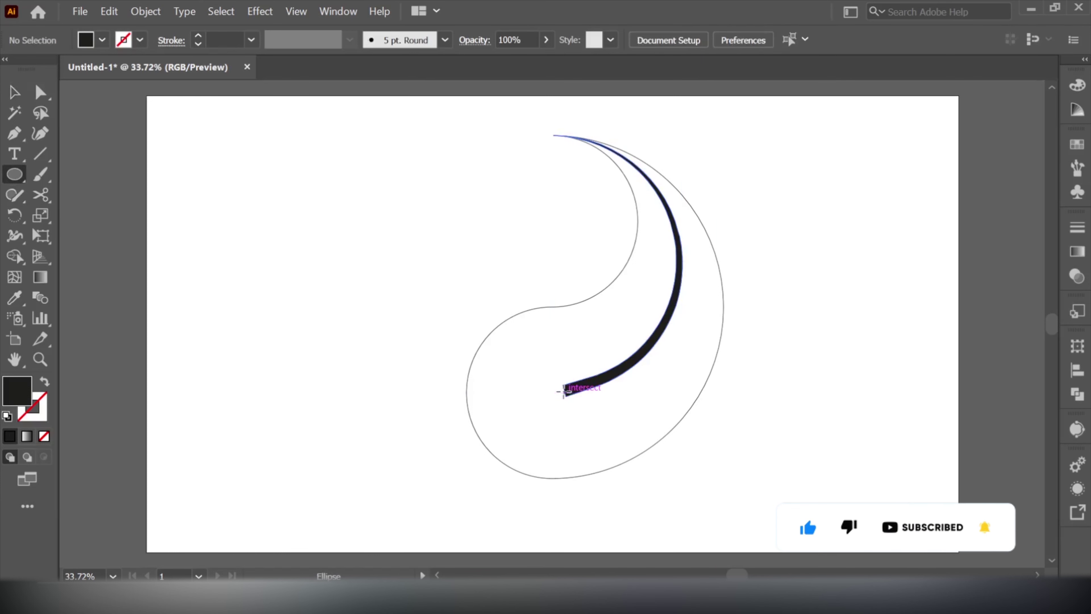
Step: Draw a small circle at the arc's lower end and select all paths of the half
{"action": "left_click_drag", "start_coordinate": [564, 391], "coordinate": [592, 419]}
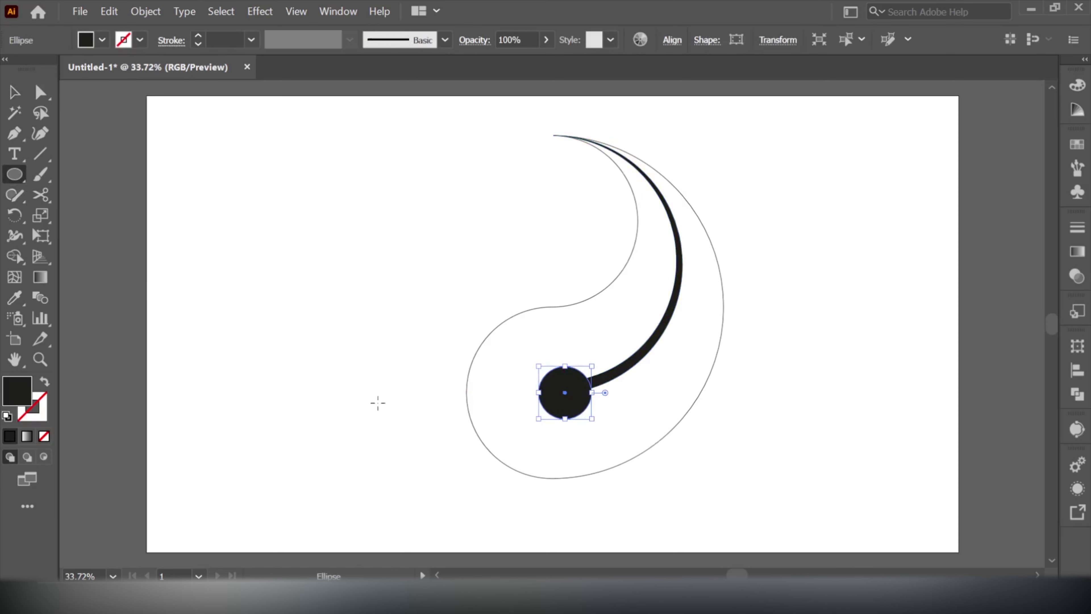
{"action": "left_click", "coordinate": [12, 92]}
{"action": "left_click", "coordinate": [253, 281]}
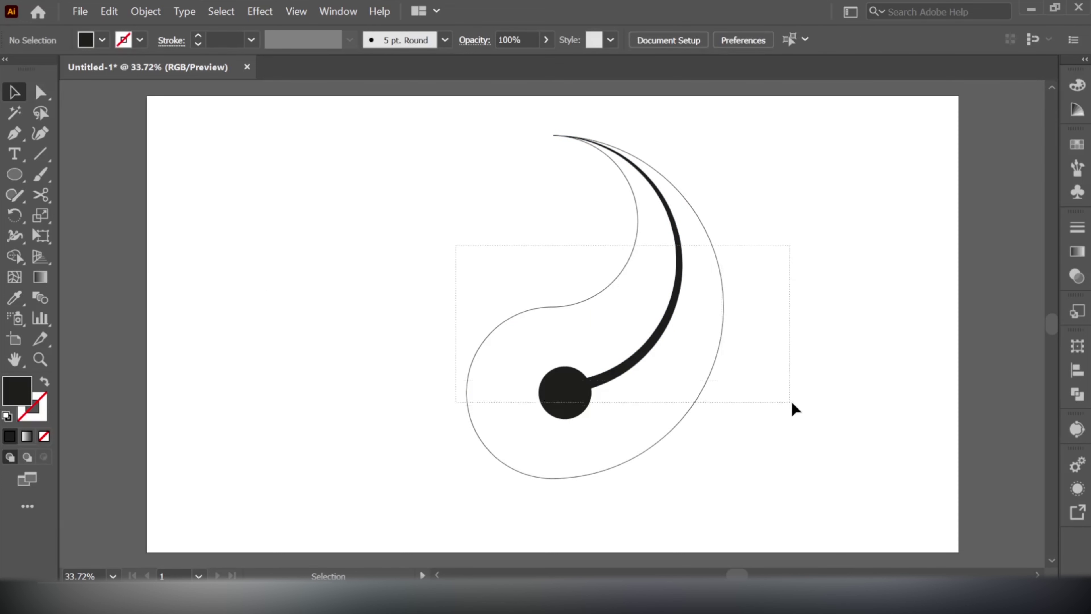
{"action": "left_click_drag", "start_coordinate": [775, 399], "coordinate": [812, 412]}
Step: Fill the teardrop region with light grey using Shape Builder
{"action": "left_click", "coordinate": [14, 256]}
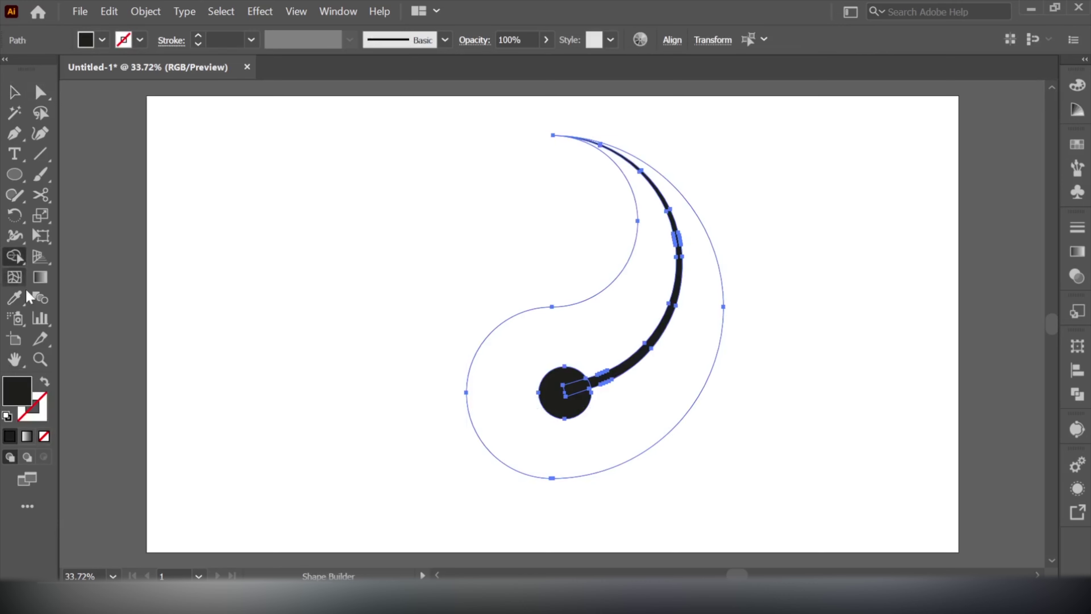
{"action": "double_click", "coordinate": [24, 398]}
{"action": "left_click_drag", "start_coordinate": [391, 423], "coordinate": [356, 323]}
{"action": "left_click", "coordinate": [764, 288]}
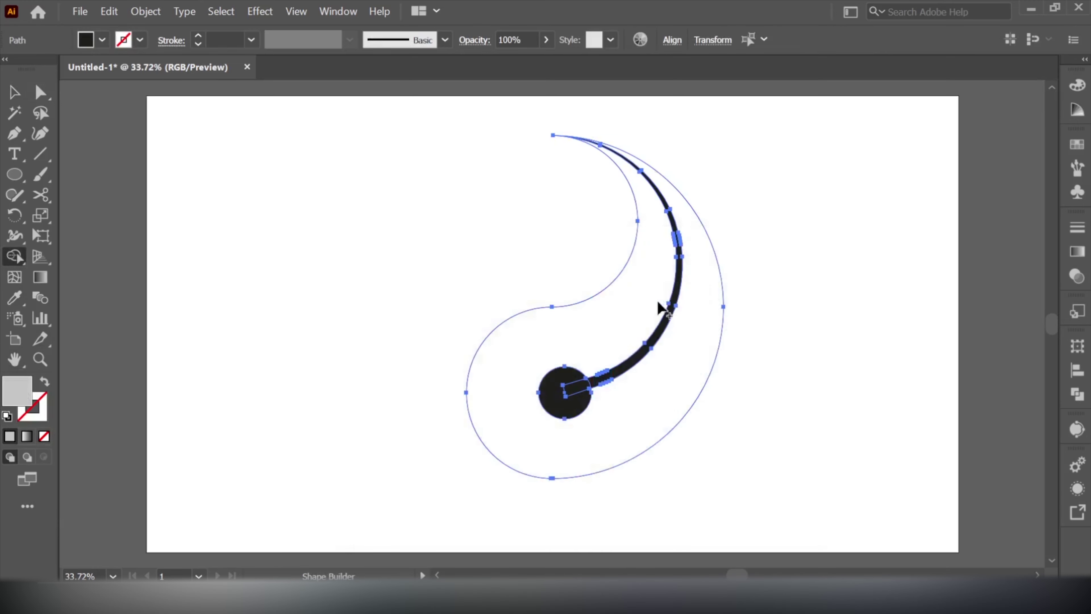
{"action": "left_click", "coordinate": [647, 307]}
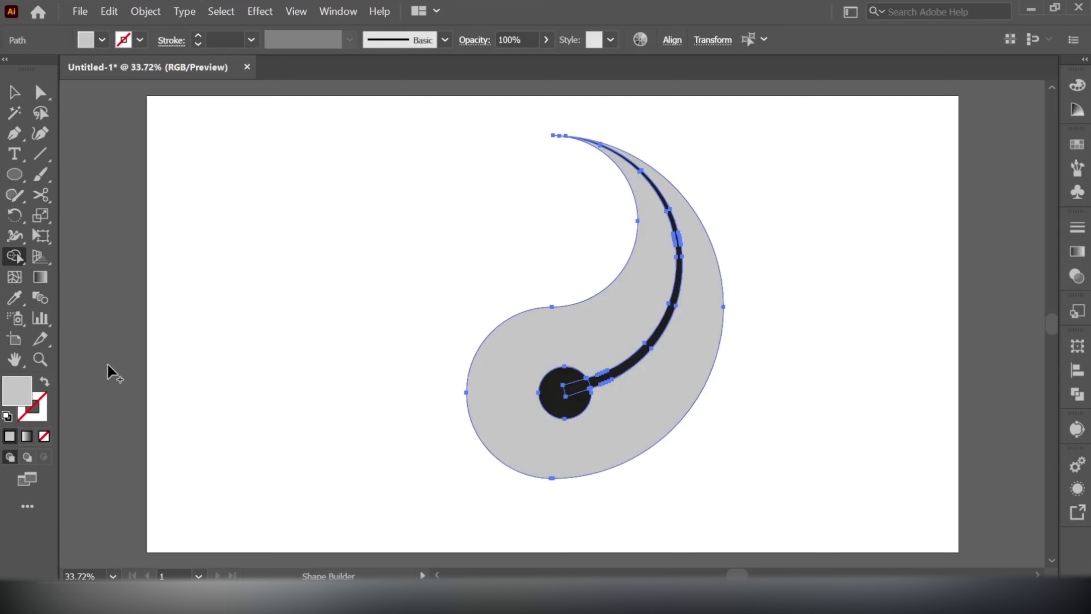
Step: Fill the small circle pure black, merge it with the curved stroke, and select the grey half
{"action": "double_click", "coordinate": [23, 397]}
{"action": "mouse_move", "coordinate": [363, 493]}
{"action": "left_mouse_down"}
{"action": "mouse_move", "coordinate": [331, 494]}
{"action": "mouse_move", "coordinate": [327, 509]}
{"action": "left_mouse_up"}
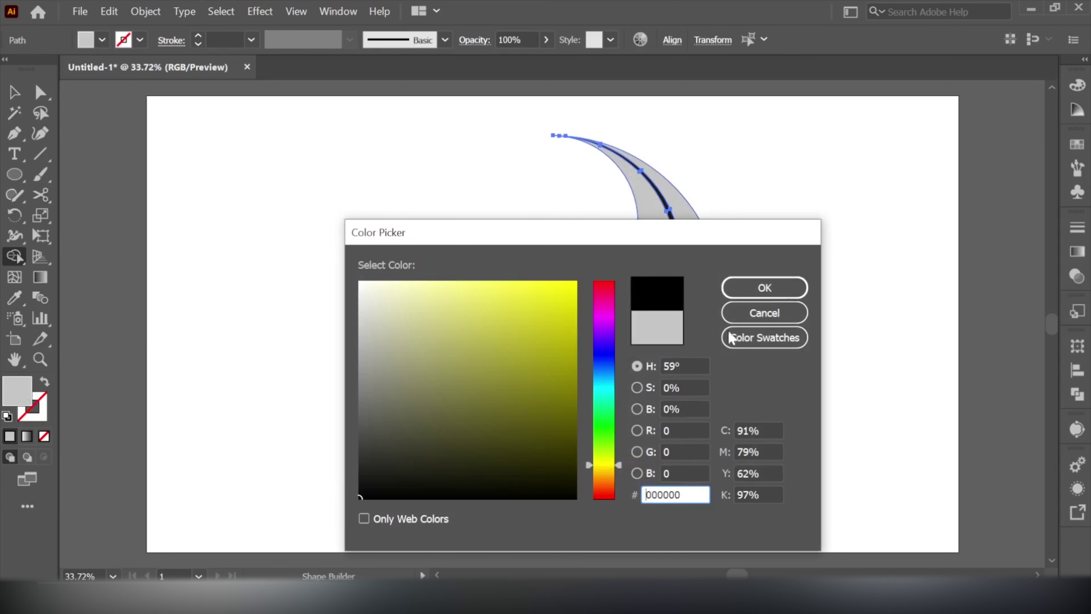
{"action": "left_click", "coordinate": [765, 288]}
{"action": "left_click", "coordinate": [563, 400]}
{"action": "mouse_move", "coordinate": [583, 392]}
{"action": "left_mouse_down"}
{"action": "mouse_move", "coordinate": [599, 387]}
{"action": "mouse_move", "coordinate": [558, 405]}
{"action": "left_mouse_up"}
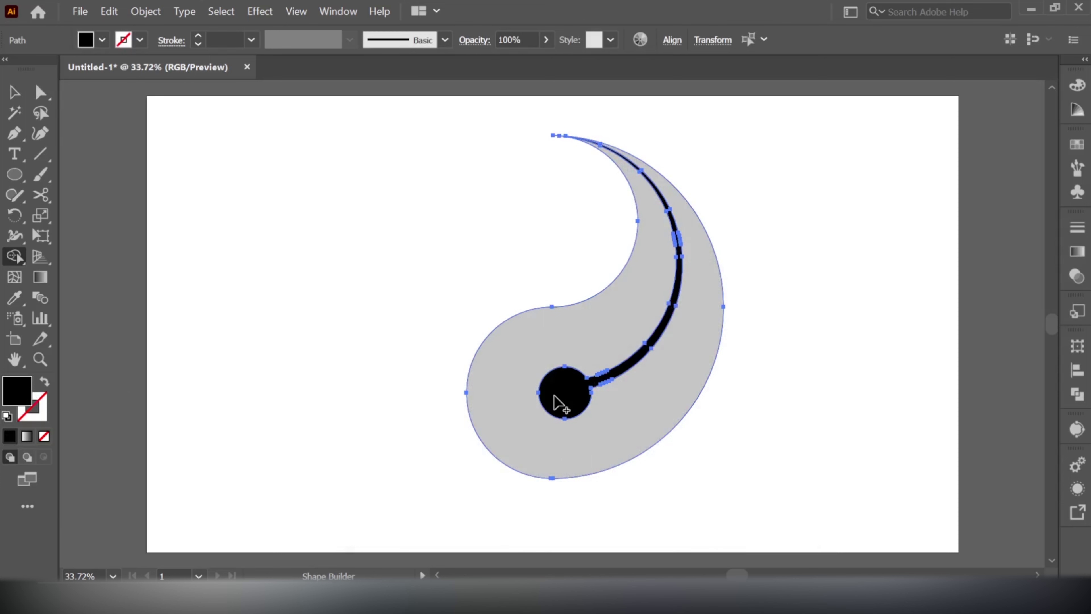
{"action": "left_click", "coordinate": [13, 92]}
{"action": "left_click", "coordinate": [256, 239]}
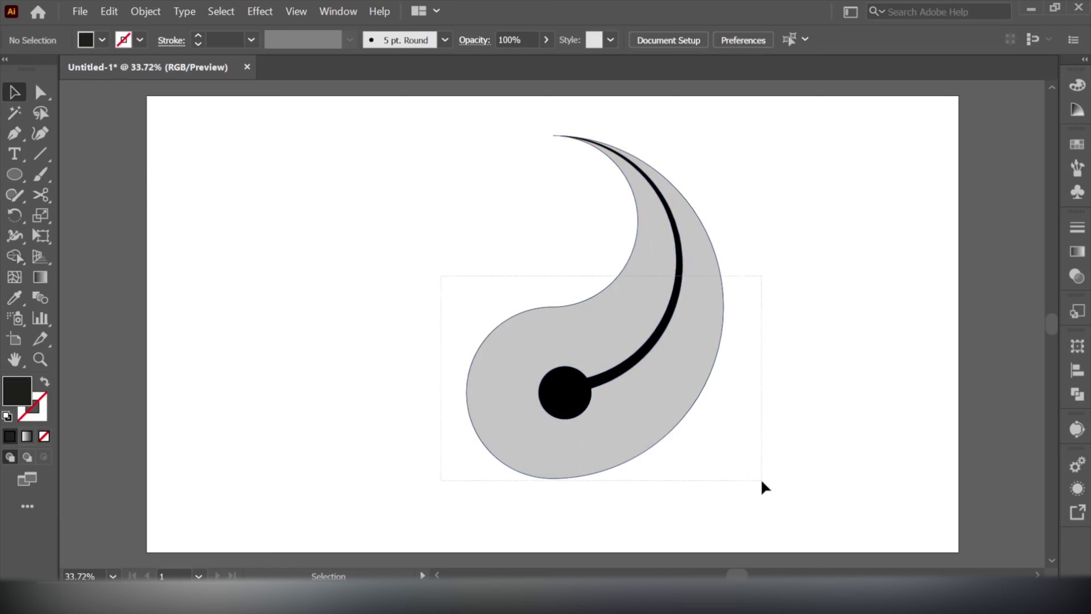
{"action": "left_click_drag", "start_coordinate": [762, 480], "coordinate": [757, 476]}
Step: Paste a copy of the grey half in place, rotate it 180° and fit it to complete the circle
{"action": "left_click", "coordinate": [109, 12]}
{"action": "left_click", "coordinate": [109, 12]}
{"action": "left_click", "coordinate": [110, 12]}
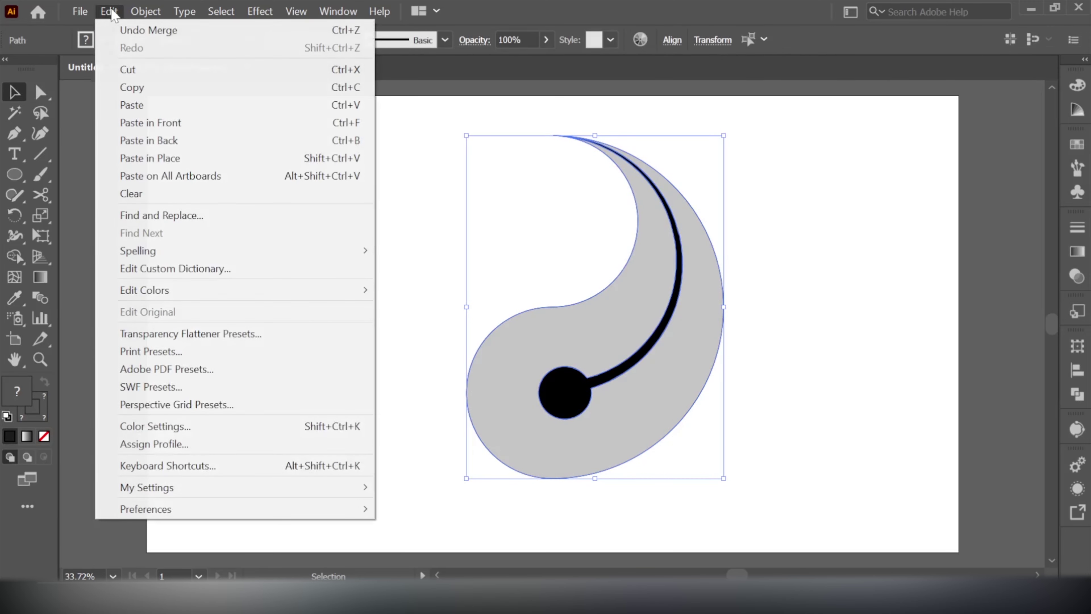
{"action": "left_click", "coordinate": [180, 159]}
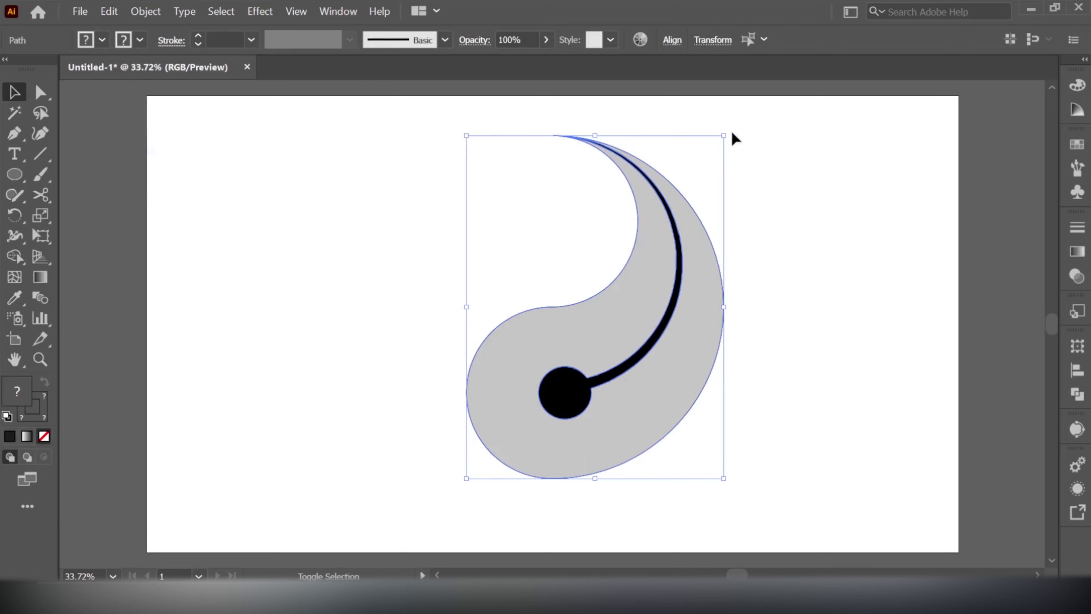
{"action": "left_click_drag", "start_coordinate": [671, 103], "coordinate": [467, 418]}
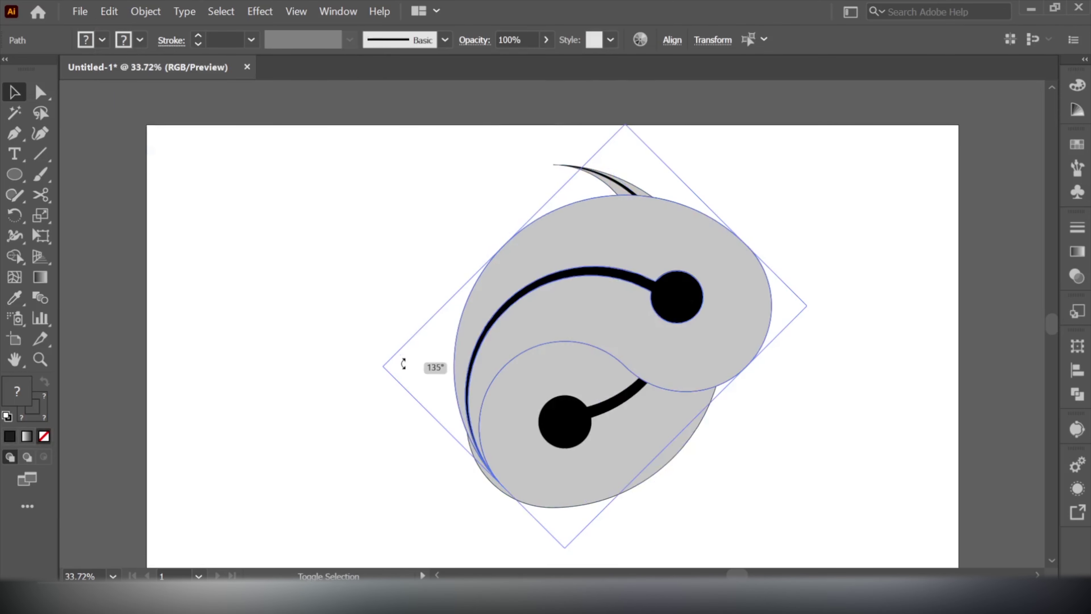
{"action": "left_click_drag", "start_coordinate": [468, 417], "coordinate": [429, 455]}
{"action": "left_click_drag", "start_coordinate": [628, 243], "coordinate": [539, 205]}
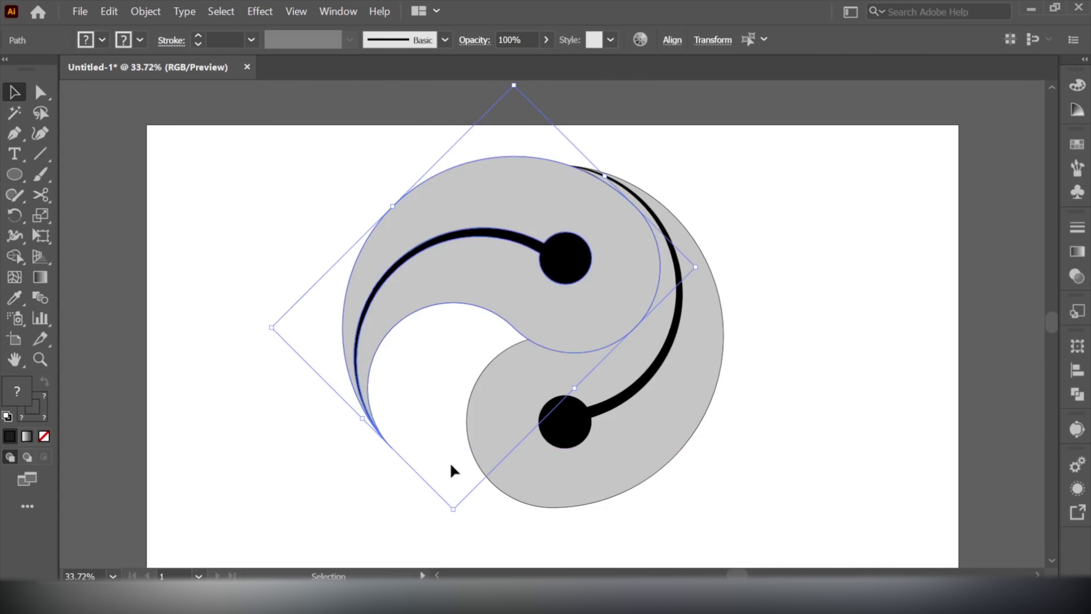
{"action": "left_click_drag", "start_coordinate": [460, 515], "coordinate": [568, 525]}
{"action": "left_click_drag", "start_coordinate": [488, 354], "coordinate": [541, 318]}
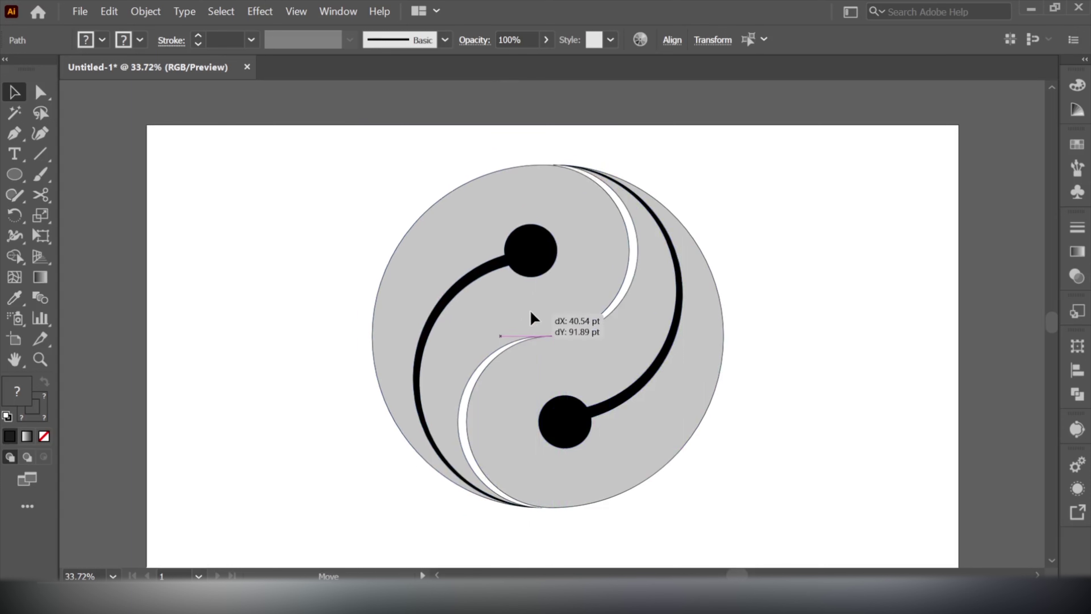
{"action": "left_click_drag", "start_coordinate": [541, 318], "coordinate": [541, 318]}
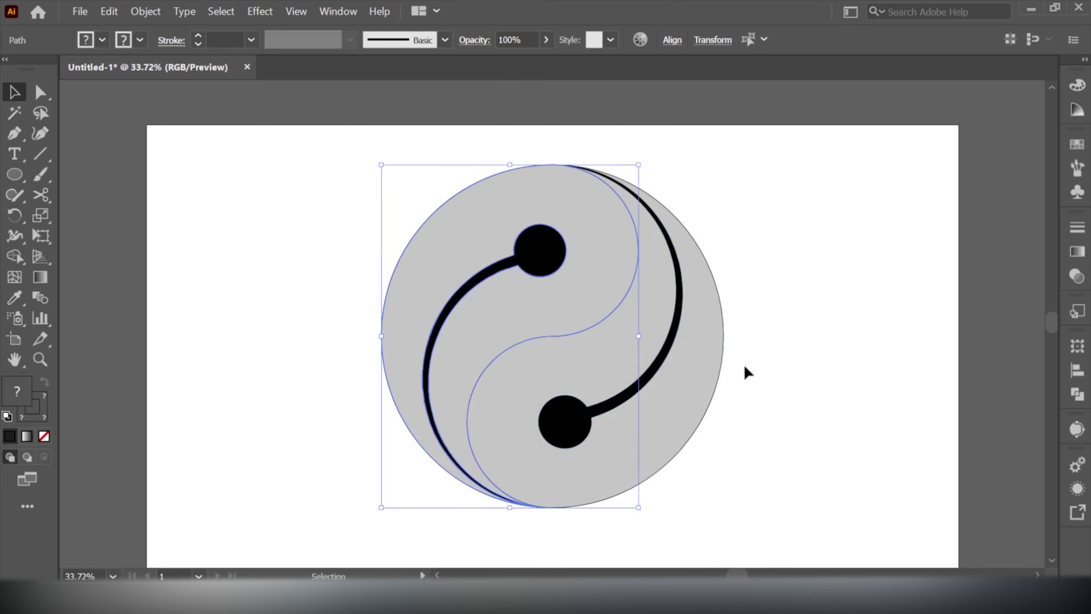
{"action": "left_click", "coordinate": [882, 385]}
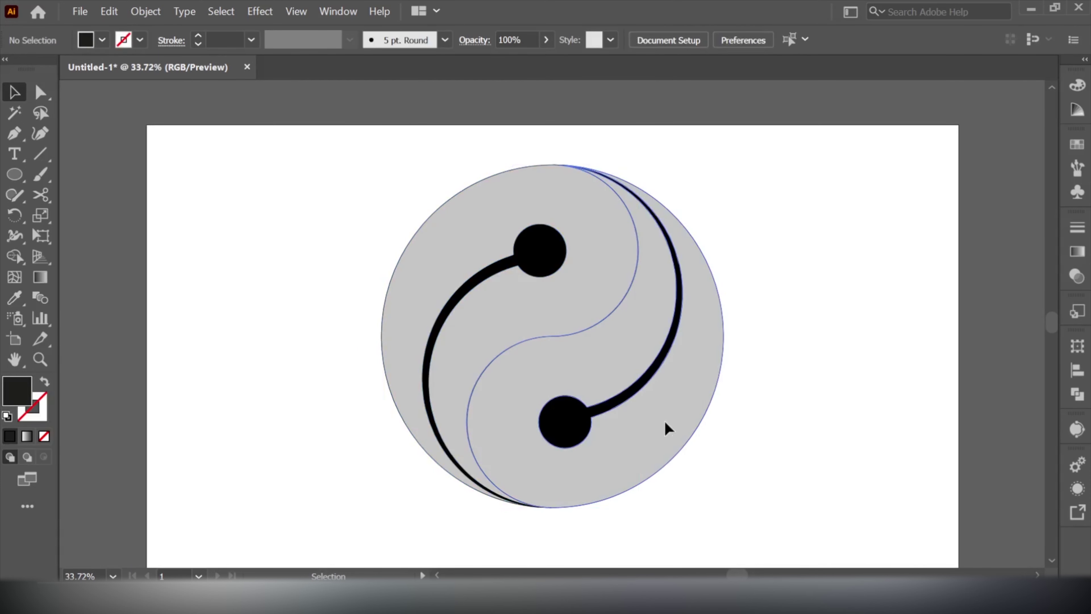
Step: Make the right half black by sampling the black dot with the Eyedropper
{"action": "left_click", "coordinate": [665, 423]}
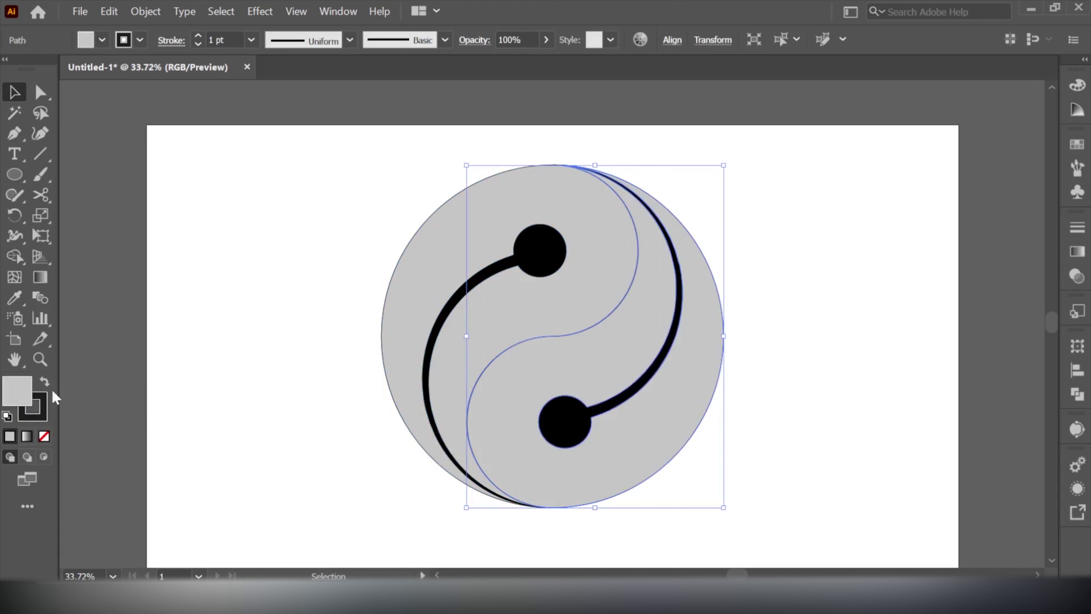
{"action": "left_click", "coordinate": [14, 298]}
{"action": "left_click", "coordinate": [545, 263]}
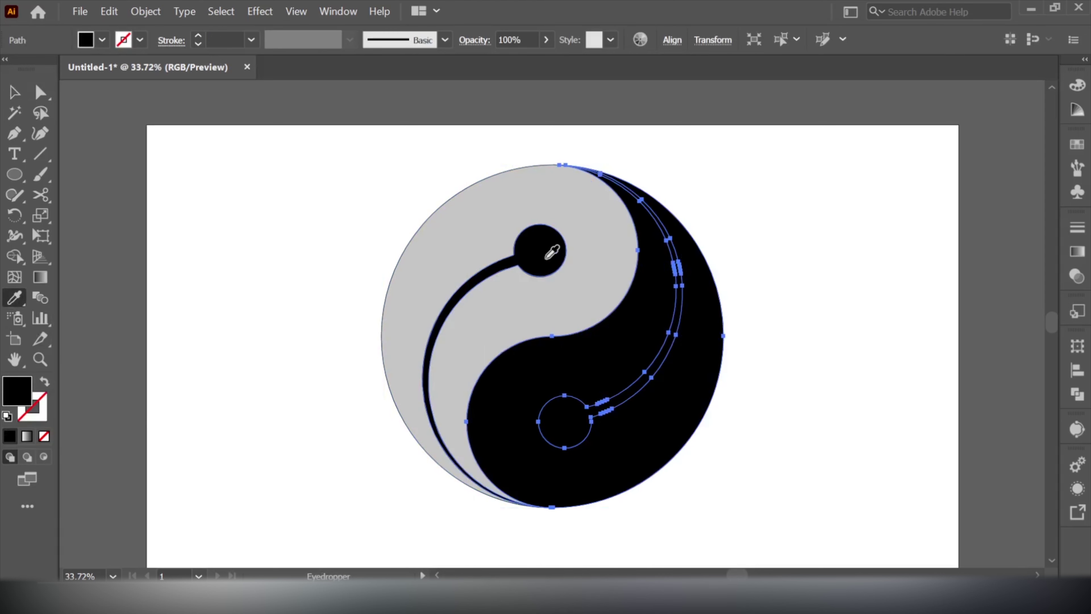
{"action": "left_click", "coordinate": [15, 91]}
{"action": "left_click", "coordinate": [195, 248]}
Step: Make the right-hand stroke and dot light grey, then select the whole yin-yang
{"action": "left_click", "coordinate": [572, 436]}
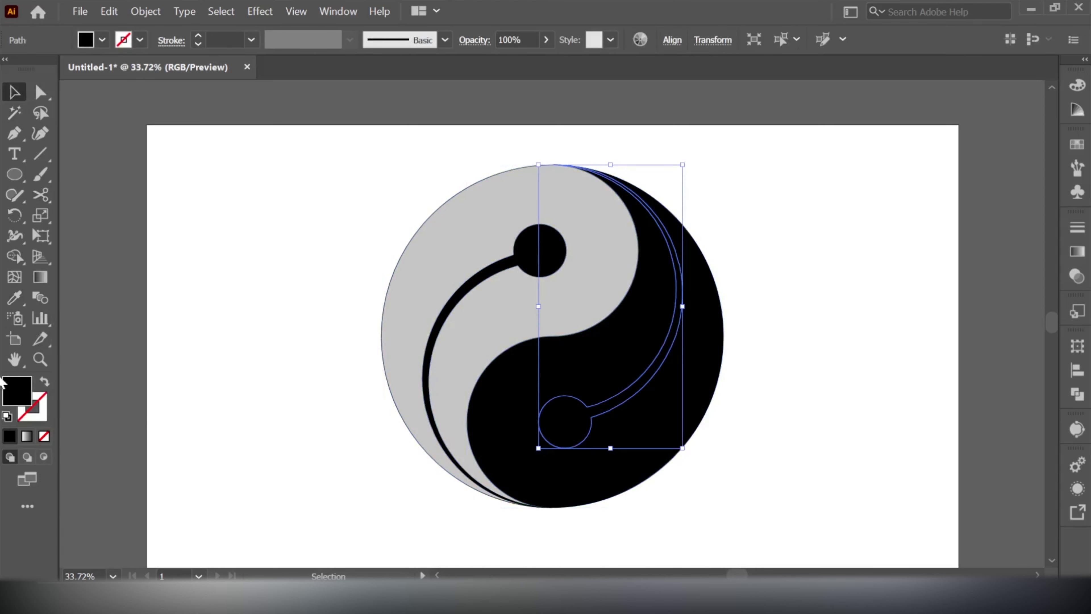
{"action": "left_click", "coordinate": [15, 297]}
{"action": "left_click", "coordinate": [448, 260]}
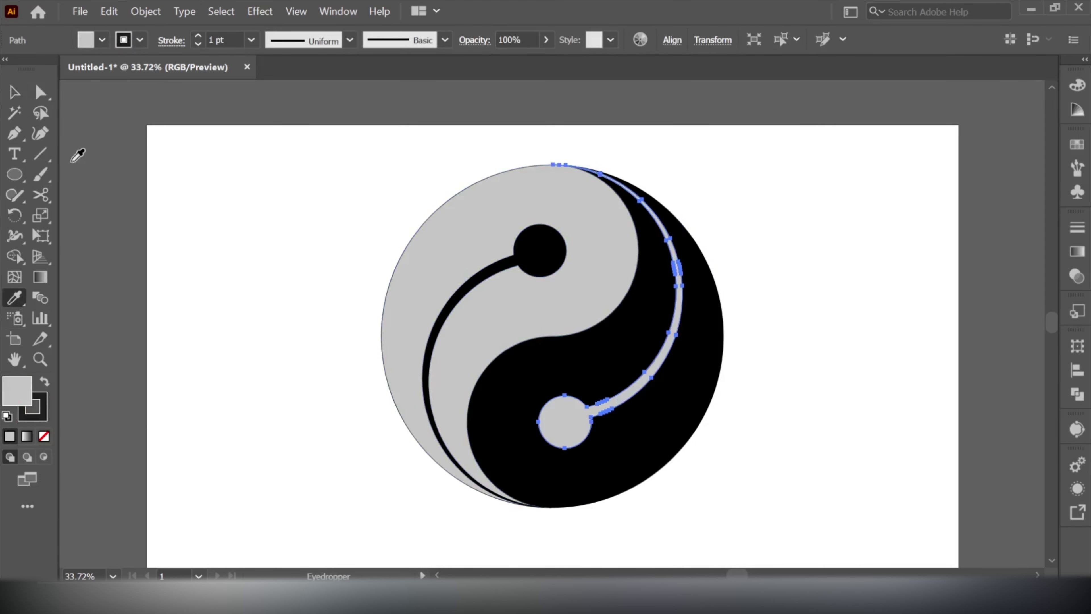
{"action": "left_click", "coordinate": [12, 97]}
{"action": "left_click", "coordinate": [278, 328]}
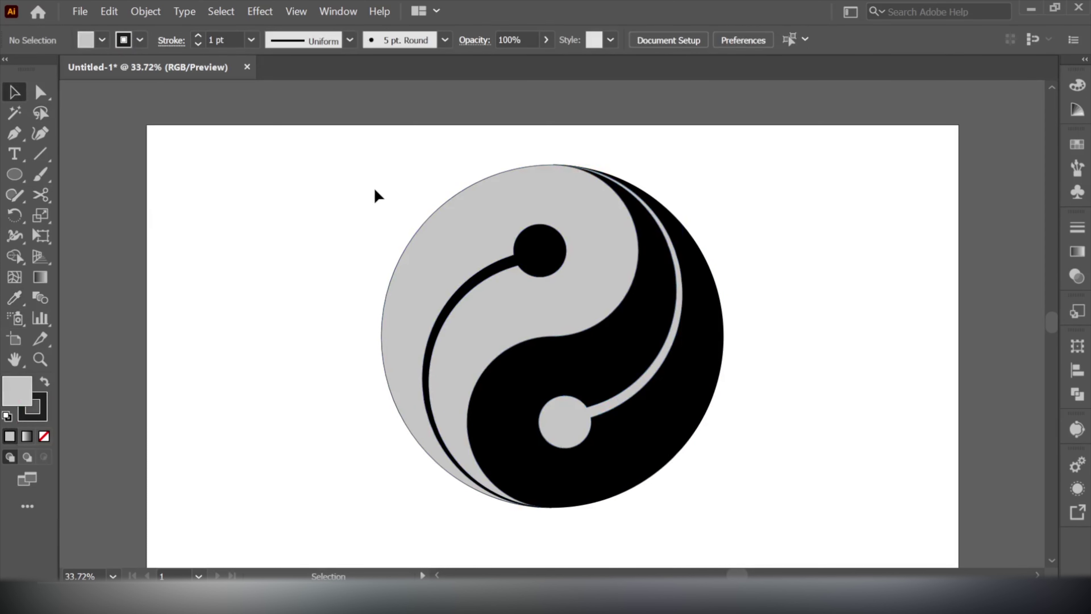
{"action": "left_click_drag", "start_coordinate": [376, 195], "coordinate": [867, 537]}
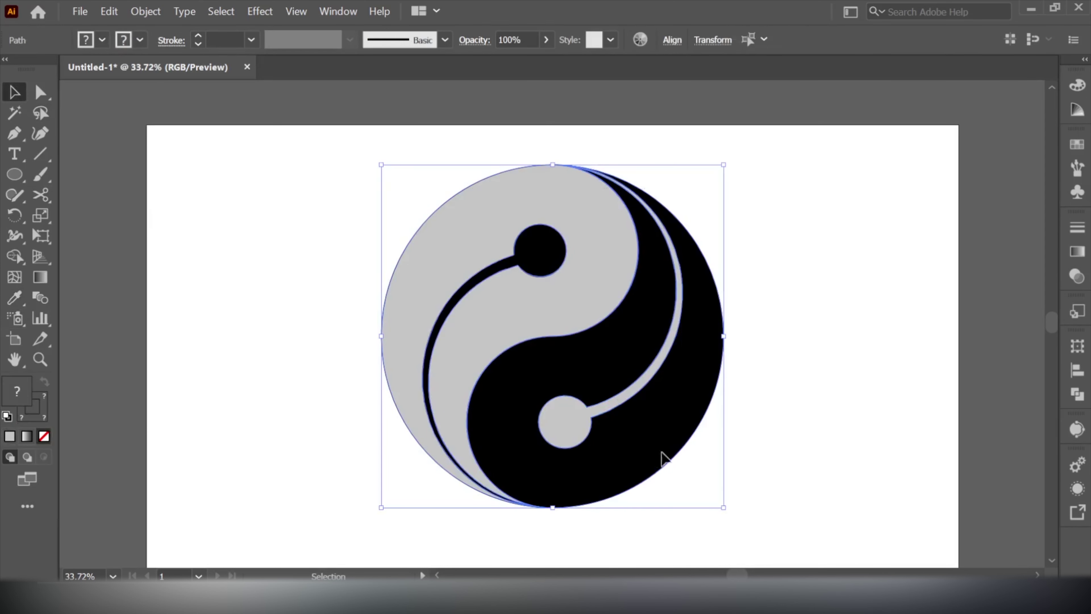
Step: Set the yin-yang's stroke to None
{"action": "left_click", "coordinate": [139, 41]}
{"action": "left_click", "coordinate": [11, 69]}
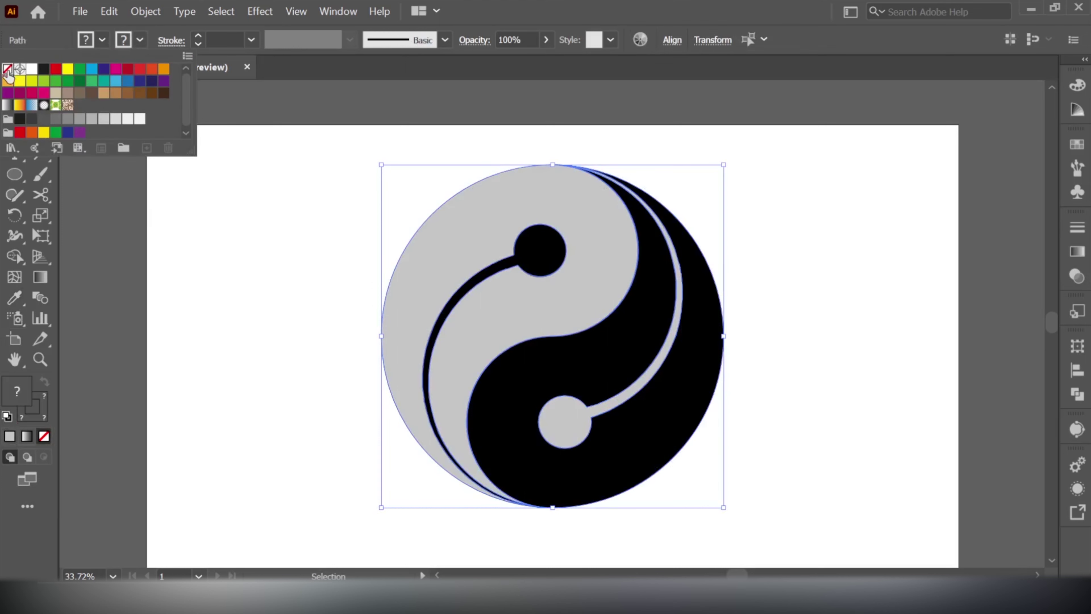
{"action": "left_click", "coordinate": [230, 254]}
Step: Alt-drag a duplicate of the yin-yang to the left and move the original further right
{"action": "mouse_move", "coordinate": [355, 215]}
{"action": "left_mouse_down"}
{"action": "mouse_move", "coordinate": [758, 507]}
{"action": "mouse_move", "coordinate": [684, 468]}
{"action": "left_mouse_up"}
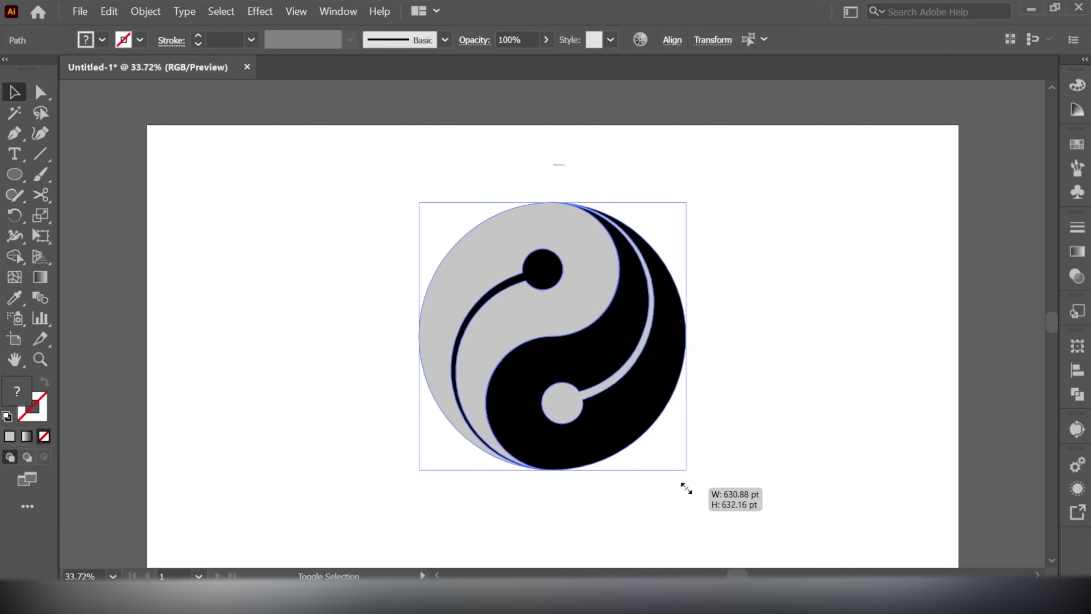
{"action": "left_click_drag", "start_coordinate": [590, 368], "coordinate": [311, 375]}
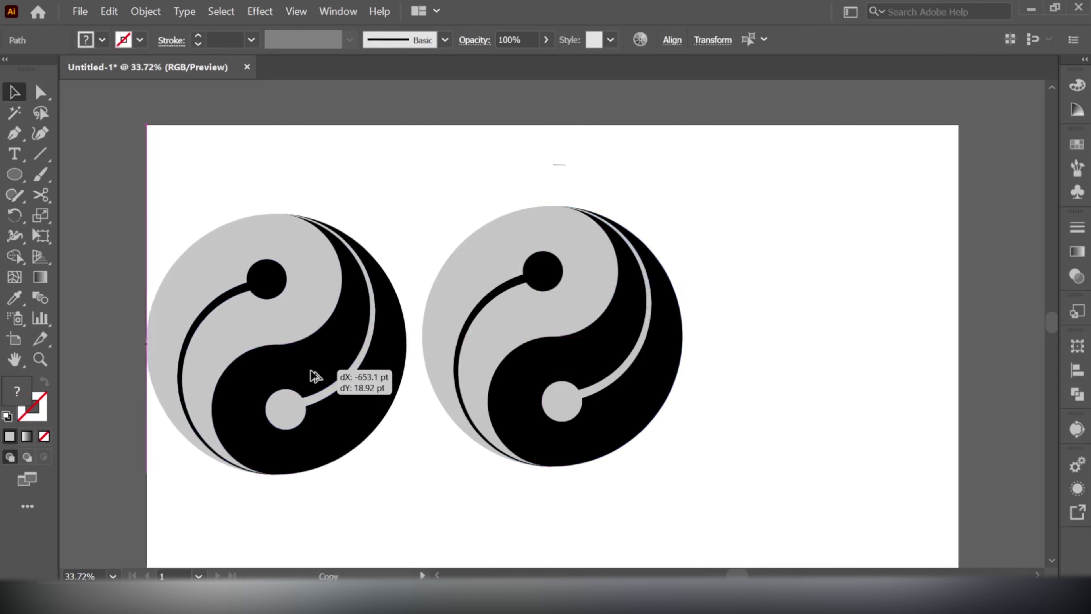
{"action": "left_click", "coordinate": [600, 499]}
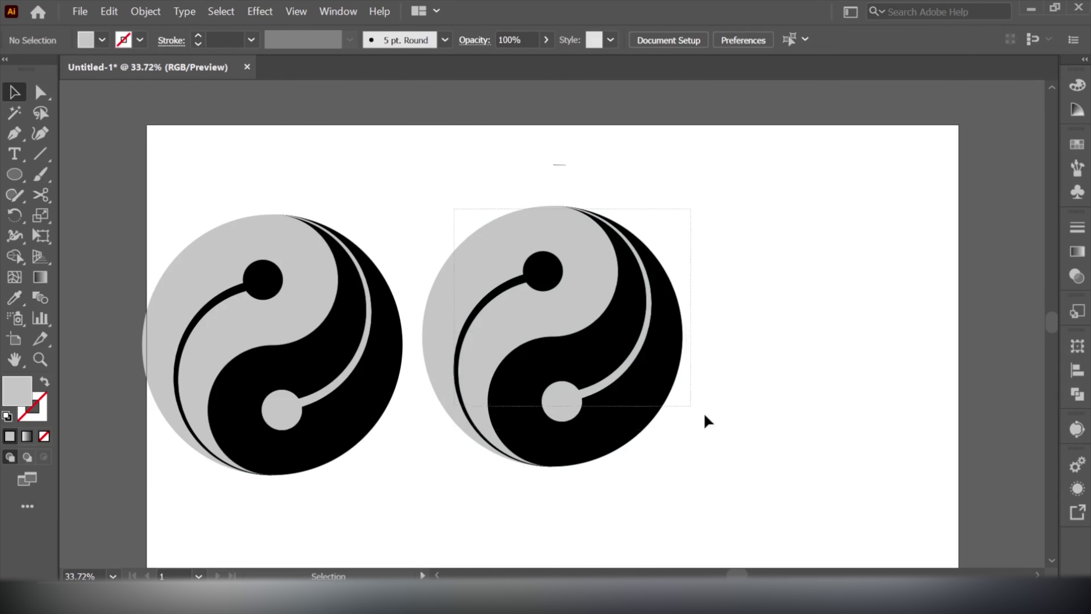
{"action": "left_click_drag", "start_coordinate": [555, 360], "coordinate": [729, 388]}
{"action": "left_click", "coordinate": [535, 445]}
Step: Fill the dark half with a dark grey gradient, moving the stop to about 55% and adding a left stop
{"action": "left_click", "coordinate": [785, 419]}
{"action": "left_click", "coordinate": [1076, 253]}
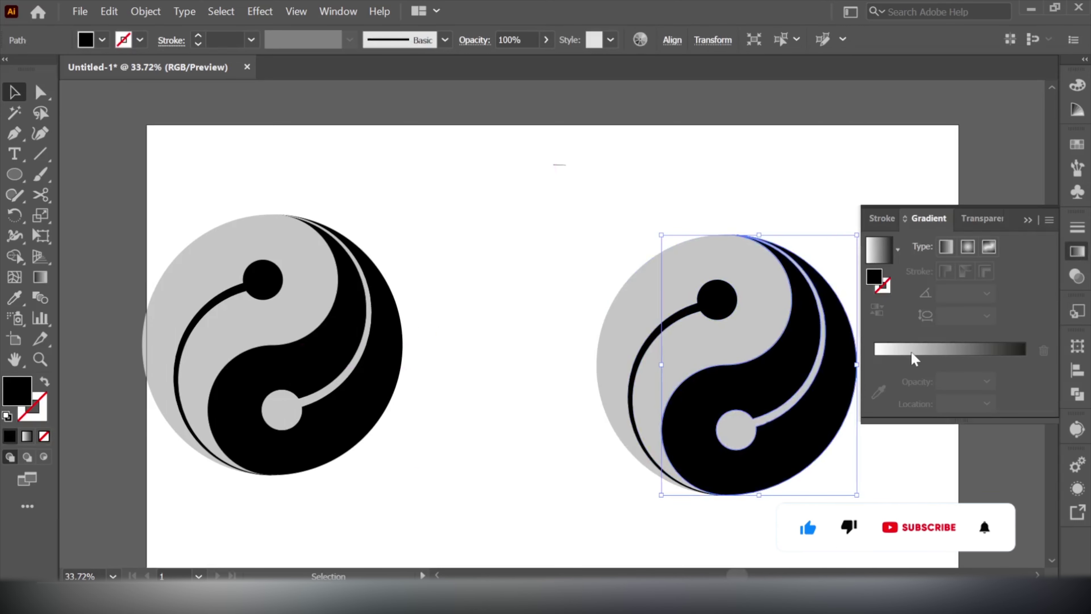
{"action": "left_click", "coordinate": [896, 357]}
{"action": "double_click", "coordinate": [875, 381]}
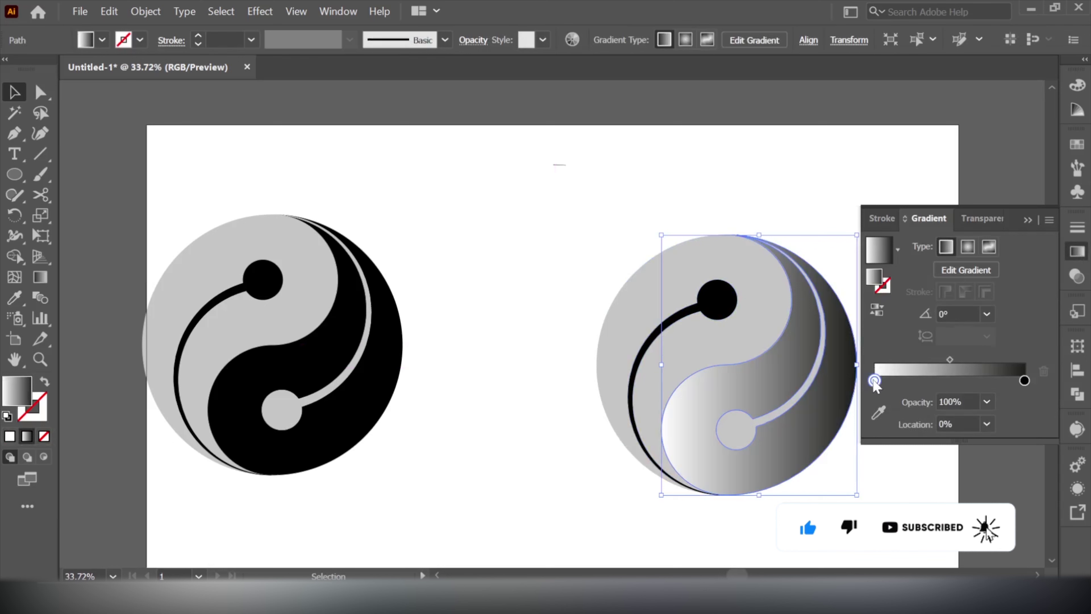
{"action": "left_click", "coordinate": [852, 228]}
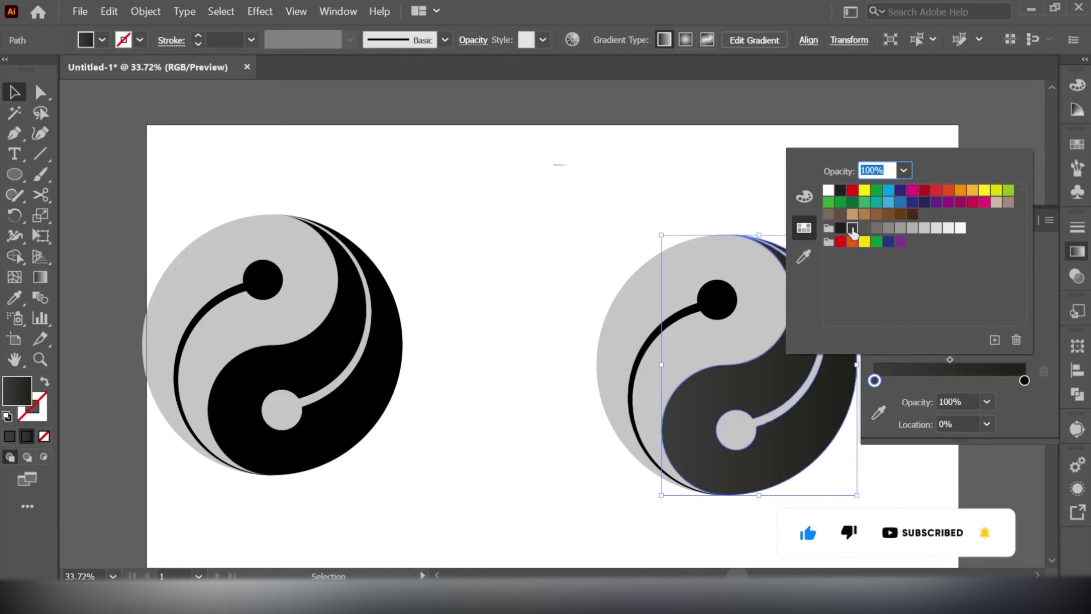
{"action": "left_click", "coordinate": [876, 381]}
{"action": "left_click_drag", "start_coordinate": [875, 381], "coordinate": [958, 381]}
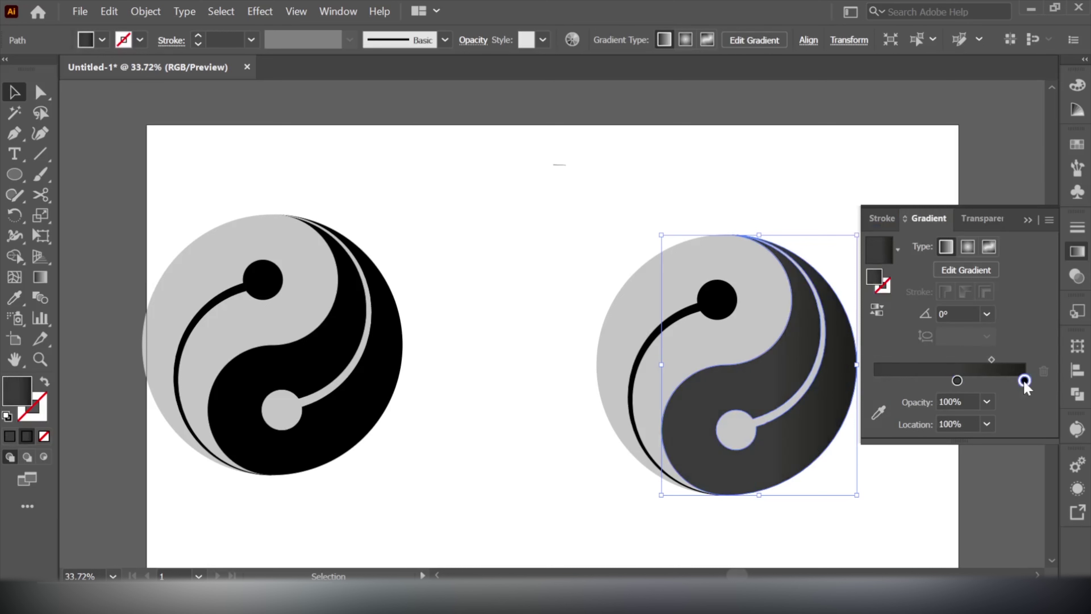
{"action": "left_click_drag", "start_coordinate": [1025, 380], "coordinate": [875, 380]}
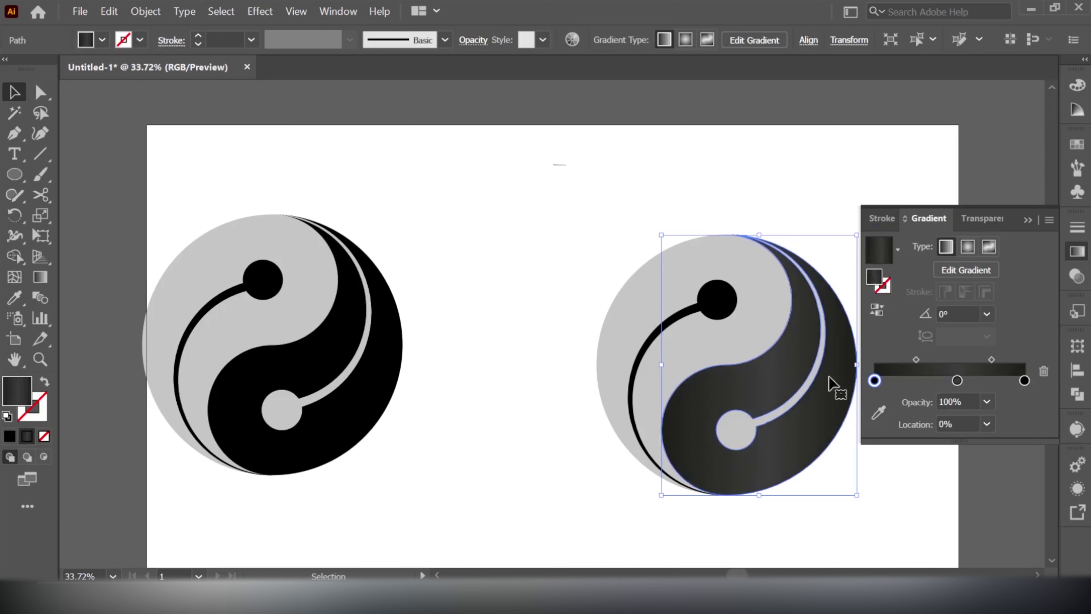
Step: Apply the White, Black gradient preset to the right yin-yang's light half
{"action": "left_click", "coordinate": [586, 234]}
{"action": "left_click", "coordinate": [559, 165]}
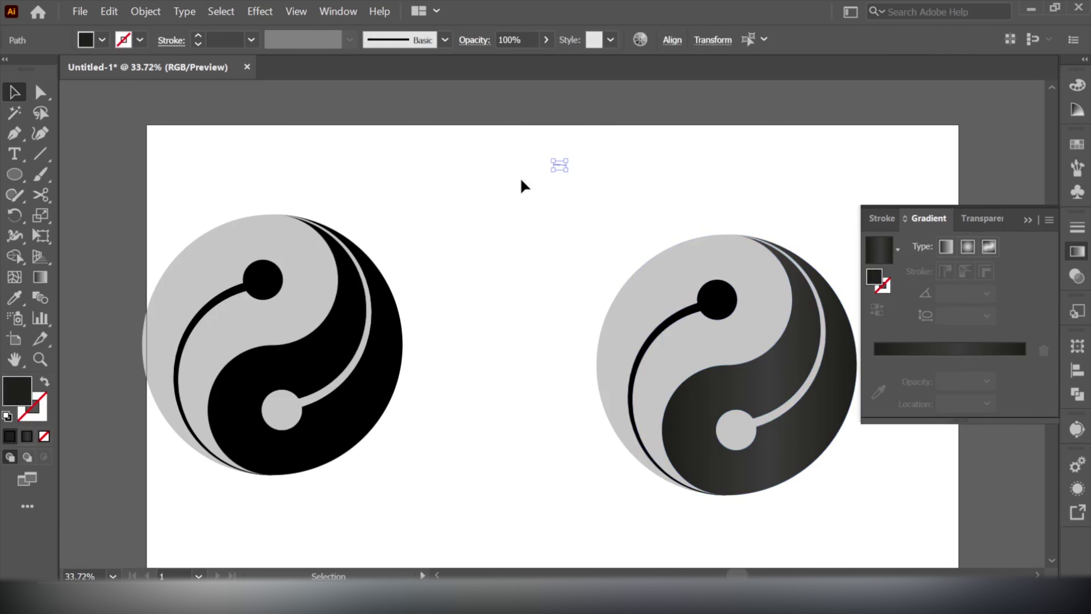
{"action": "left_click", "coordinate": [521, 181]}
{"action": "left_click", "coordinate": [696, 350]}
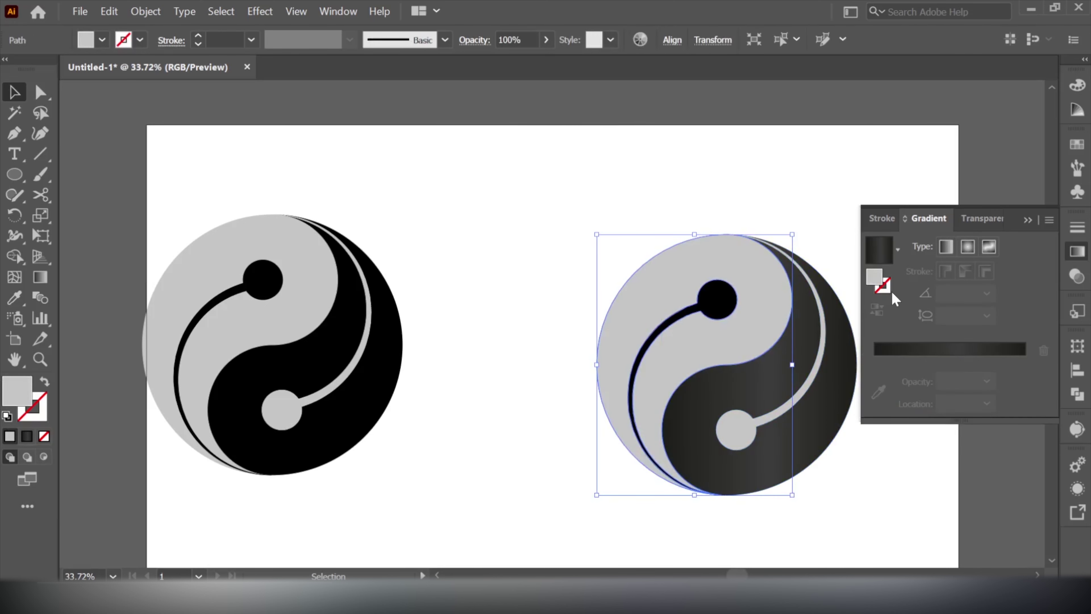
{"action": "left_click", "coordinate": [897, 250]}
{"action": "left_click", "coordinate": [802, 283]}
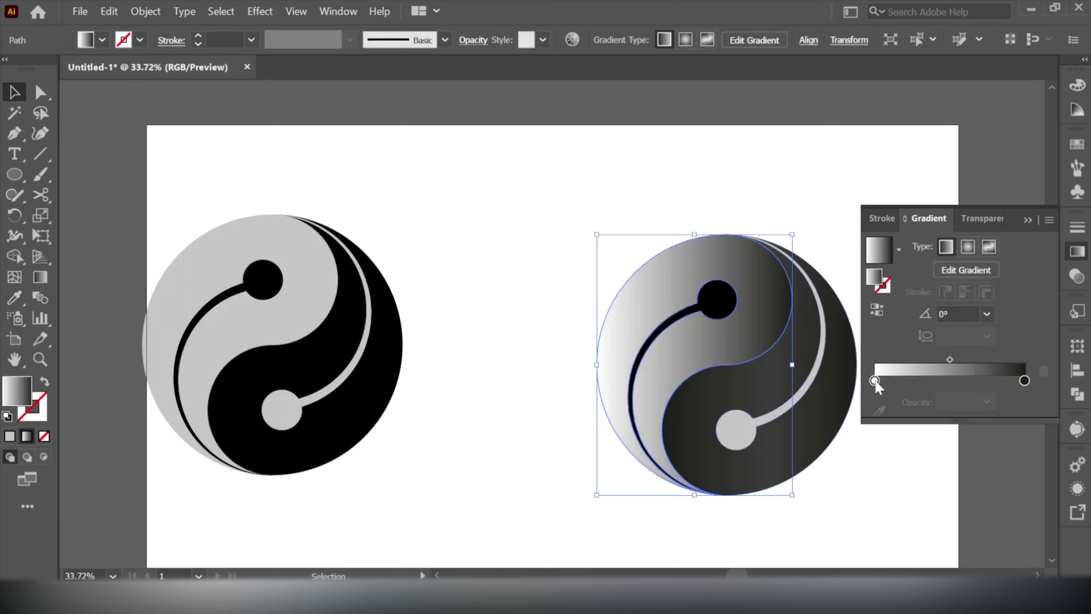
Step: Recolour both end stops of the light half's gradient light grey
{"action": "double_click", "coordinate": [874, 380]}
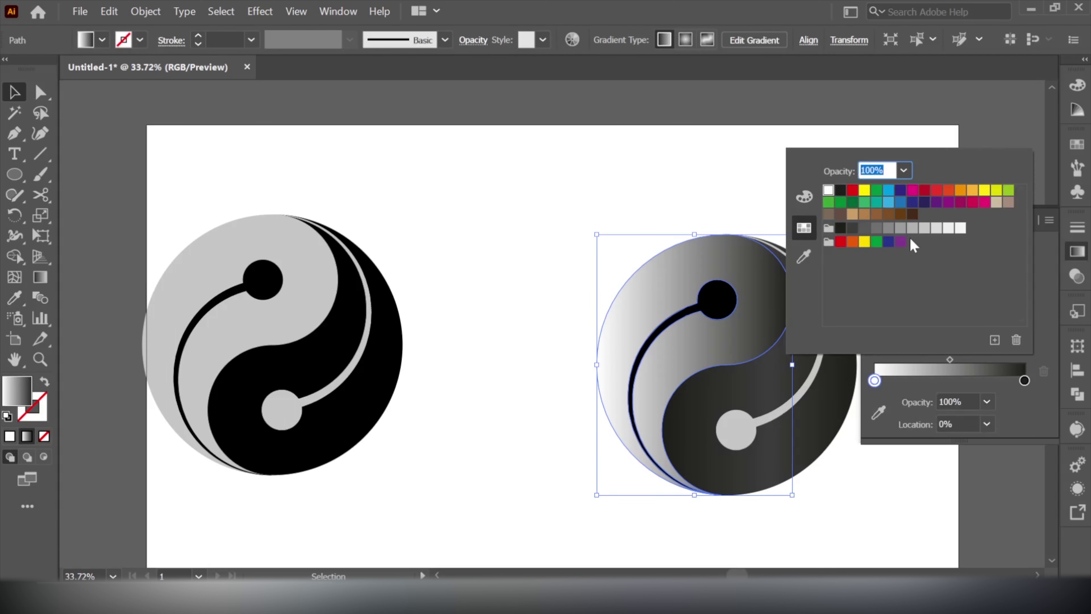
{"action": "left_click", "coordinate": [924, 230]}
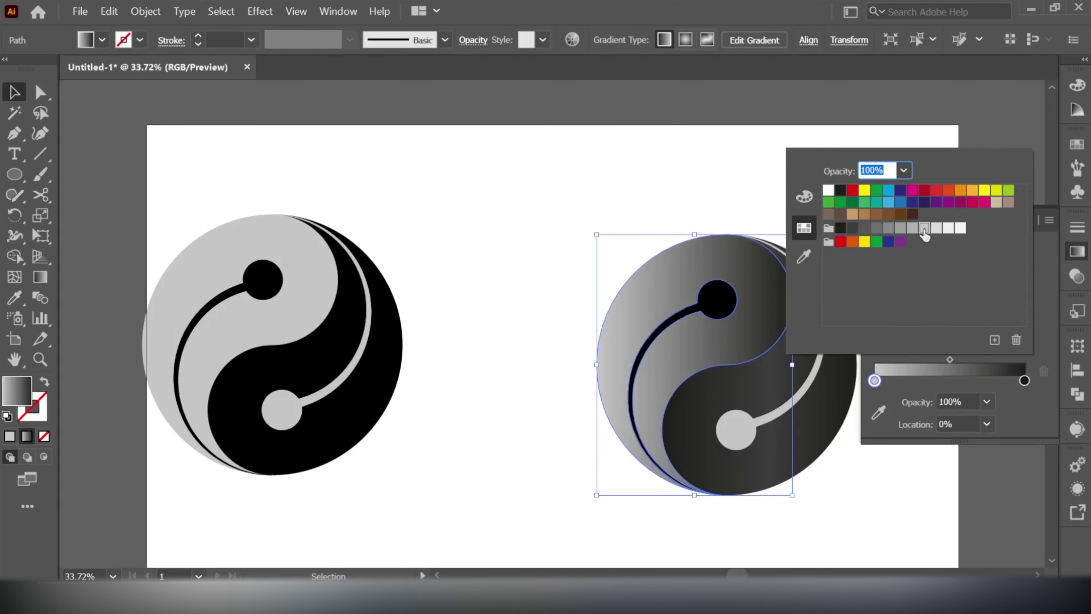
{"action": "left_click", "coordinate": [1025, 381]}
{"action": "double_click", "coordinate": [1025, 380]}
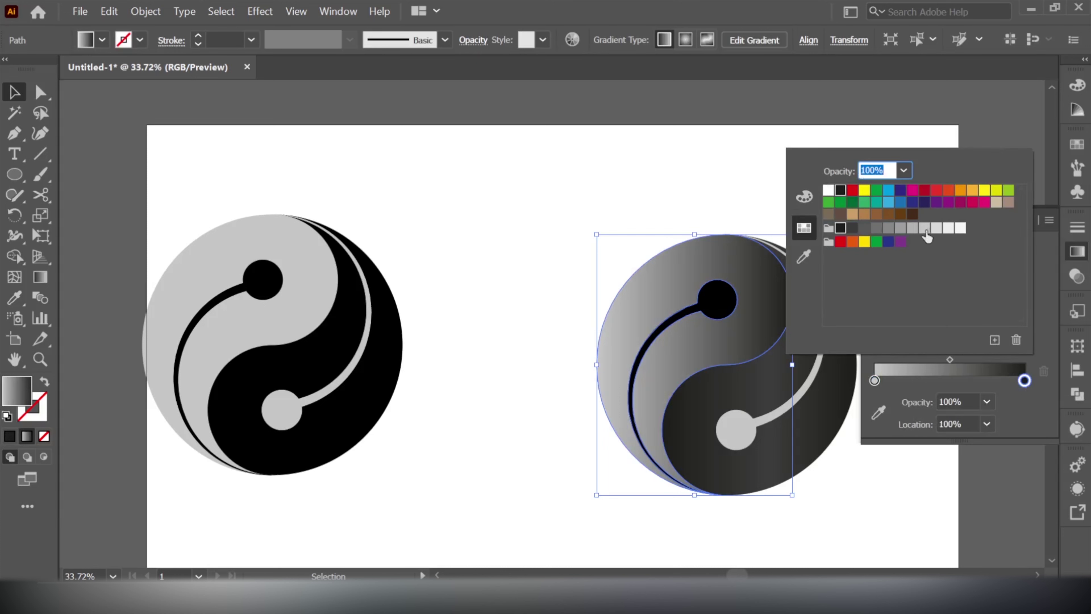
{"action": "left_click", "coordinate": [924, 229]}
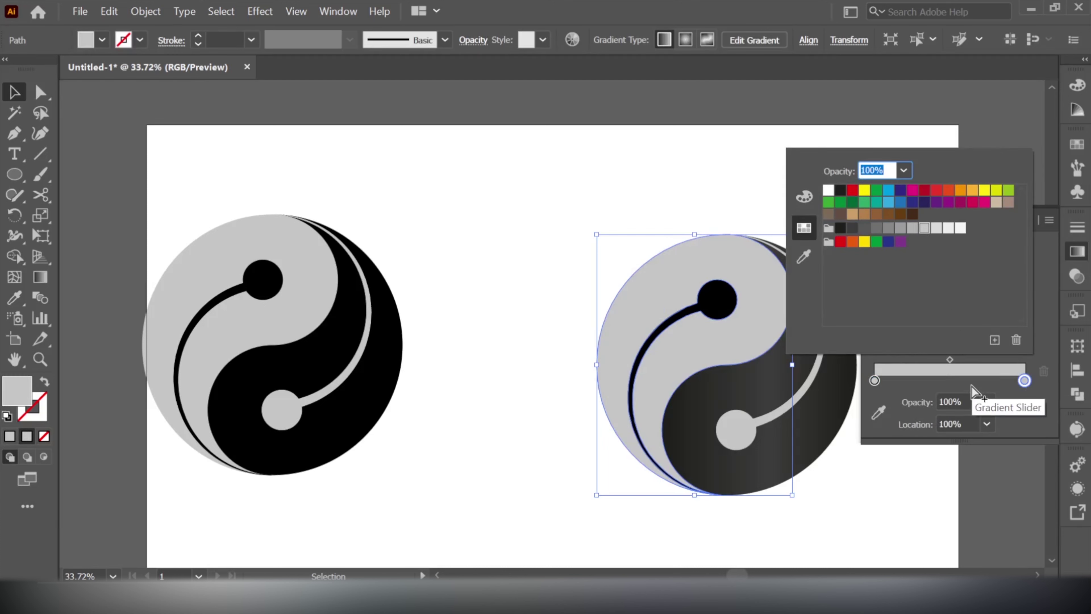
{"action": "left_click", "coordinate": [1025, 382]}
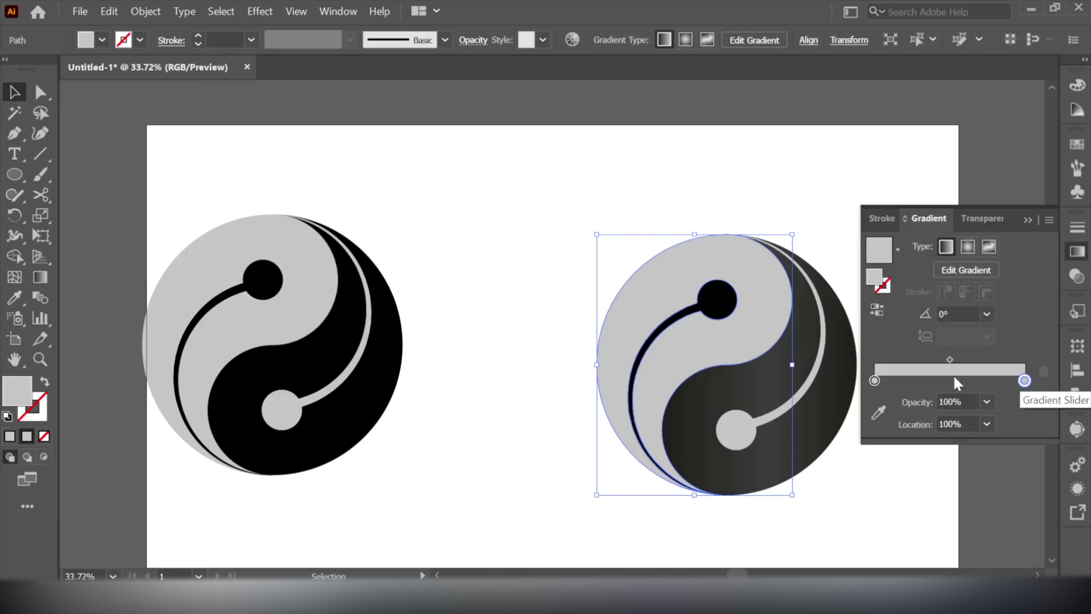
Step: Add a lighter grey middle stop at about 51% to the light half's gradient
{"action": "left_click_drag", "start_coordinate": [1025, 381], "coordinate": [951, 383]}
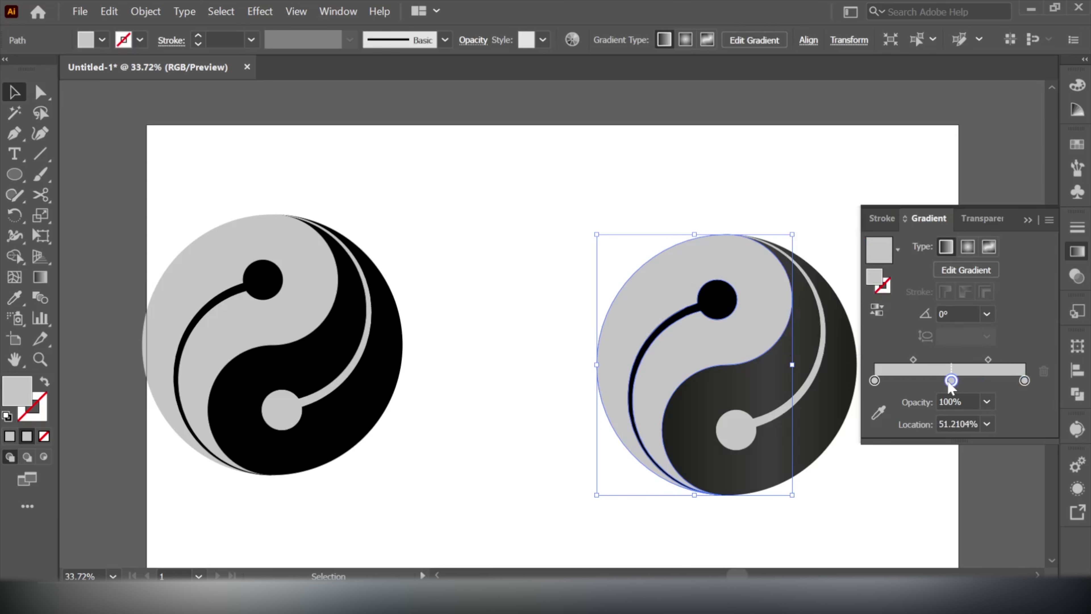
{"action": "double_click", "coordinate": [950, 381]}
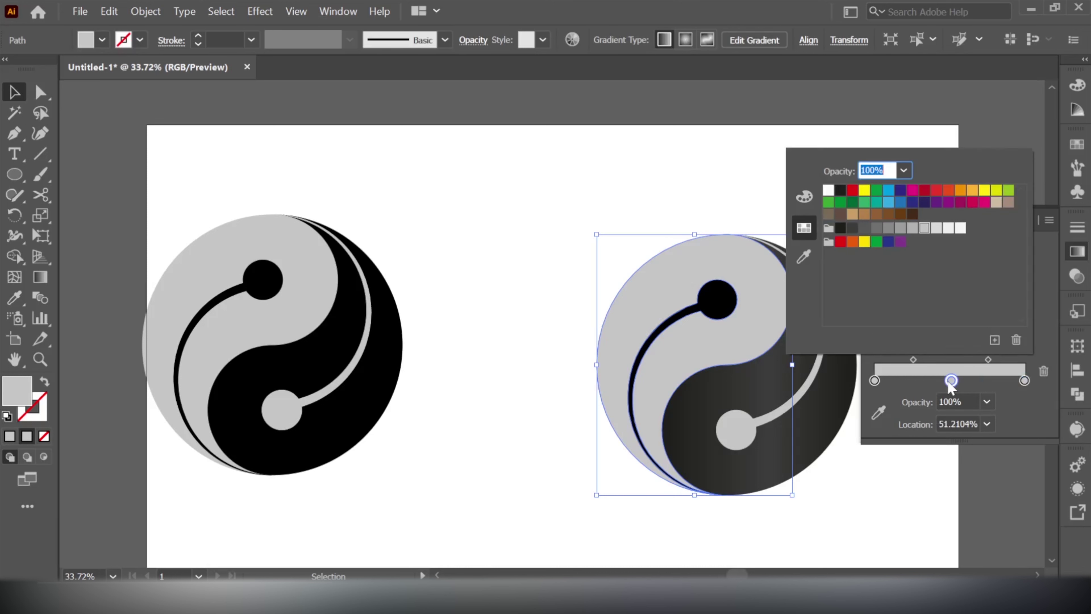
{"action": "left_click", "coordinate": [948, 228]}
{"action": "left_click", "coordinate": [567, 271]}
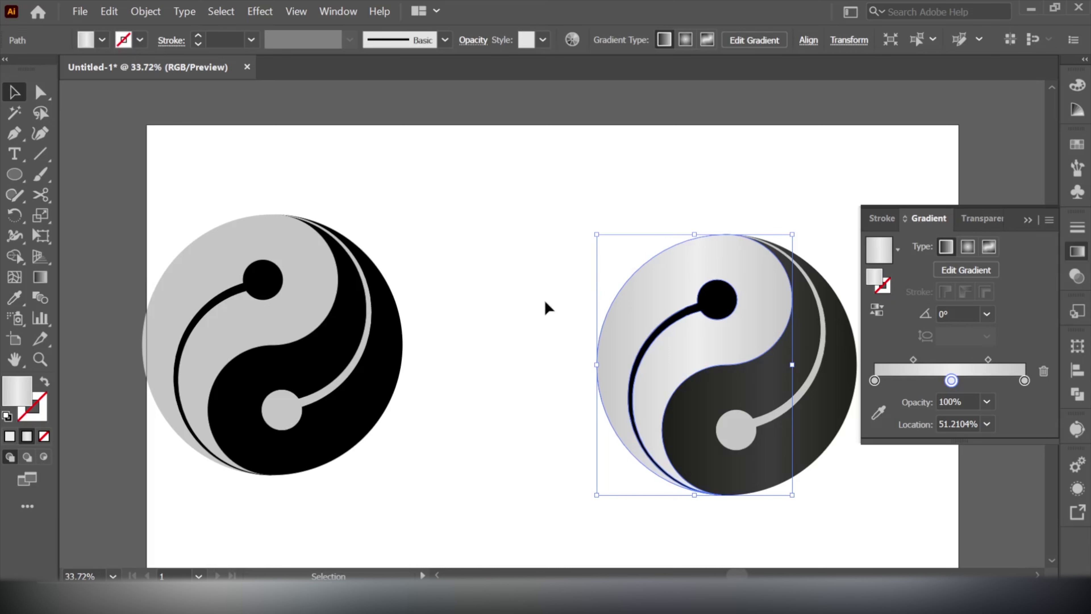
{"action": "left_click", "coordinate": [548, 308]}
Step: Angle the light half's gradient diagonally with the Gradient tool
{"action": "left_click", "coordinate": [1028, 220]}
{"action": "left_click", "coordinate": [721, 368]}
{"action": "left_click", "coordinate": [40, 277]}
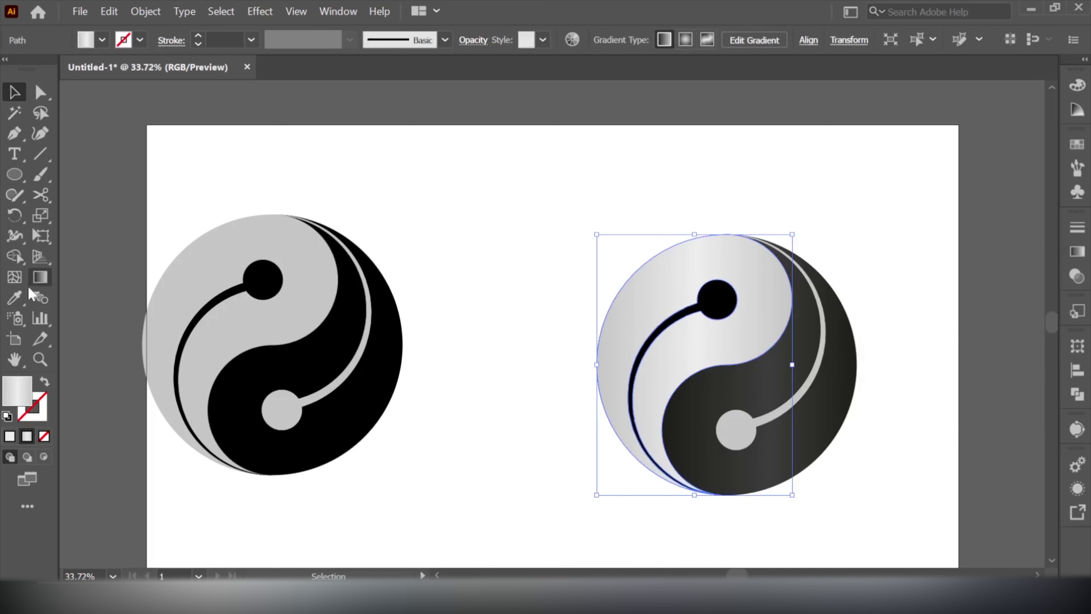
{"action": "left_click_drag", "start_coordinate": [630, 281], "coordinate": [700, 377]}
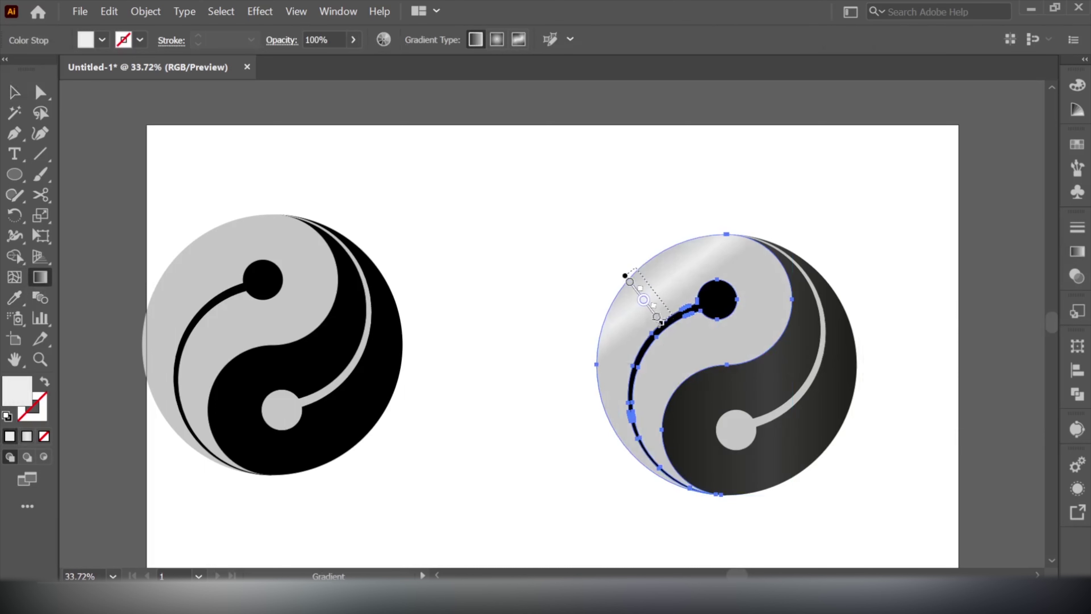
Step: Drag the dark half's gradient diagonally upward with the Gradient tool, then deselect
{"action": "key", "text": "v"}
{"action": "left_click", "coordinate": [811, 449]}
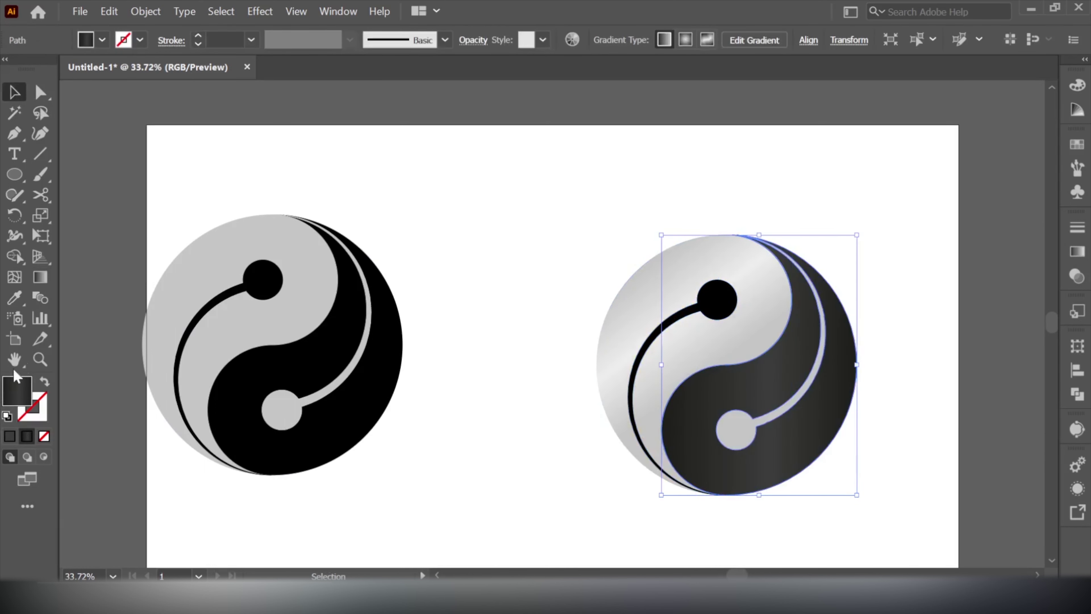
{"action": "left_click", "coordinate": [40, 277]}
{"action": "left_click_drag", "start_coordinate": [818, 458], "coordinate": [749, 365]}
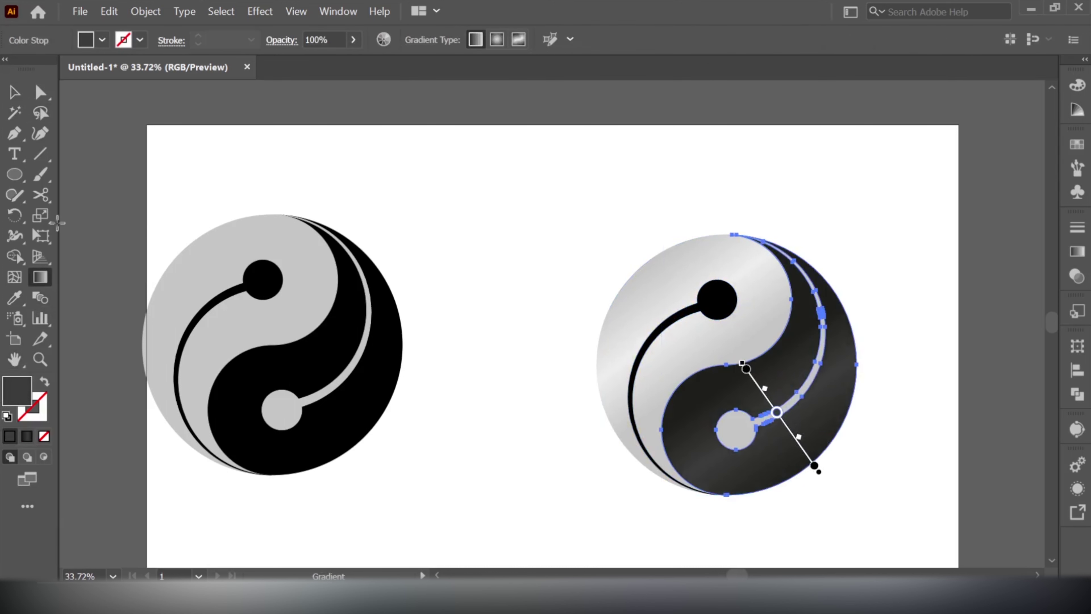
{"action": "left_click", "coordinate": [14, 92]}
{"action": "left_click", "coordinate": [351, 202]}
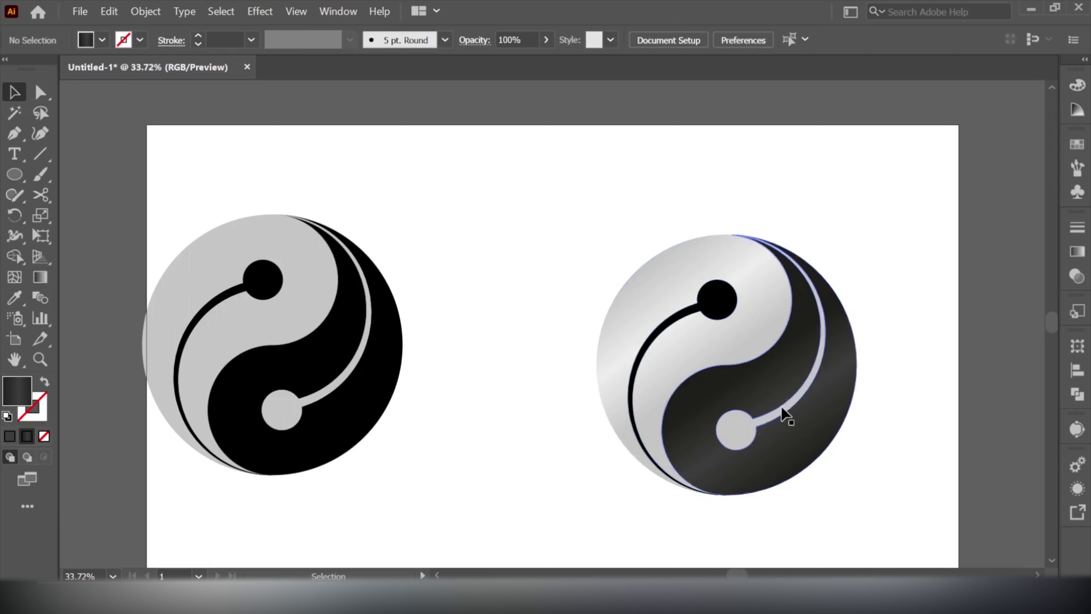
Step: Duplicate the dark half into overlapping copies and Shape Builder them into a crescent
{"action": "mouse_move", "coordinate": [774, 394]}
{"action": "left_mouse_down"}
{"action": "mouse_move", "coordinate": [554, 237]}
{"action": "mouse_move", "coordinate": [581, 230]}
{"action": "left_mouse_up"}
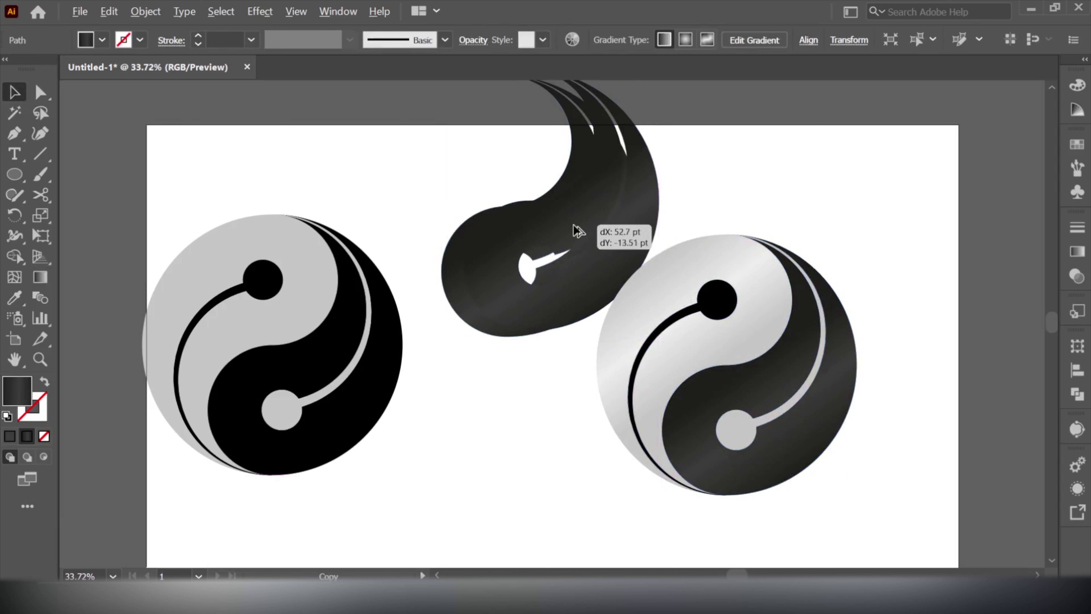
{"action": "left_click_drag", "start_coordinate": [580, 230], "coordinate": [572, 232]}
{"action": "left_click_drag", "start_coordinate": [413, 219], "coordinate": [527, 363]}
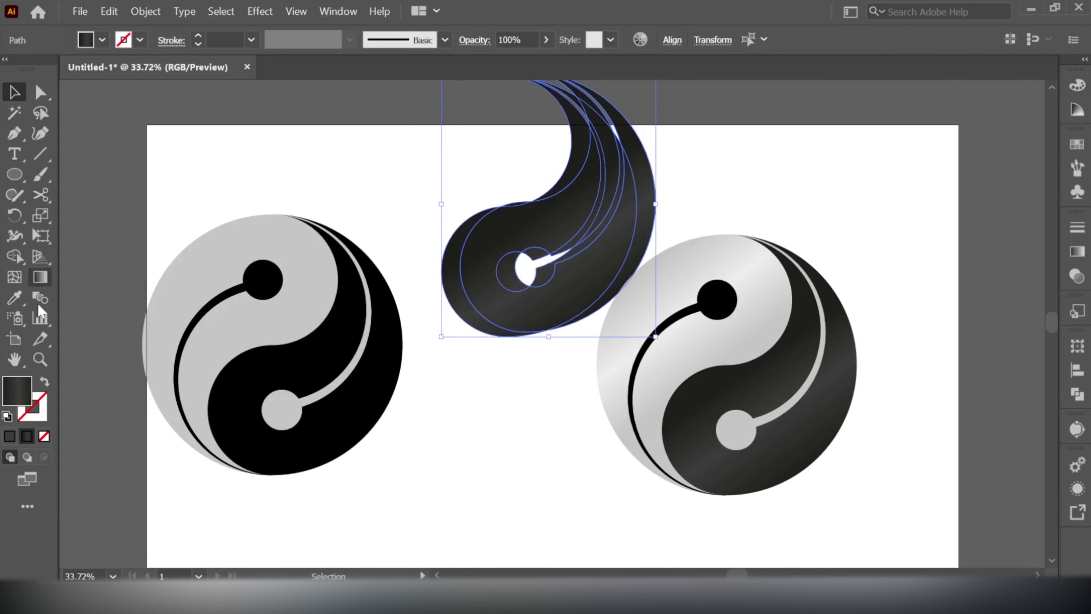
{"action": "left_click", "coordinate": [14, 256]}
{"action": "mouse_move", "coordinate": [507, 158]}
{"action": "left_mouse_down"}
{"action": "mouse_move", "coordinate": [526, 206]}
{"action": "mouse_move", "coordinate": [529, 301]}
{"action": "mouse_move", "coordinate": [594, 167]}
{"action": "left_mouse_up"}
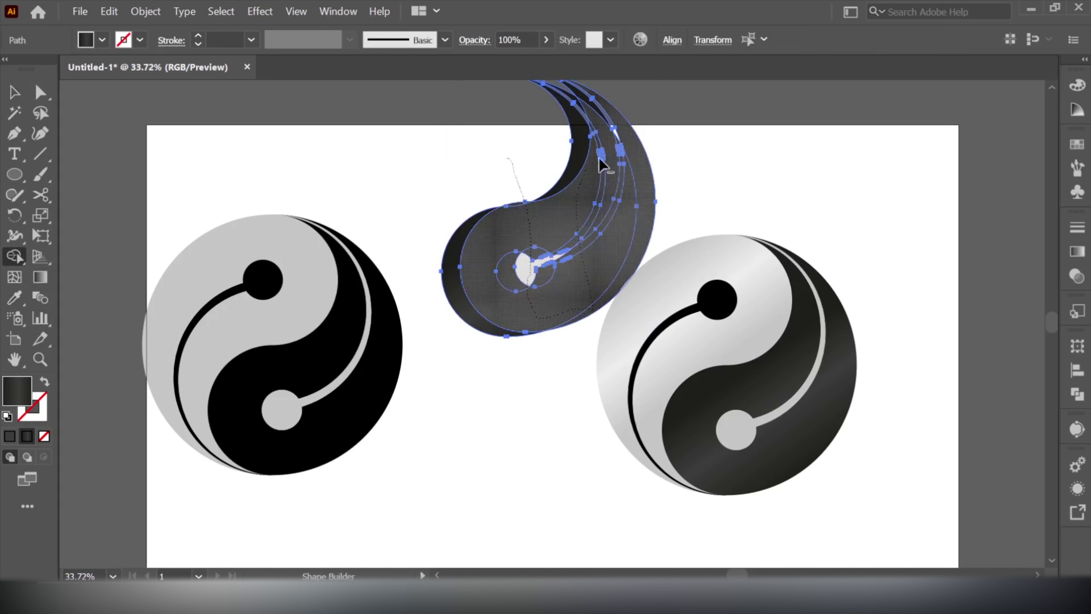
{"action": "left_click_drag", "start_coordinate": [630, 126], "coordinate": [630, 127]}
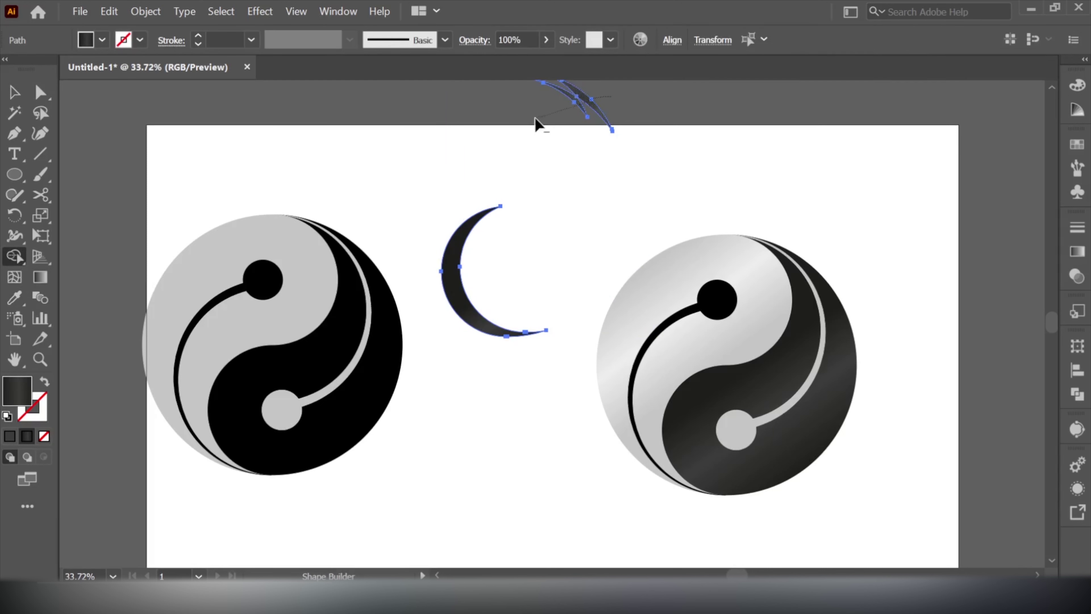
{"action": "left_click", "coordinate": [558, 103], "text": "alt"}
Step: Move the crescent onto the right yin-yang's lower edge
{"action": "left_click", "coordinate": [14, 91]}
{"action": "left_click_drag", "start_coordinate": [471, 320], "coordinate": [696, 478]}
{"action": "left_click", "coordinate": [1075, 255]}
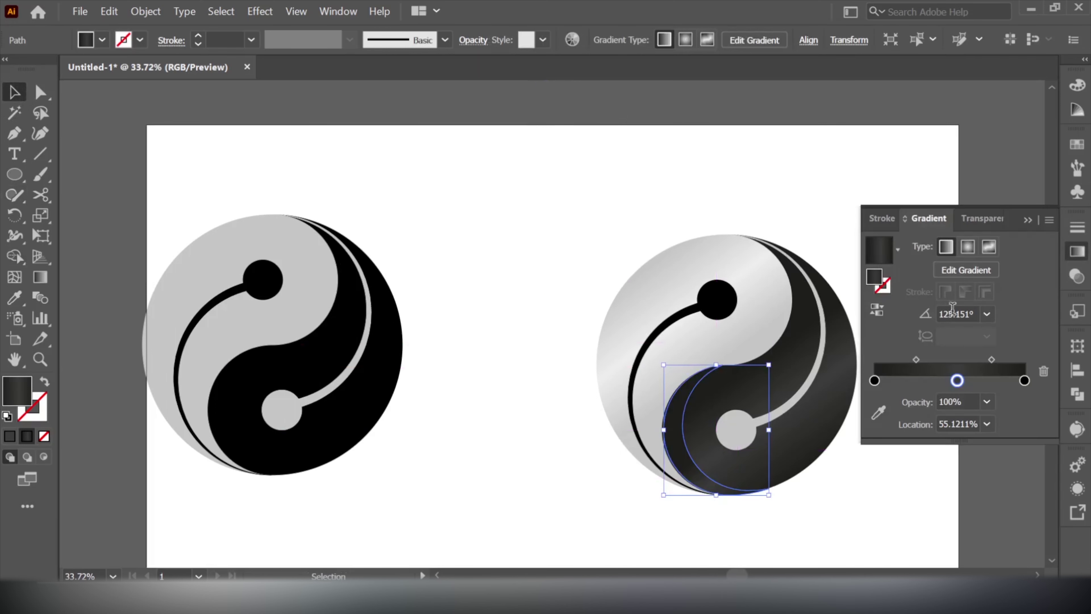
Step: Fill the crescent with the White, Black gradient and set its blend mode to Multiply
{"action": "left_click", "coordinate": [898, 250]}
{"action": "left_click", "coordinate": [800, 281]}
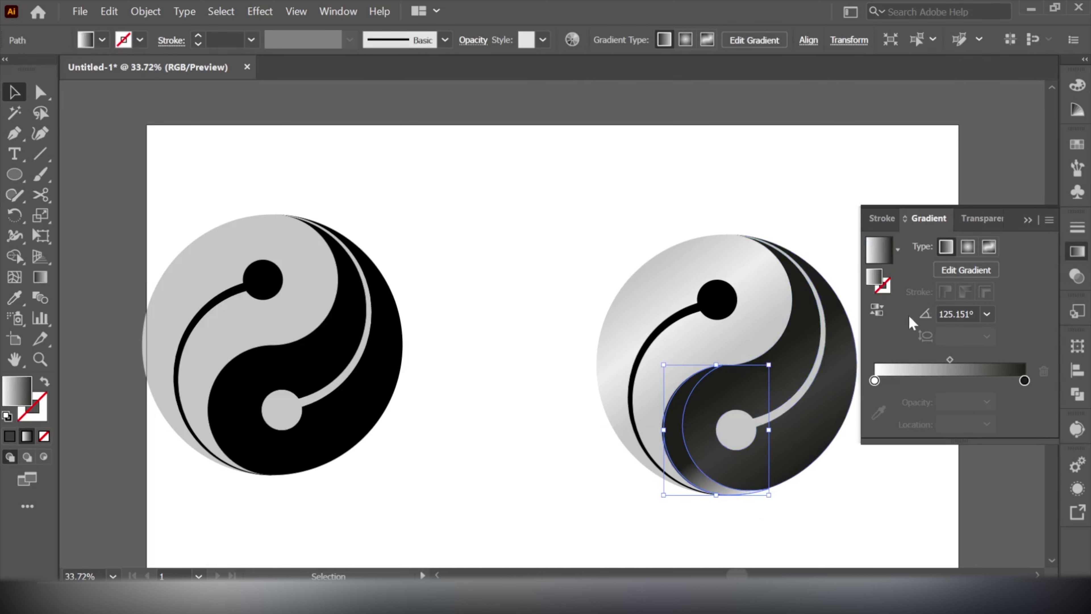
{"action": "left_click", "coordinate": [1078, 277]}
{"action": "left_click", "coordinate": [936, 245]}
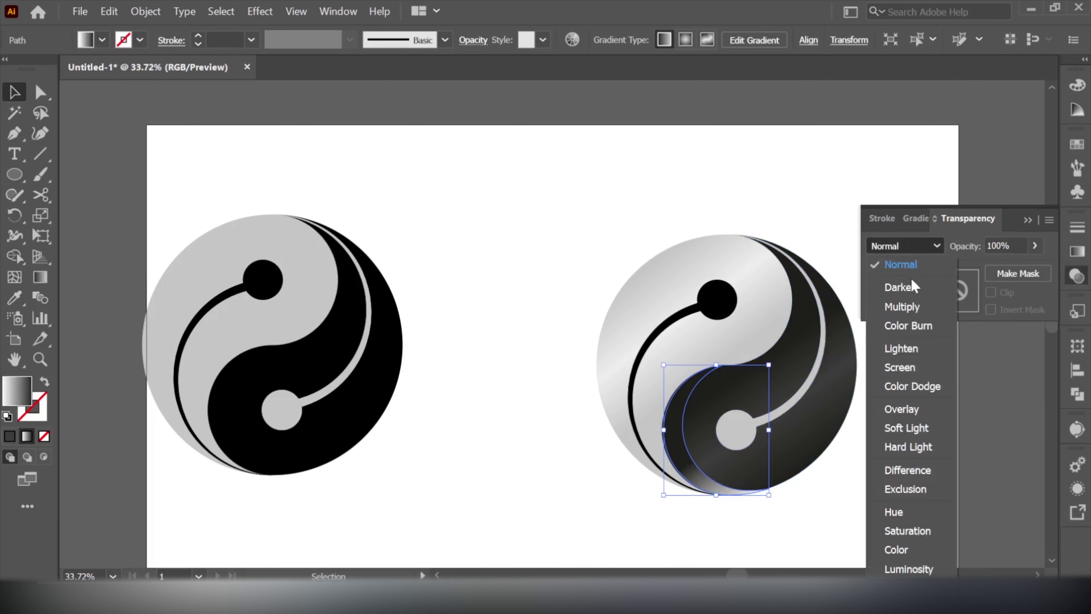
{"action": "left_click", "coordinate": [903, 307]}
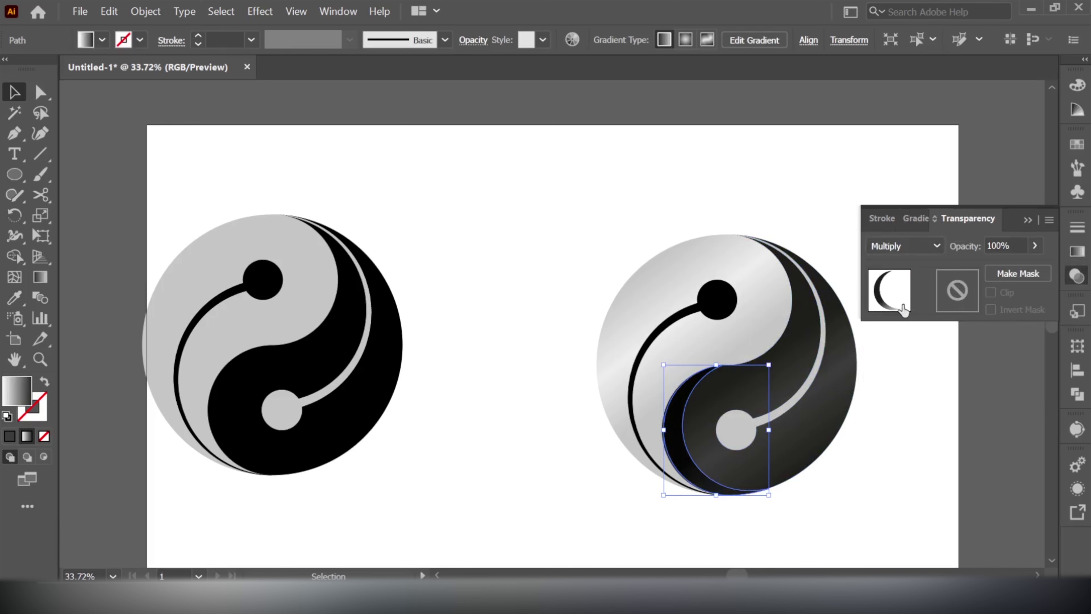
{"action": "left_click", "coordinate": [524, 455]}
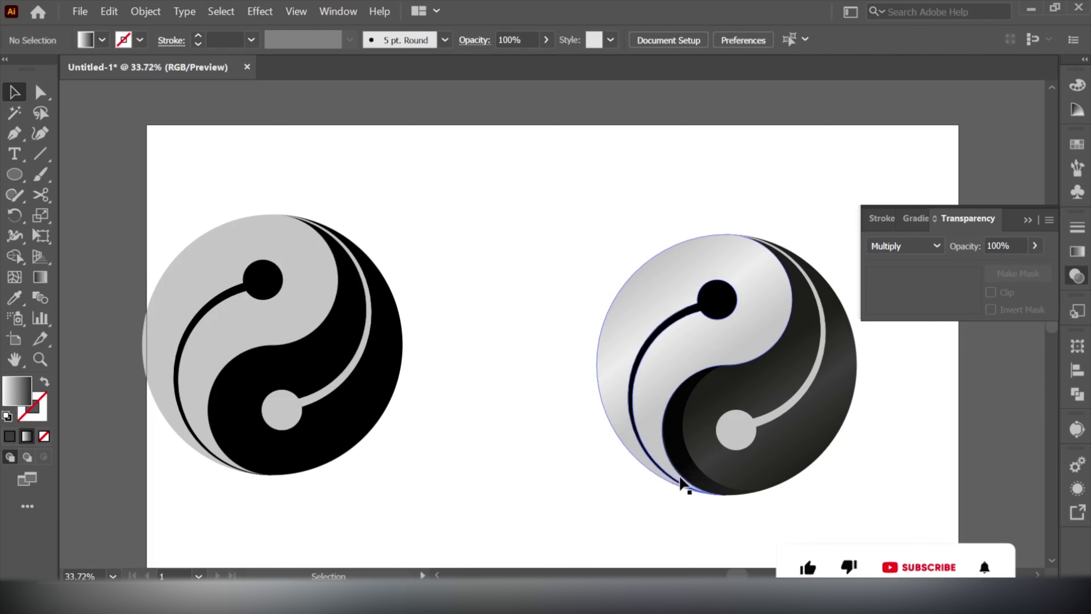
Step: Paste a copy of the crescent in front, rotate it 180° and move it into the upper half
{"action": "left_click", "coordinate": [689, 472]}
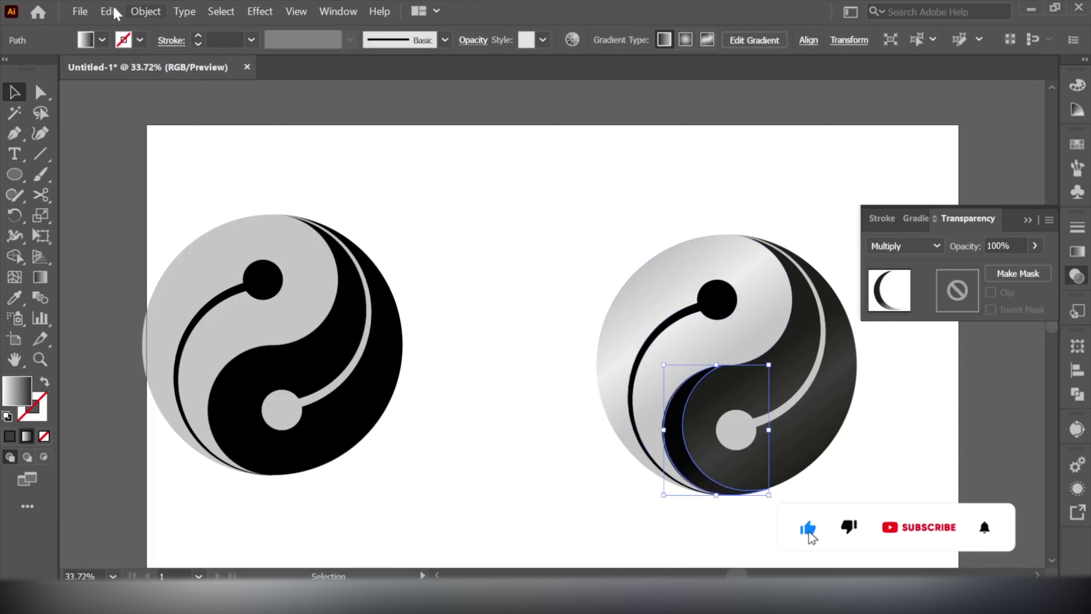
{"action": "left_click", "coordinate": [110, 11]}
{"action": "left_click", "coordinate": [129, 88]}
{"action": "left_click", "coordinate": [109, 11]}
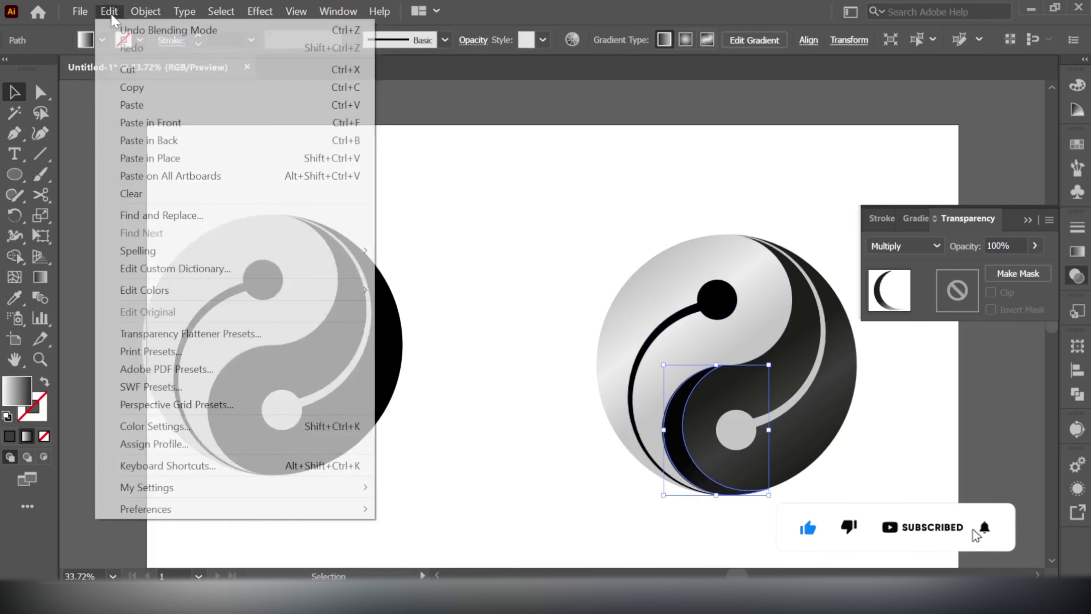
{"action": "left_click", "coordinate": [169, 159]}
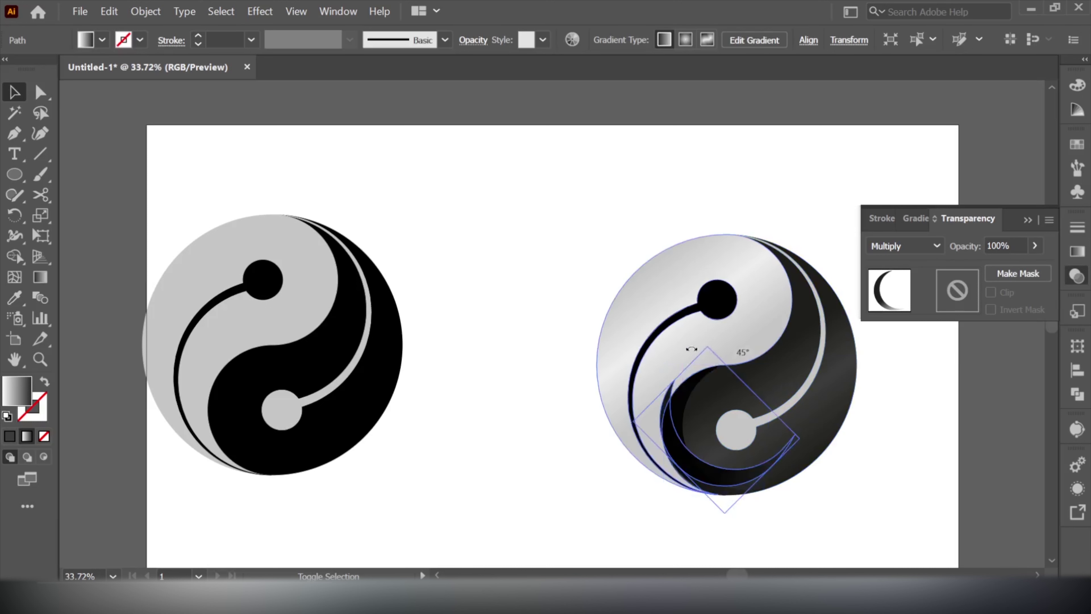
{"action": "left_click_drag", "start_coordinate": [772, 362], "coordinate": [609, 487]}
{"action": "left_click_drag", "start_coordinate": [734, 426], "coordinate": [780, 275]}
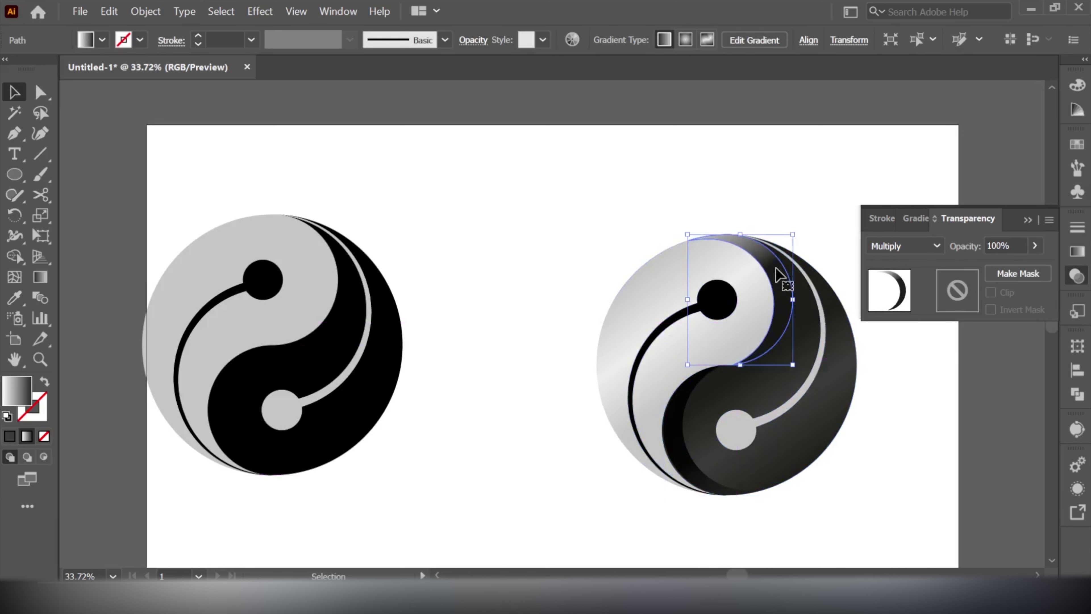
Step: Readjust the upper crescent's gradient toward its right edge with the Gradient tool
{"action": "key", "text": "g"}
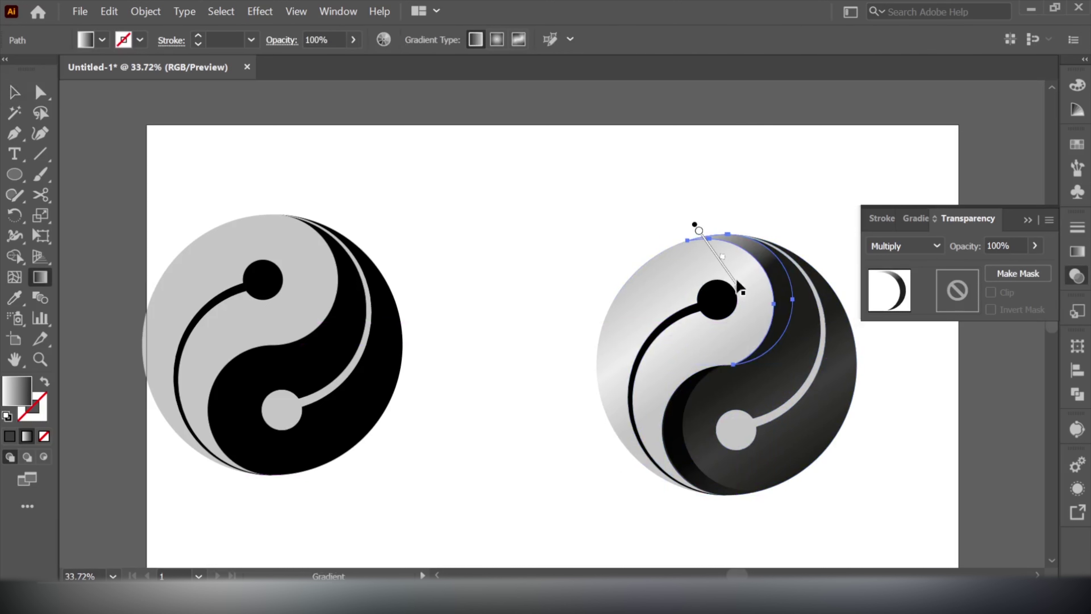
{"action": "left_click_drag", "start_coordinate": [752, 279], "coordinate": [795, 267]}
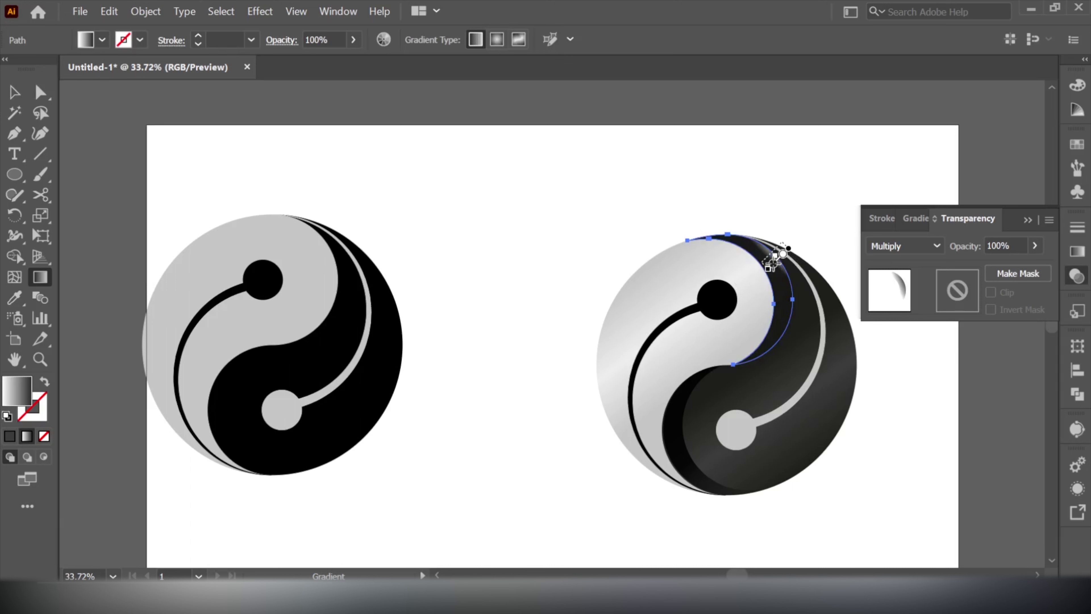
{"action": "left_click_drag", "start_coordinate": [736, 305], "coordinate": [794, 268]}
{"action": "key", "text": "v"}
{"action": "left_click", "coordinate": [334, 155]}
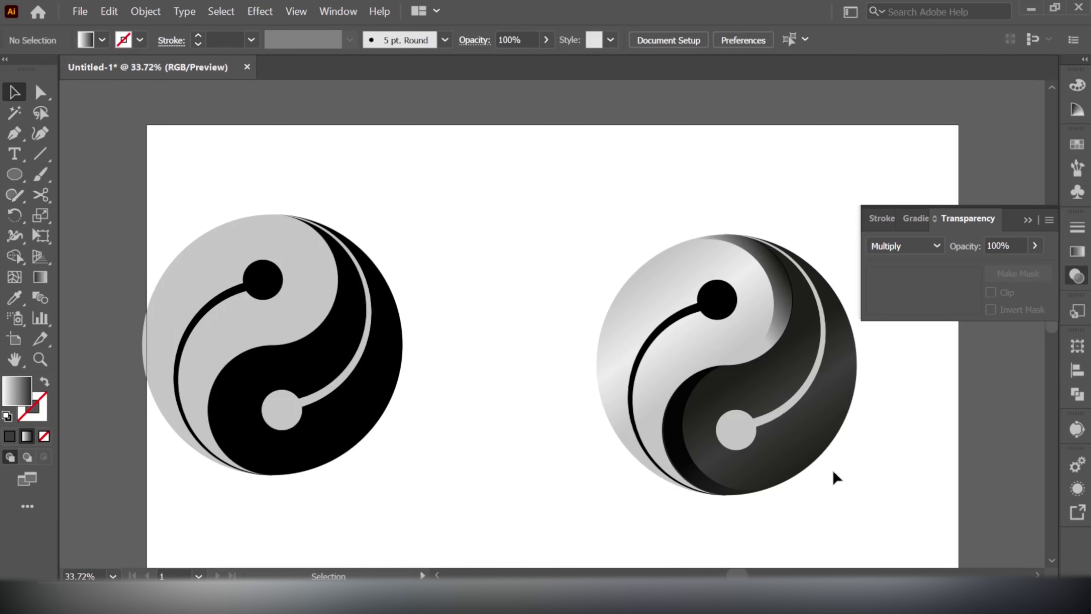
Step: Move the whole right yin-yang up and to the left
{"action": "left_click_drag", "start_coordinate": [599, 309], "coordinate": [906, 492]}
{"action": "left_click_drag", "start_coordinate": [730, 370], "coordinate": [626, 311]}
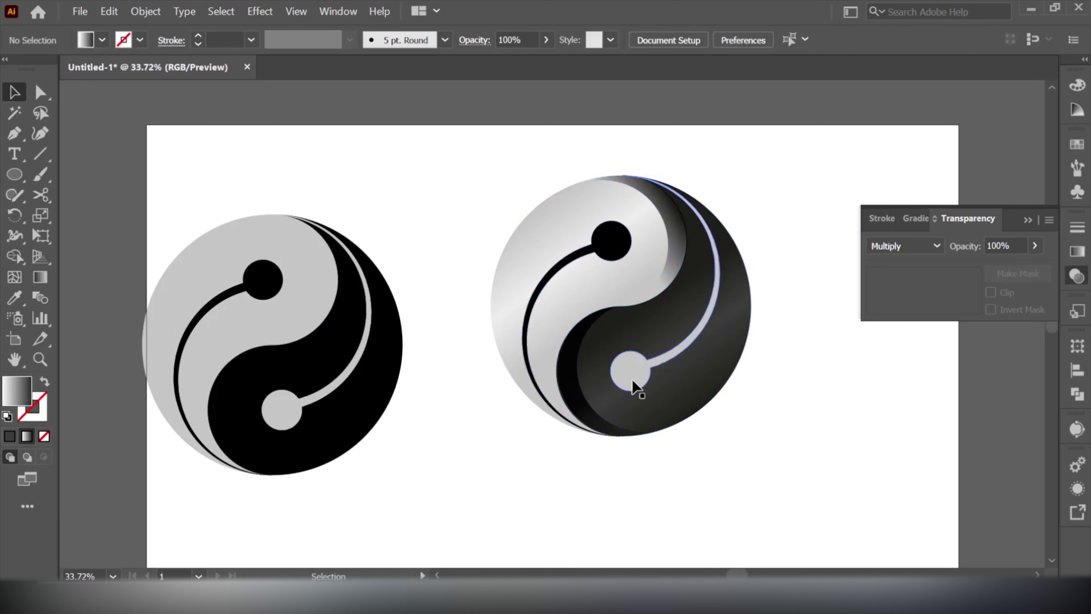
{"action": "left_click", "coordinate": [623, 370]}
{"action": "left_click", "coordinate": [14, 297]}
Step: Eyedropper the neighbouring crescents' gradients onto the light and dark stroke-and-dot paths
{"action": "left_click", "coordinate": [529, 244]}
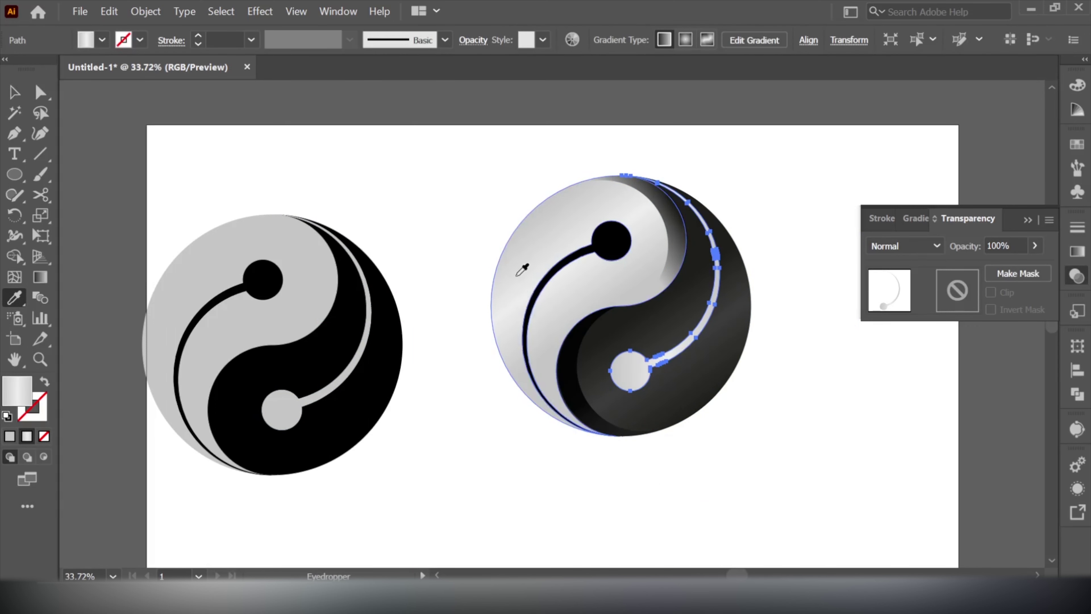
{"action": "left_click", "coordinate": [15, 92]}
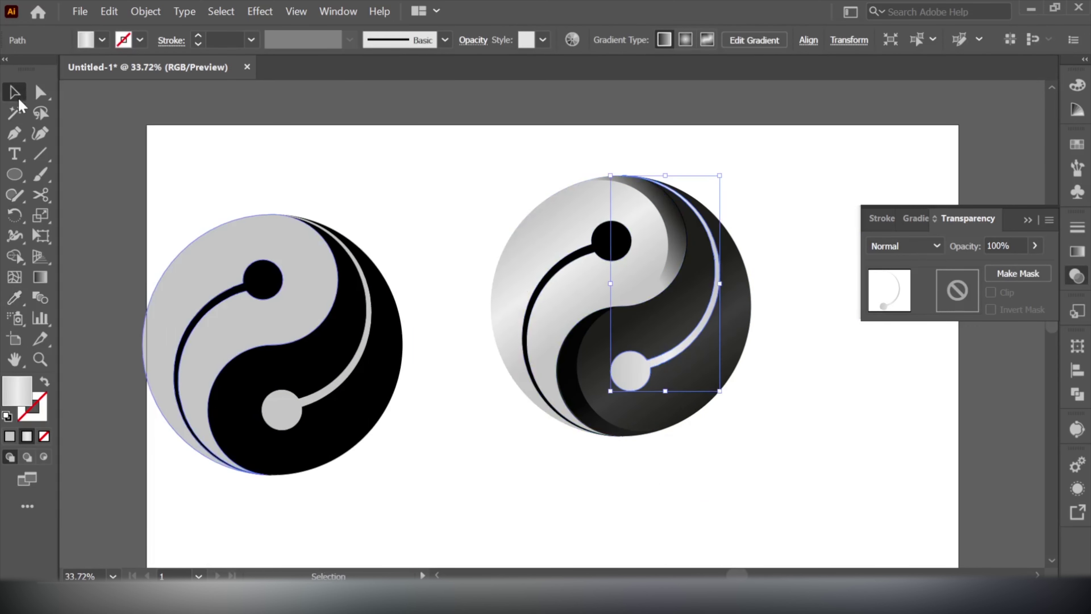
{"action": "left_click", "coordinate": [625, 243]}
{"action": "left_click", "coordinate": [14, 297]}
{"action": "left_click", "coordinate": [638, 322]}
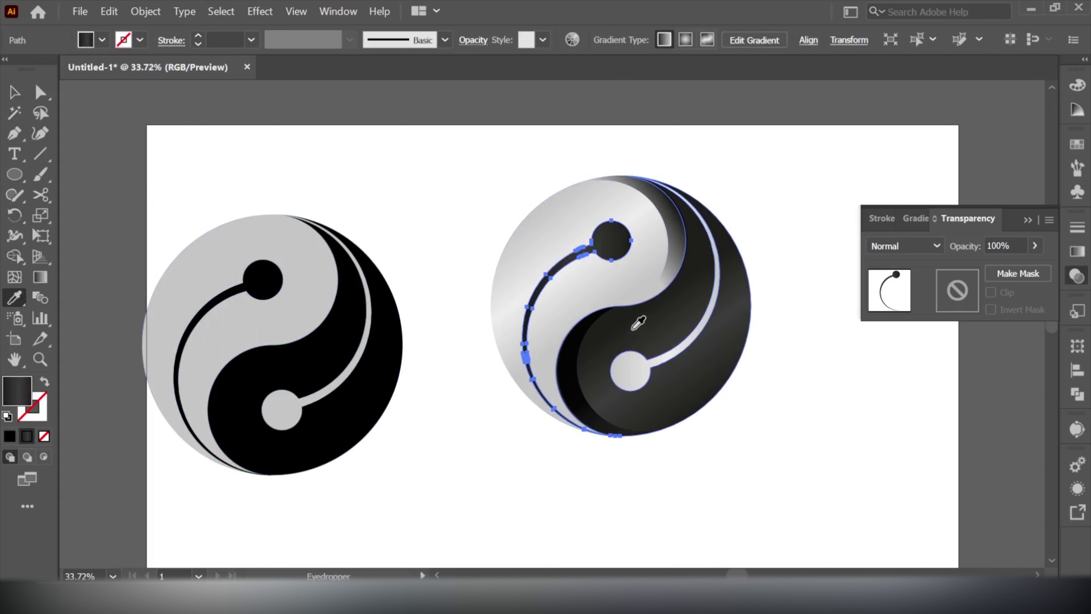
{"action": "left_click", "coordinate": [15, 92]}
{"action": "left_click", "coordinate": [413, 338]}
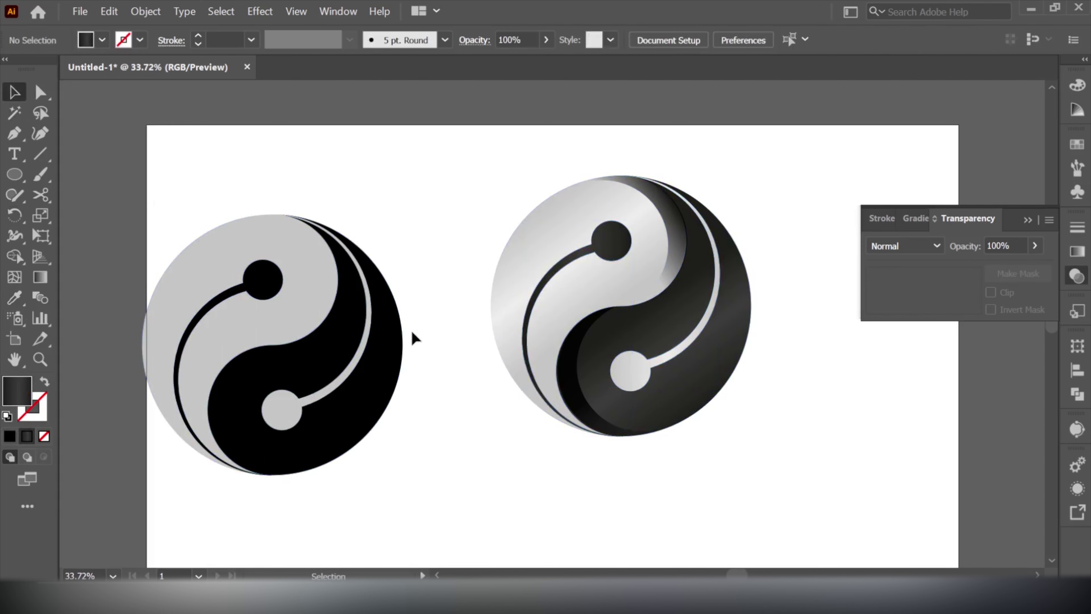
{"action": "left_click", "coordinate": [578, 291]}
{"action": "left_click", "coordinate": [145, 11]}
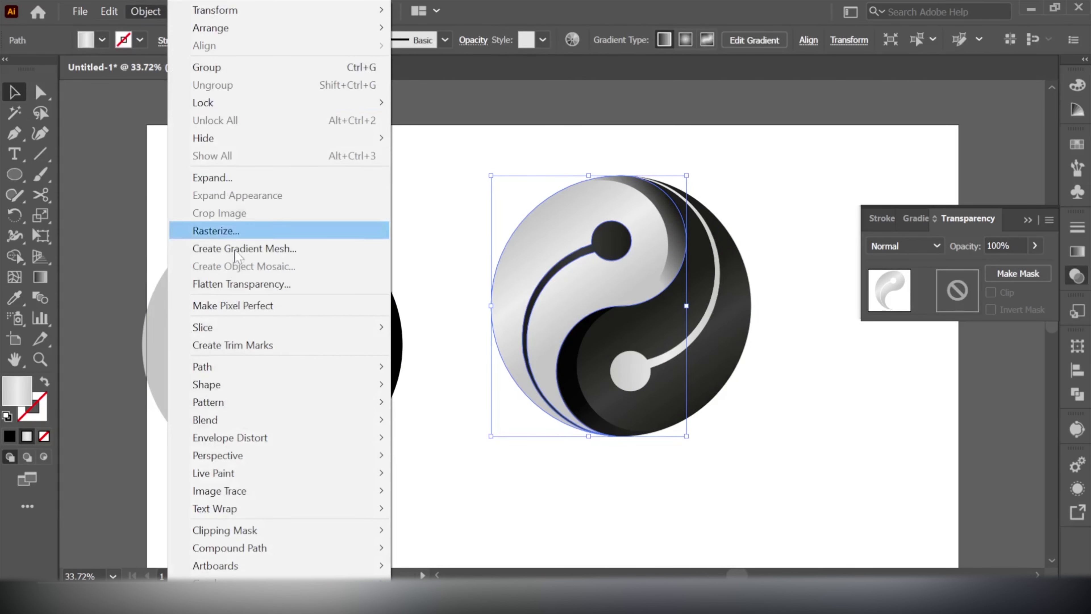
Step: Adjust the light half's colour balance to Red 53, Green 38, Blue -35 for a pale yellow
{"action": "key", "text": "Left"}
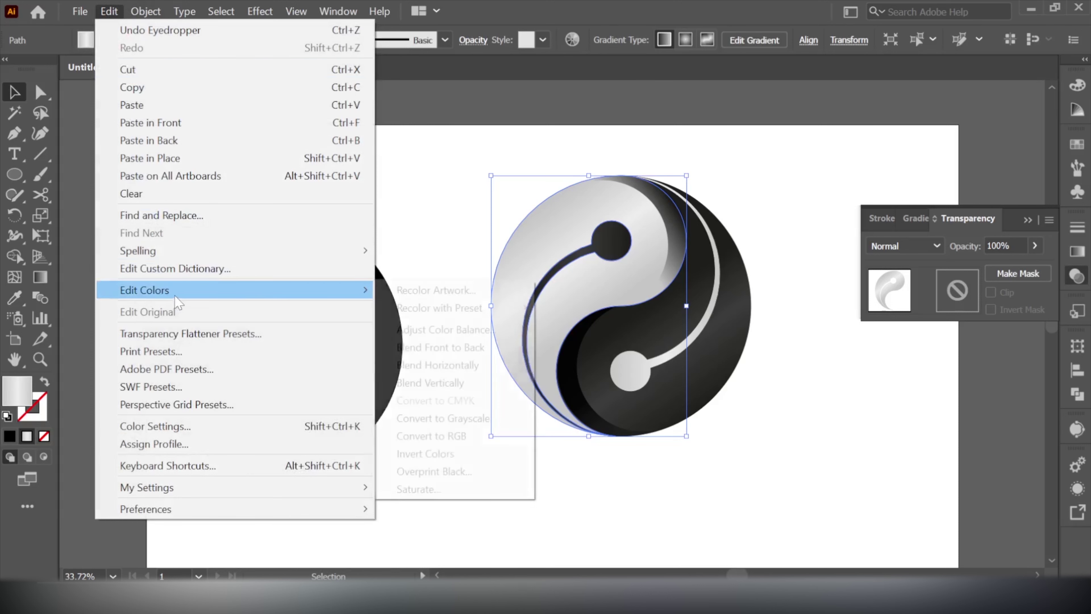
{"action": "left_click", "coordinate": [425, 330]}
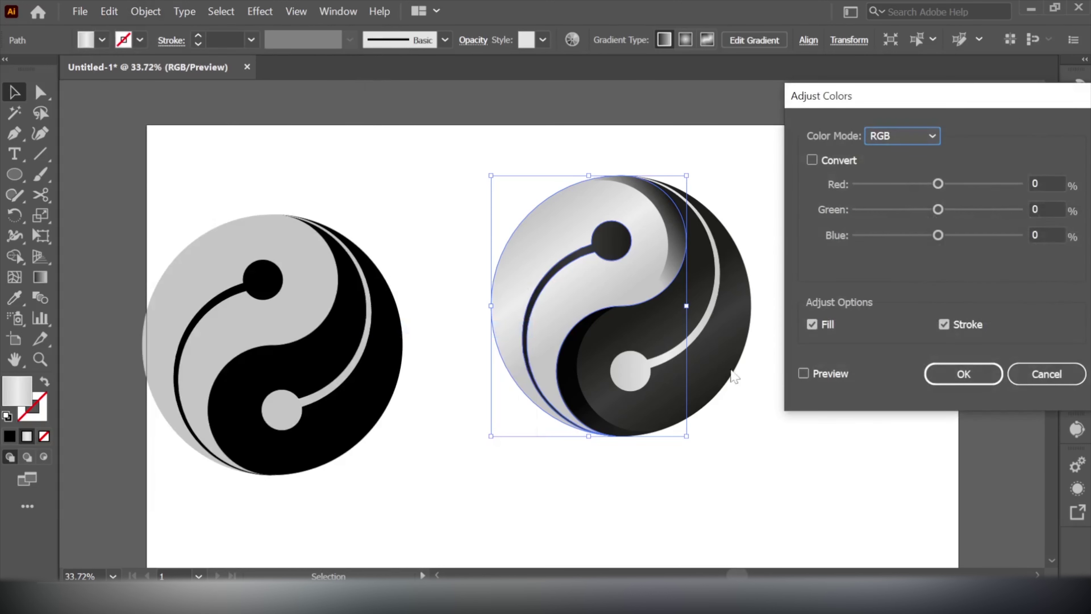
{"action": "left_click", "coordinate": [803, 374]}
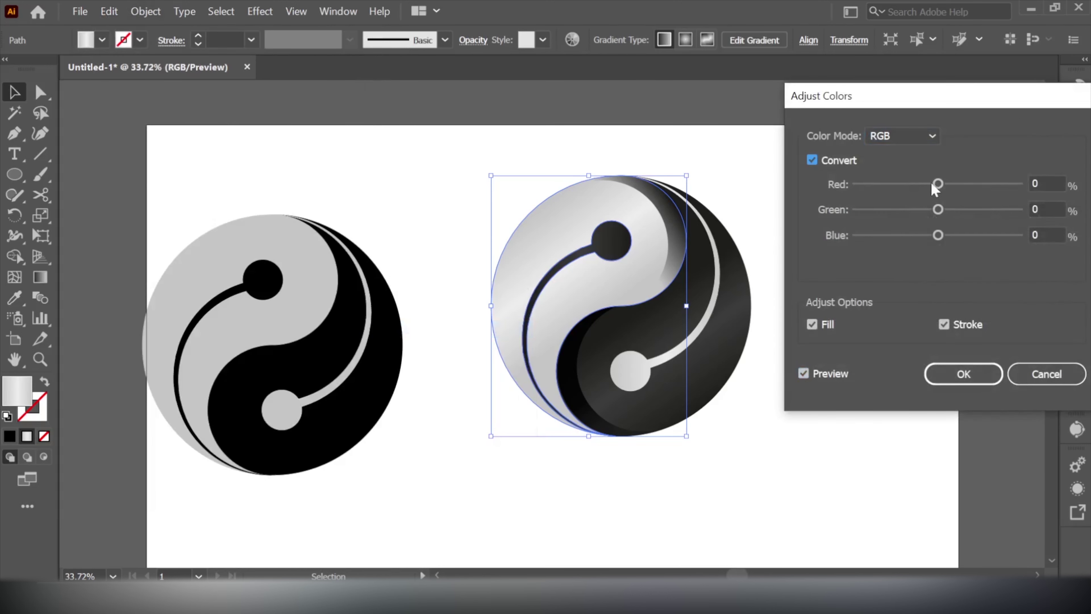
{"action": "mouse_move", "coordinate": [938, 187]}
{"action": "left_mouse_down"}
{"action": "mouse_move", "coordinate": [963, 188]}
{"action": "mouse_move", "coordinate": [975, 210]}
{"action": "mouse_move", "coordinate": [910, 237]}
{"action": "mouse_move", "coordinate": [928, 242]}
{"action": "left_mouse_up"}
{"action": "left_click", "coordinate": [964, 378]}
{"action": "left_click", "coordinate": [835, 427]}
{"action": "left_click", "coordinate": [712, 382]}
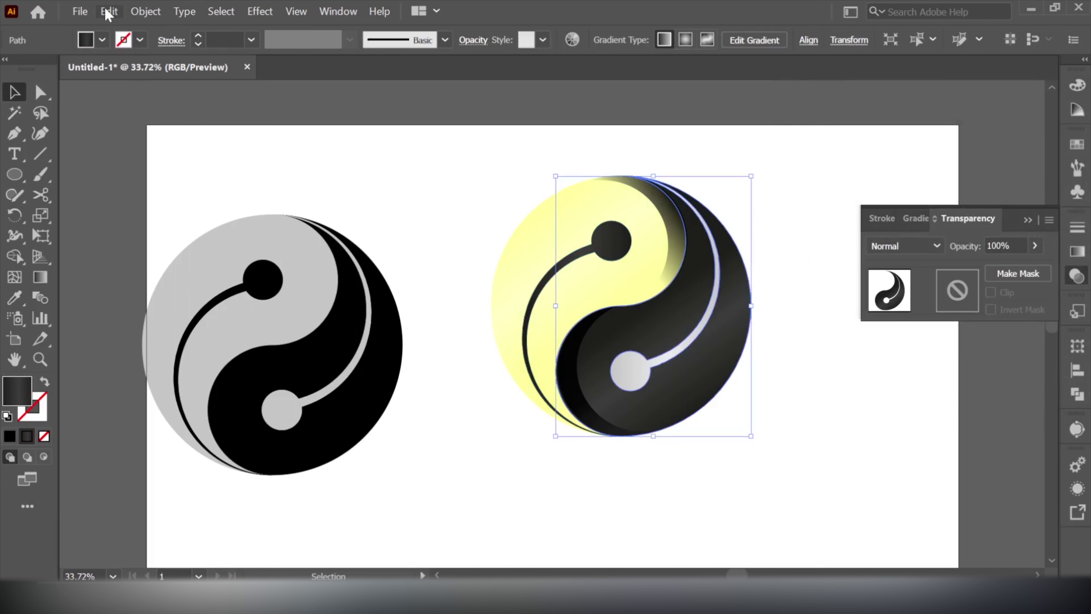
Step: Set the dark half's colour balance, with Convert on, to Red 46, Green -43, Blue 60
{"action": "left_click", "coordinate": [109, 12]}
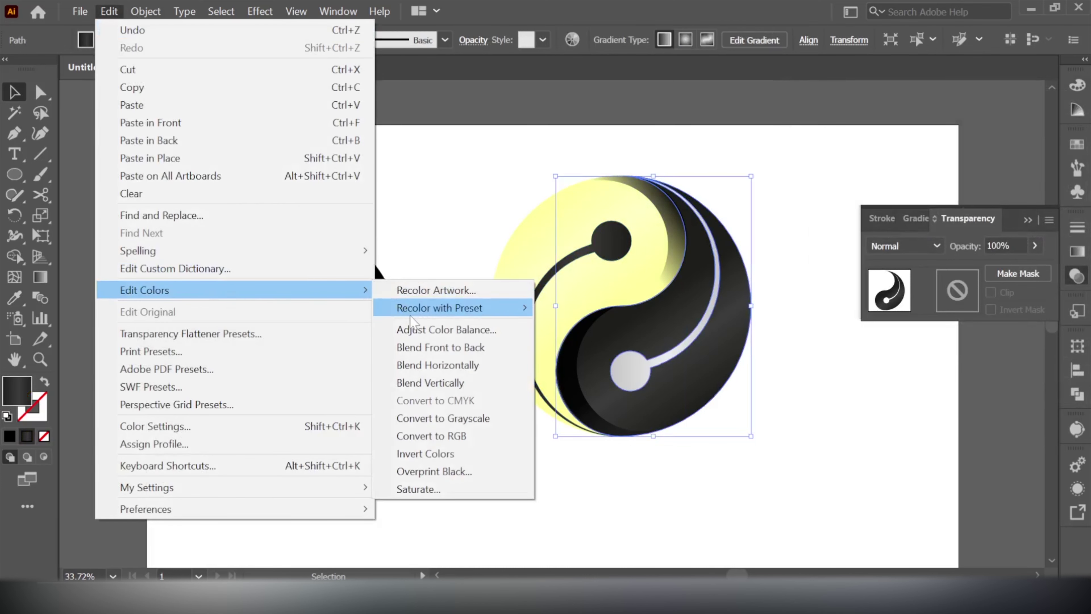
{"action": "left_click", "coordinate": [413, 329]}
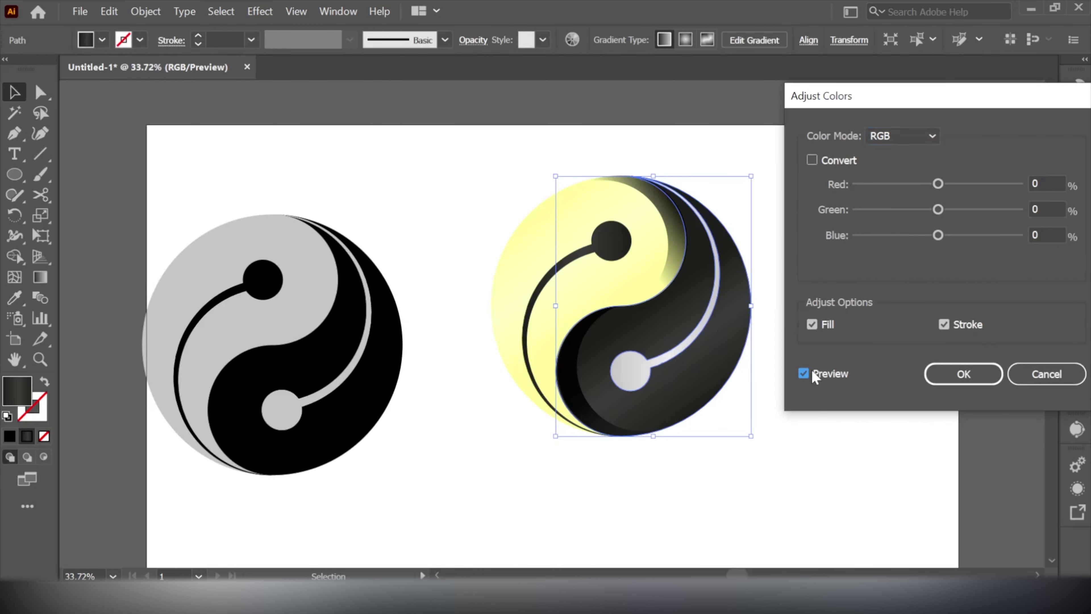
{"action": "left_click", "coordinate": [816, 162]}
{"action": "left_click_drag", "start_coordinate": [938, 184], "coordinate": [975, 184]}
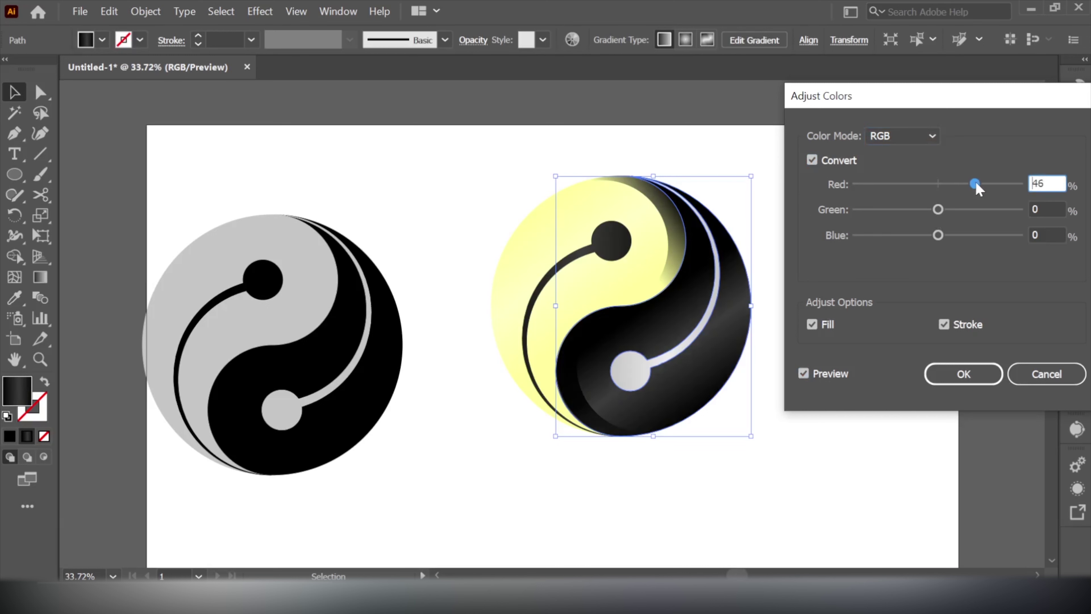
{"action": "left_click_drag", "start_coordinate": [938, 235], "coordinate": [987, 235]}
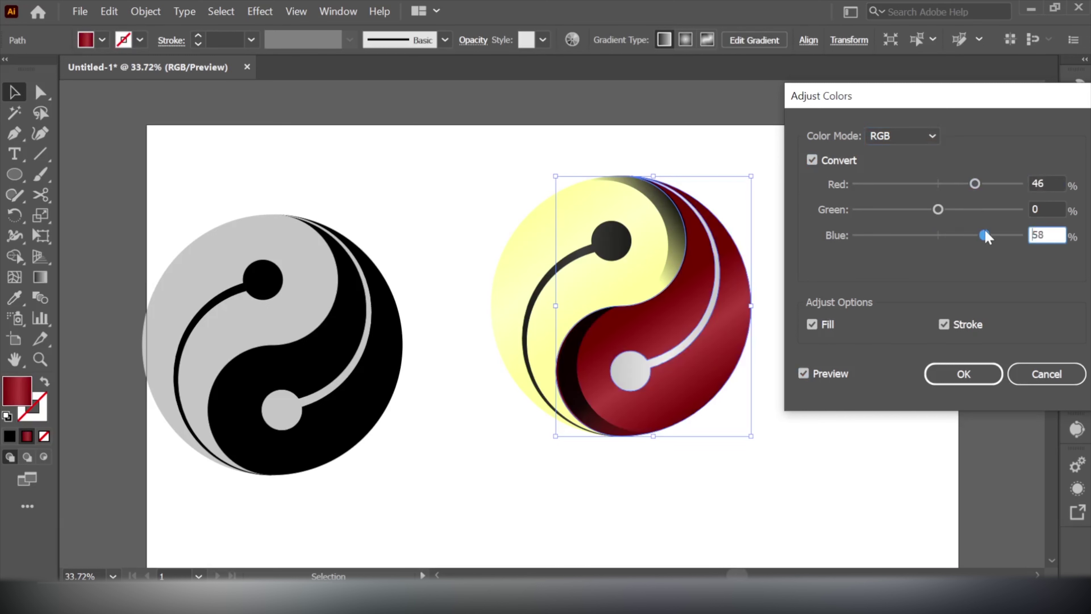
{"action": "mouse_move", "coordinate": [938, 209]}
{"action": "left_mouse_down"}
{"action": "mouse_move", "coordinate": [967, 210]}
{"action": "mouse_move", "coordinate": [919, 210]}
{"action": "left_mouse_up"}
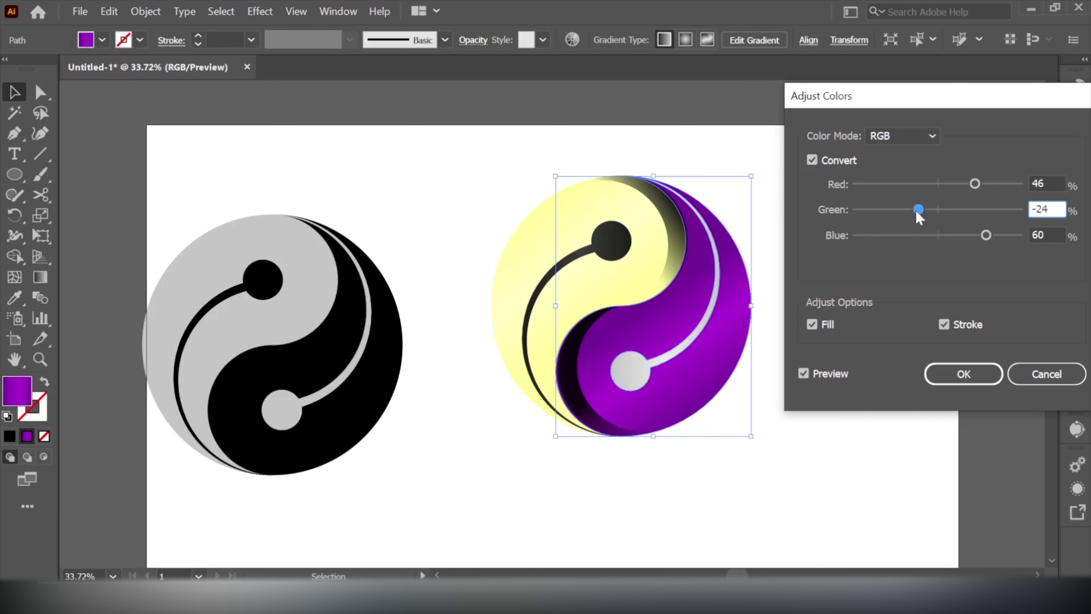
{"action": "left_click", "coordinate": [964, 374]}
{"action": "left_click", "coordinate": [678, 454]}
{"action": "scroll", "coordinate": [581, 419], "scroll_direction": "up", "scroll_amount": 3}
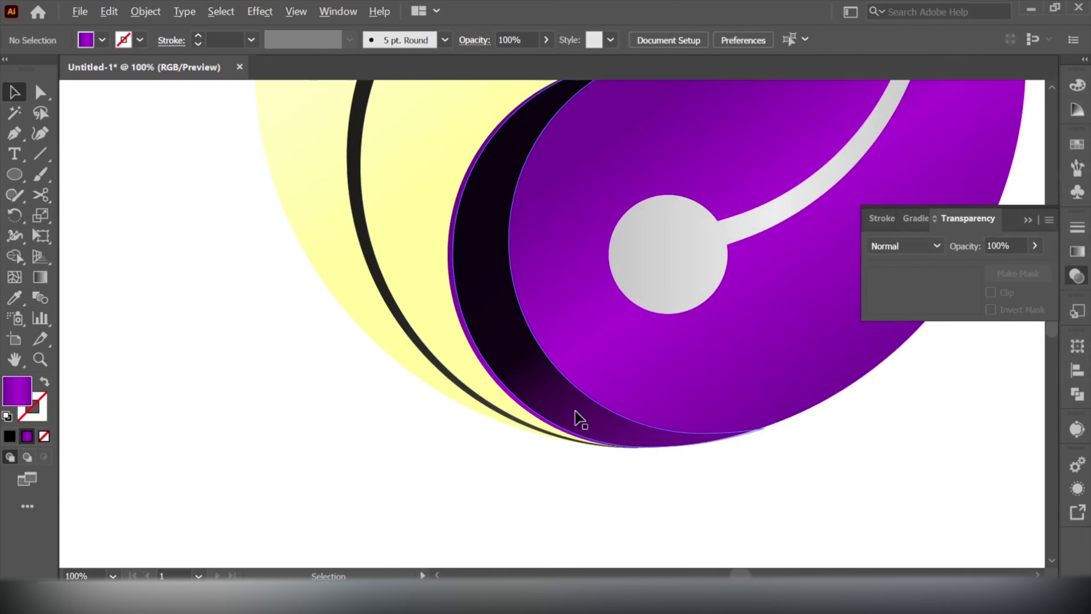
Step: Nudge the purple shape and the dark edge shading slightly left to sit flush with the S-curve
{"action": "scroll", "coordinate": [512, 361], "scroll_direction": "up", "scroll_amount": 2}
{"action": "left_click_drag", "start_coordinate": [503, 355], "coordinate": [493, 351]}
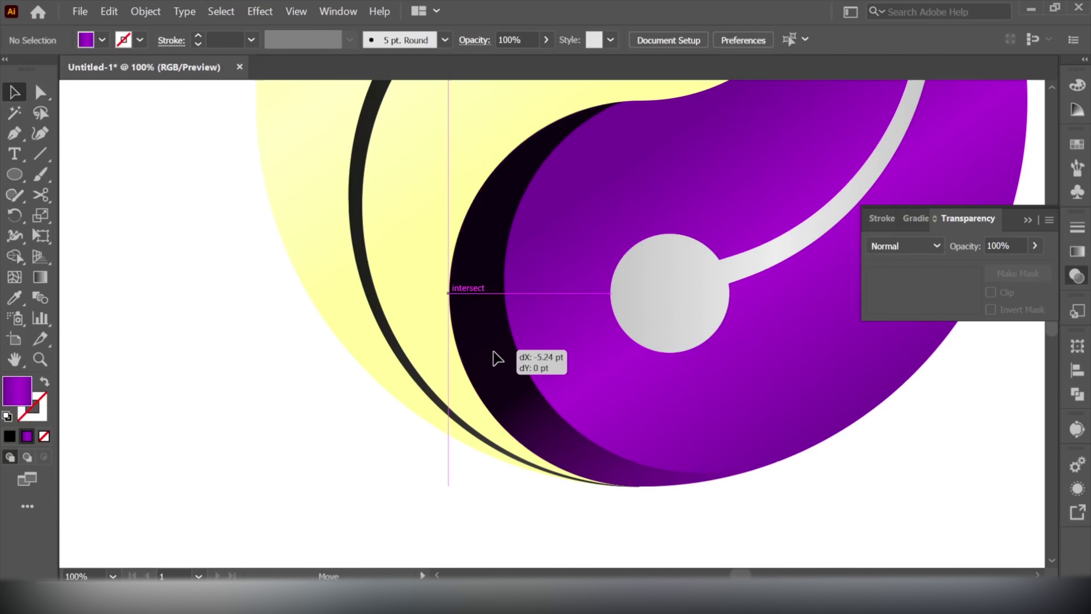
{"action": "left_click", "coordinate": [781, 494]}
{"action": "scroll", "coordinate": [782, 480], "scroll_direction": "down", "scroll_amount": 2}
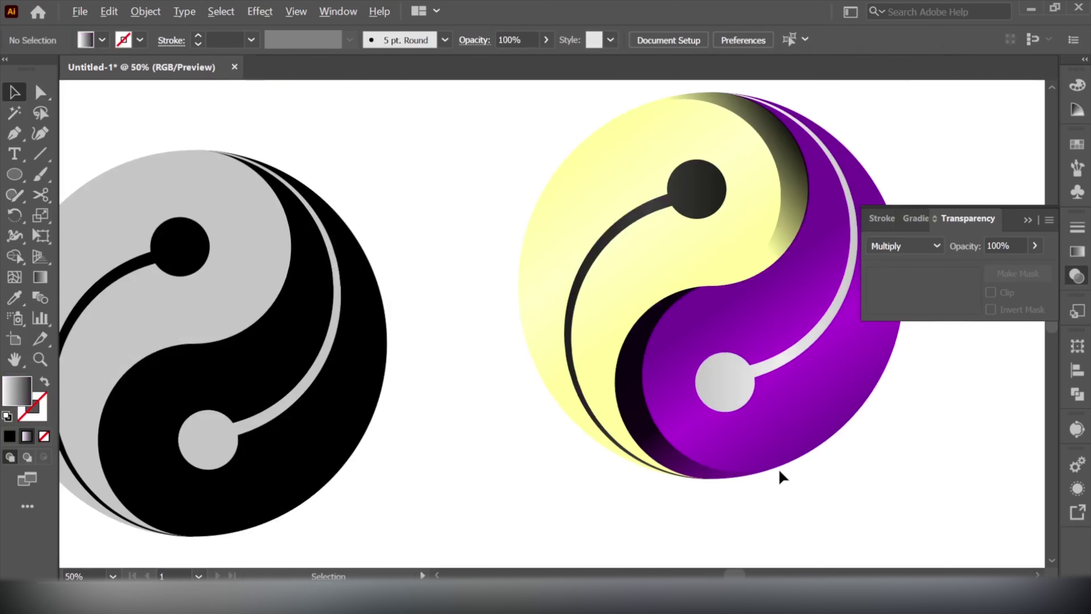
{"action": "scroll", "coordinate": [780, 335], "scroll_direction": "up", "scroll_amount": 2}
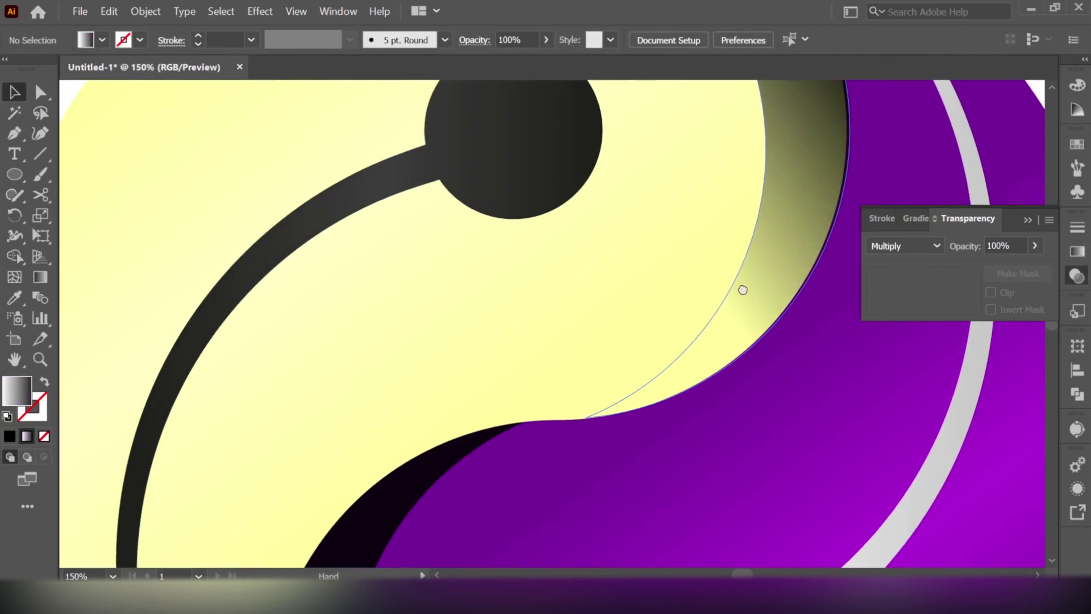
{"action": "scroll", "coordinate": [753, 265], "scroll_direction": "up", "scroll_amount": 1}
{"action": "left_click_drag", "start_coordinate": [772, 262], "coordinate": [769, 262]}
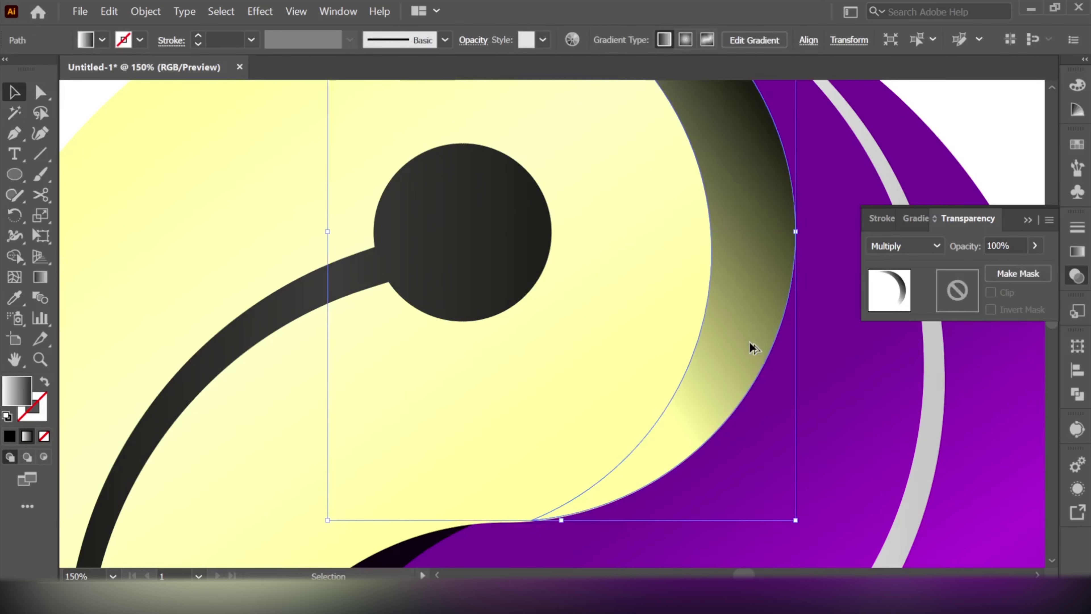
{"action": "scroll", "coordinate": [750, 346], "scroll_direction": "down", "scroll_amount": 3}
{"action": "left_click", "coordinate": [902, 414]}
{"action": "scroll", "coordinate": [821, 415], "scroll_direction": "down", "scroll_amount": 3}
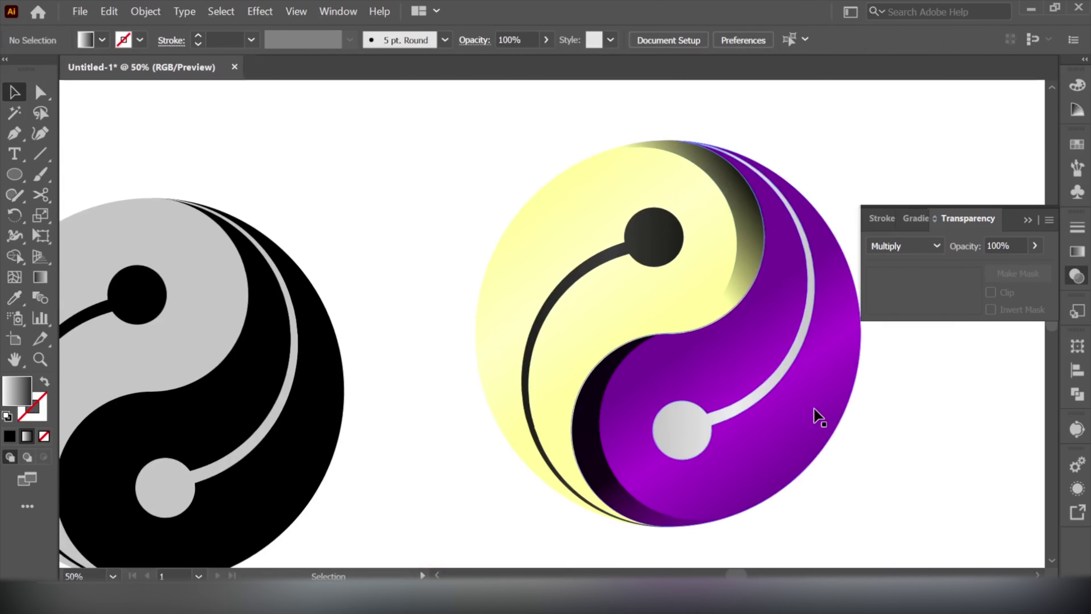
{"action": "scroll", "coordinate": [802, 409], "scroll_direction": "right", "scroll_amount": 3}
{"action": "left_click", "coordinate": [635, 403]}
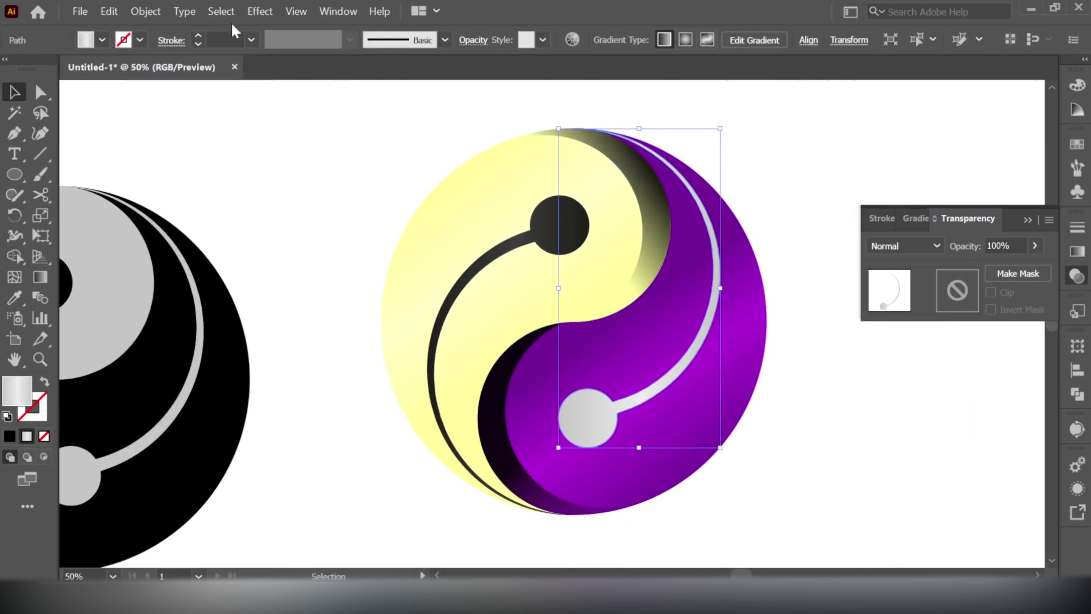
Step: Add a drop shadow to the light dot-and-curve shape, adjusting its X offset and opacity
{"action": "left_click", "coordinate": [260, 11]}
{"action": "mouse_move", "coordinate": [278, 232]}
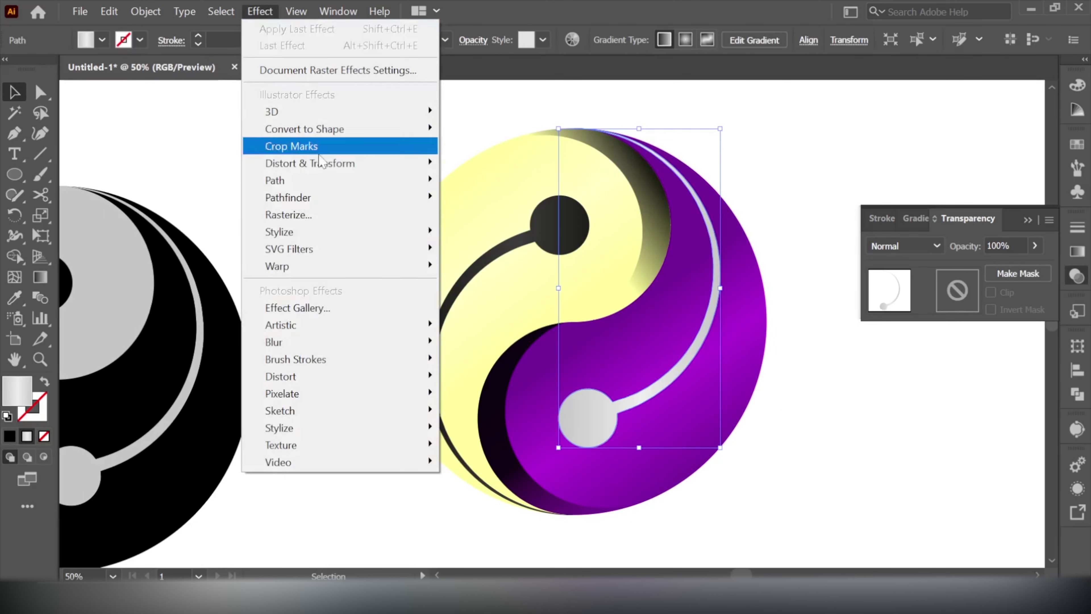
{"action": "left_click", "coordinate": [495, 233]}
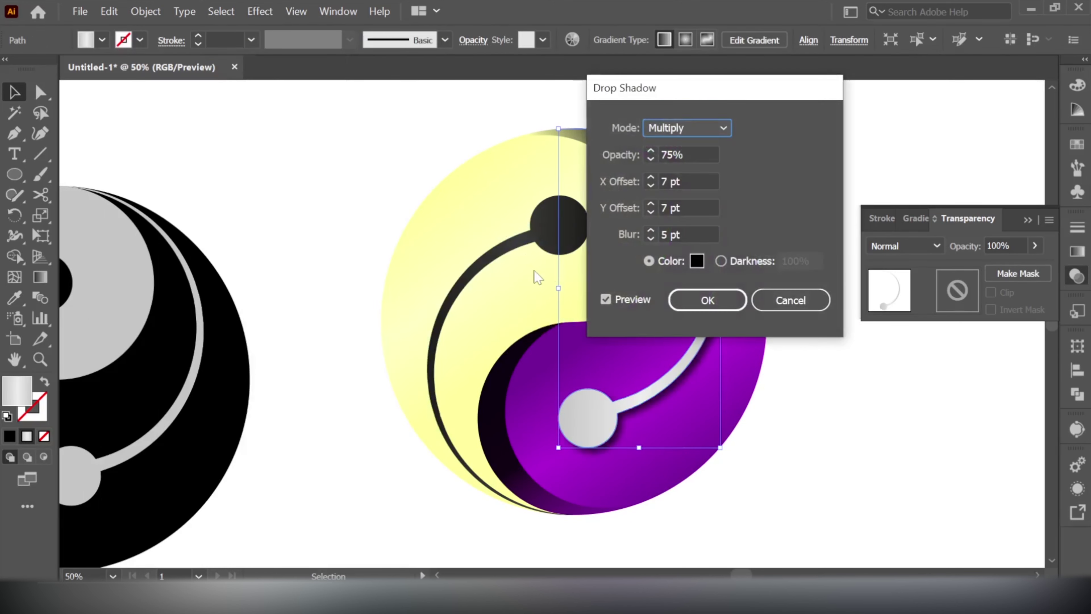
{"action": "left_click_drag", "start_coordinate": [752, 100], "coordinate": [907, 110]}
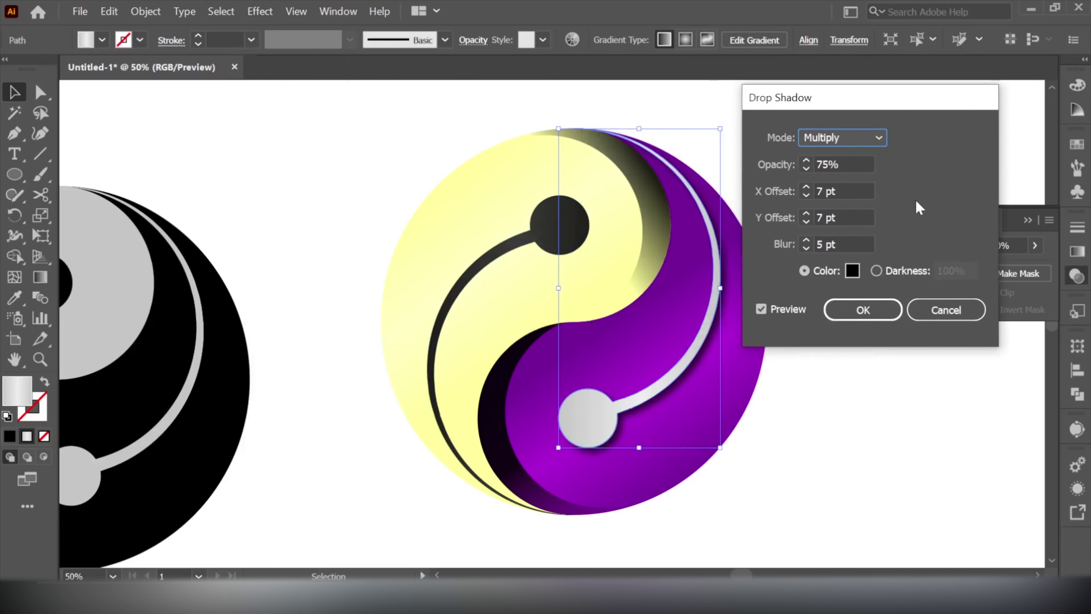
{"action": "left_click", "coordinate": [823, 192]}
{"action": "key", "text": "Down"}
{"action": "key", "text": "Down"}
{"action": "key", "text": "Down"}
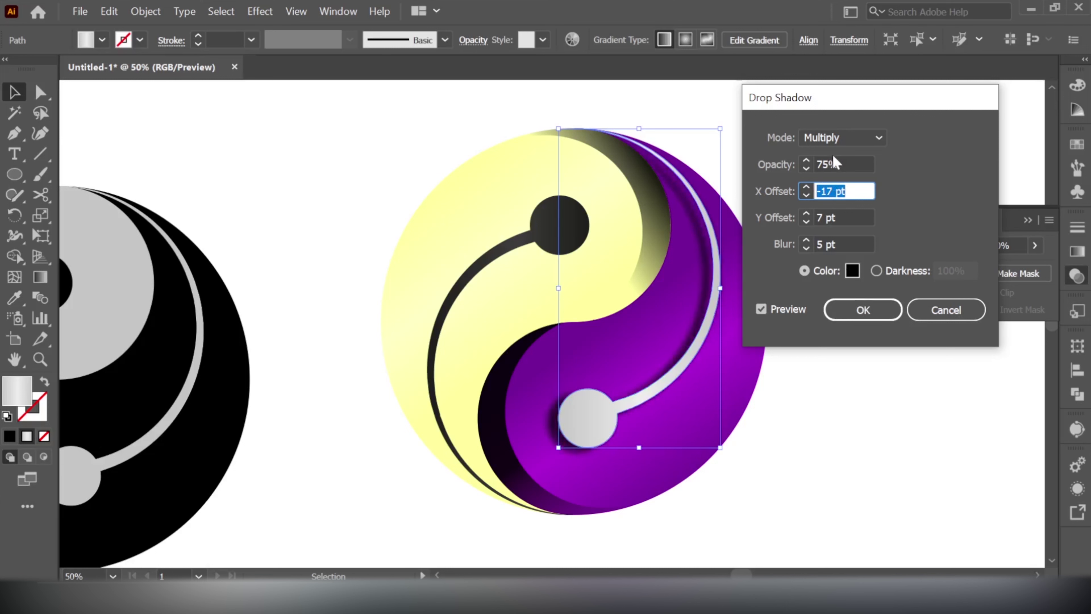
{"action": "left_click", "coordinate": [838, 164]}
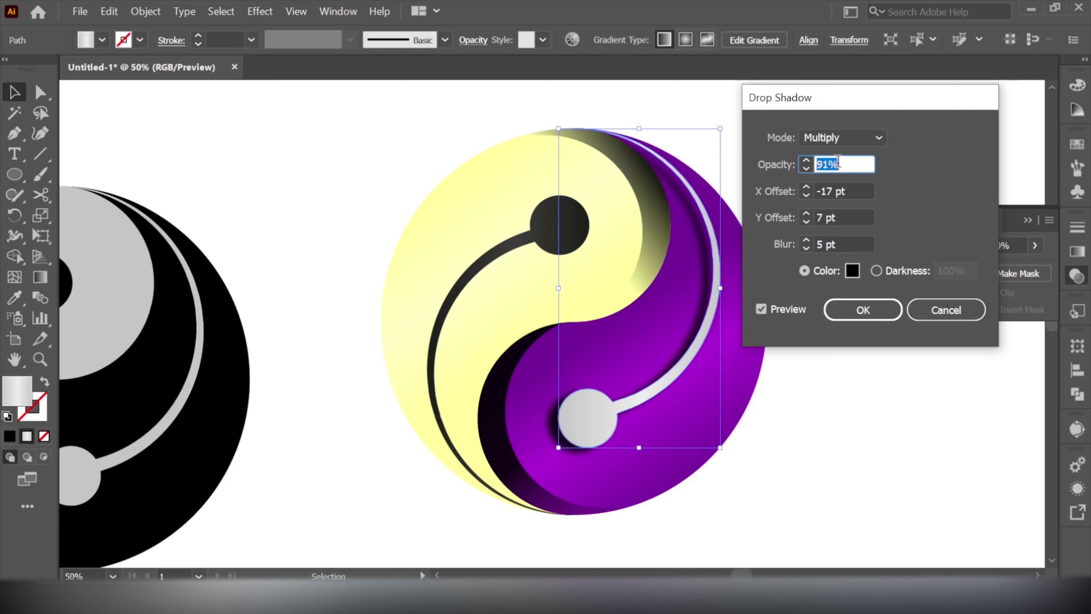
{"action": "left_click", "coordinate": [863, 310]}
Step: Add a drop shadow to the dark dot-and-curve shape, shifting its X offset rightward
{"action": "left_click", "coordinate": [567, 228]}
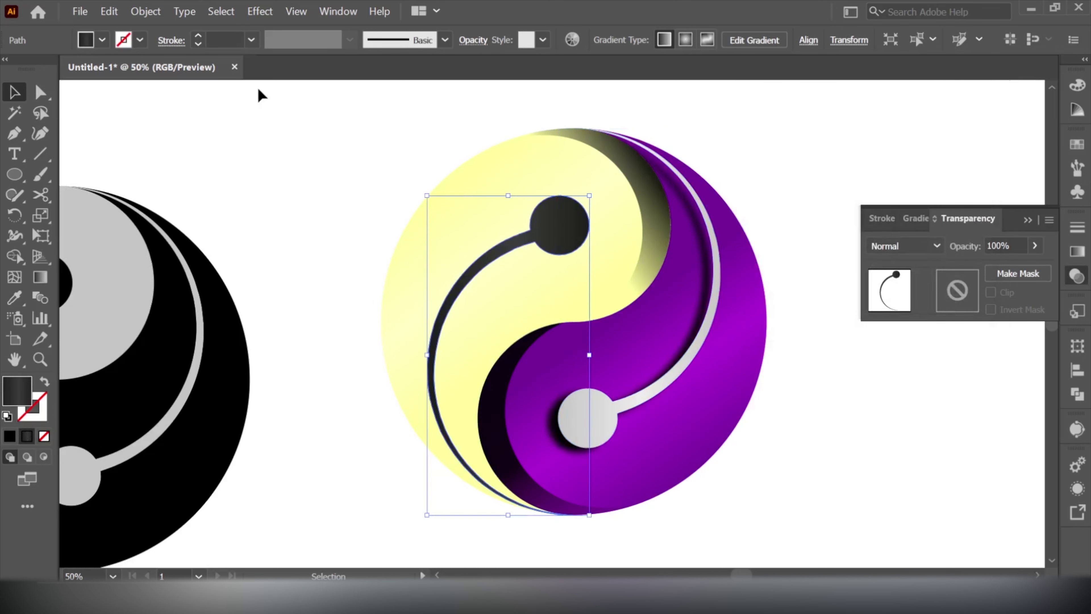
{"action": "left_click", "coordinate": [259, 12]}
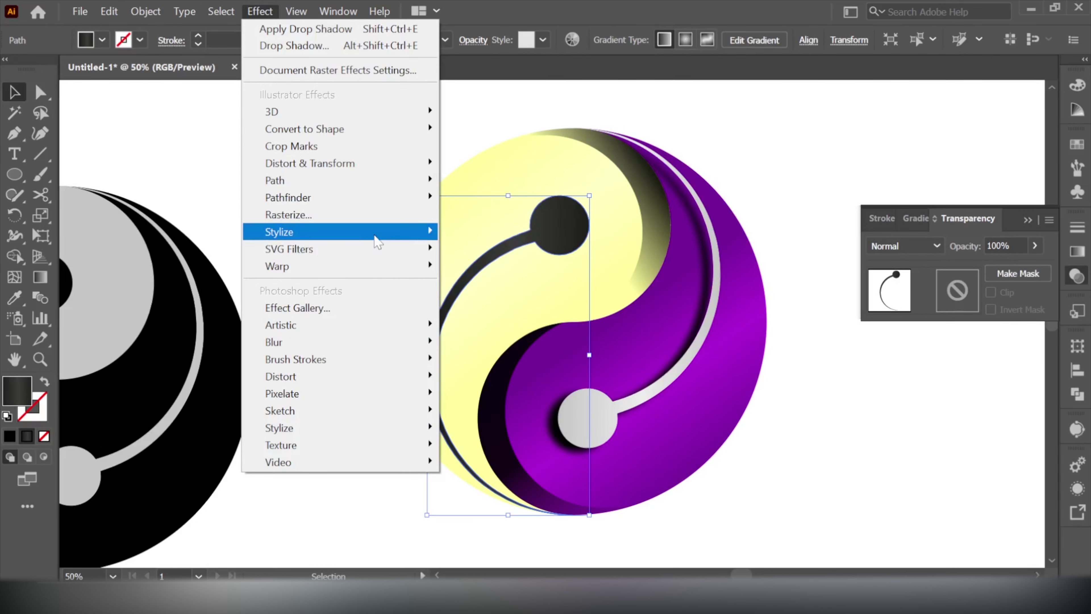
{"action": "mouse_move", "coordinate": [339, 232]}
{"action": "left_click", "coordinate": [495, 234]}
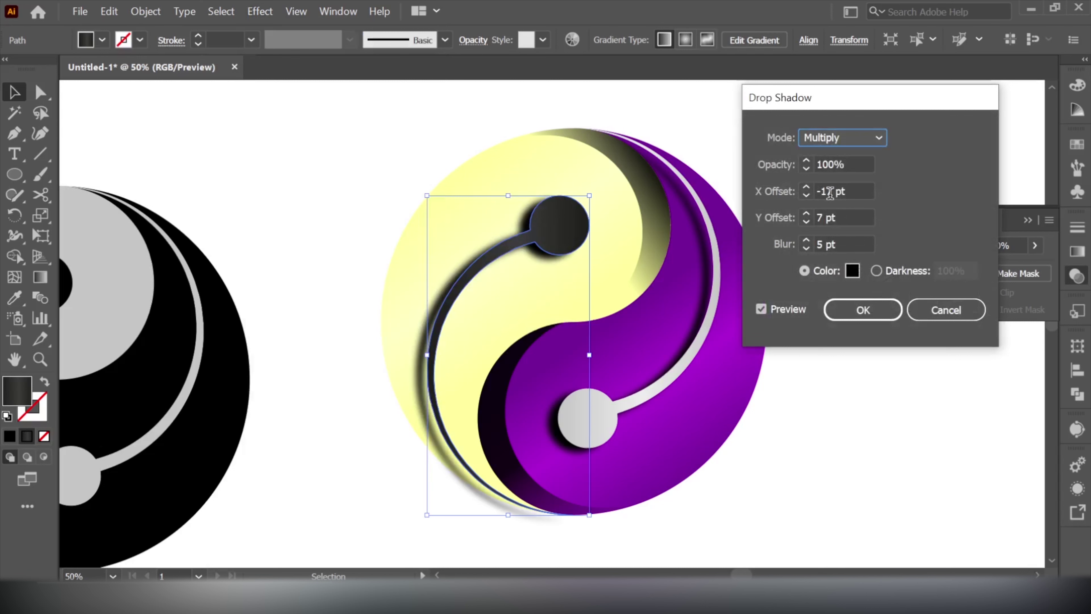
{"action": "left_click", "coordinate": [830, 192]}
{"action": "key", "text": "Up"}
{"action": "key", "text": "Up"}
{"action": "key", "text": "Up"}
{"action": "key", "text": "Up"}
{"action": "key", "text": "Up"}
{"action": "key", "text": "Up"}
{"action": "key", "text": "Up"}
{"action": "key", "text": "Up"}
{"action": "key", "text": "Up"}
{"action": "key", "text": "Up"}
{"action": "key", "text": "Up"}
{"action": "key", "text": "Up"}
{"action": "key", "text": "Up"}
{"action": "key", "text": "Up"}
{"action": "key", "text": "Up"}
{"action": "key", "text": "Up"}
{"action": "key", "text": "Up"}
{"action": "key", "text": "Up"}
{"action": "key", "text": "Up"}
{"action": "key", "text": "Up"}
{"action": "key", "text": "Up"}
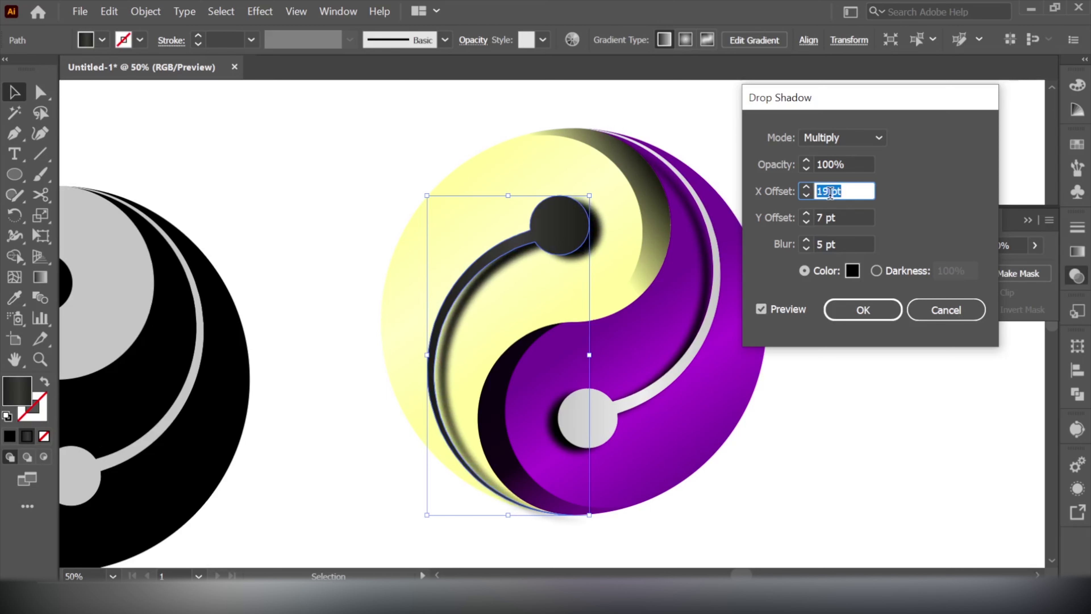
{"action": "left_click", "coordinate": [857, 311]}
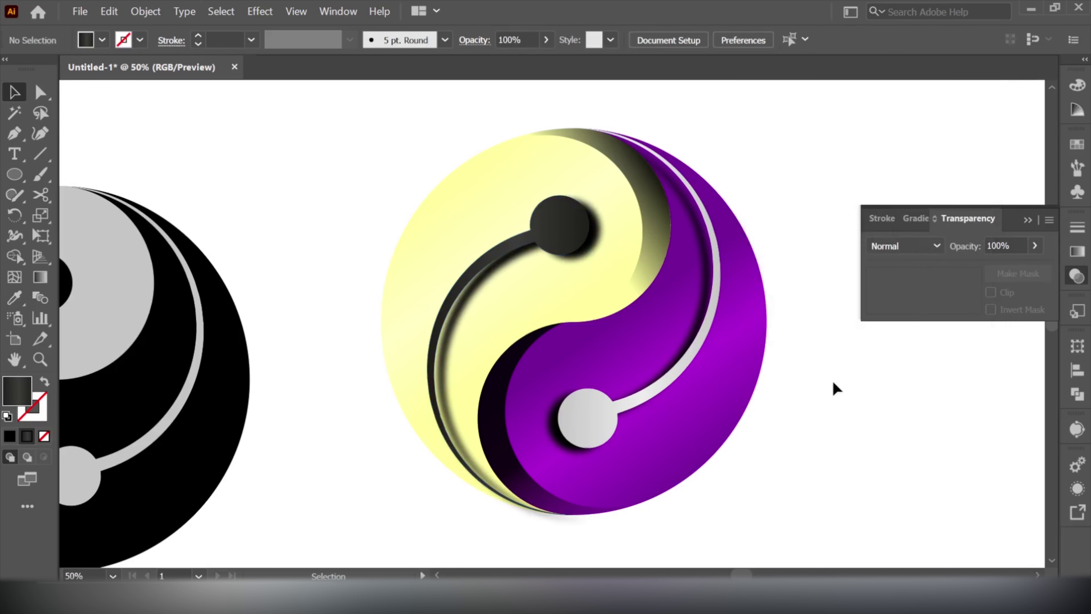
{"action": "scroll", "coordinate": [809, 363], "scroll_direction": "down", "scroll_amount": 1}
Step: Draw a thin flat dark grey ellipse below the coloured yin-yang
{"action": "scroll", "coordinate": [816, 397], "scroll_direction": "down", "scroll_amount": 2}
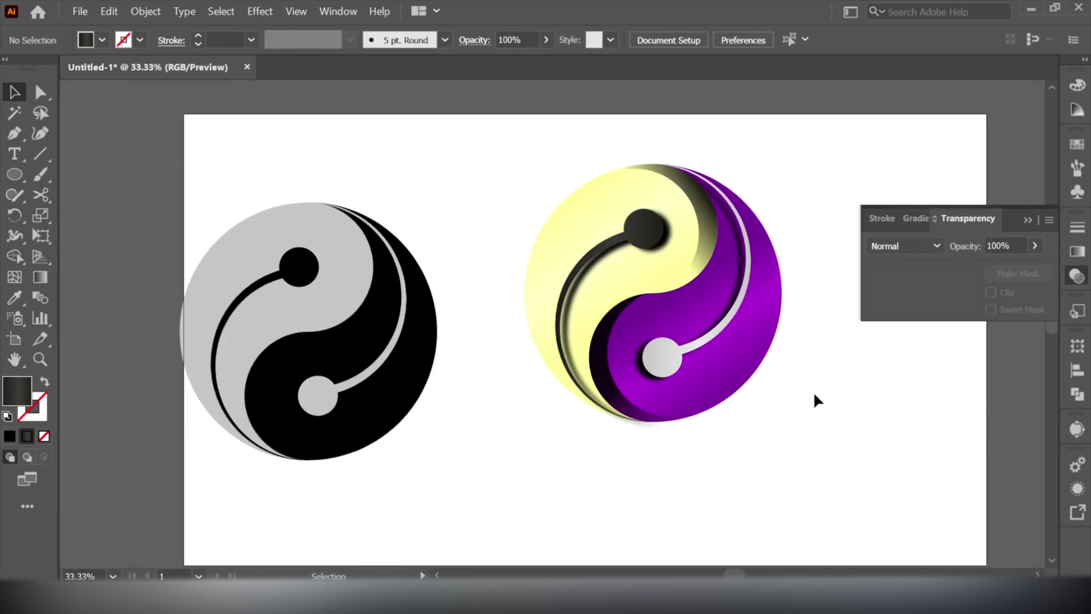
{"action": "scroll", "coordinate": [808, 400], "scroll_direction": "down", "scroll_amount": 1}
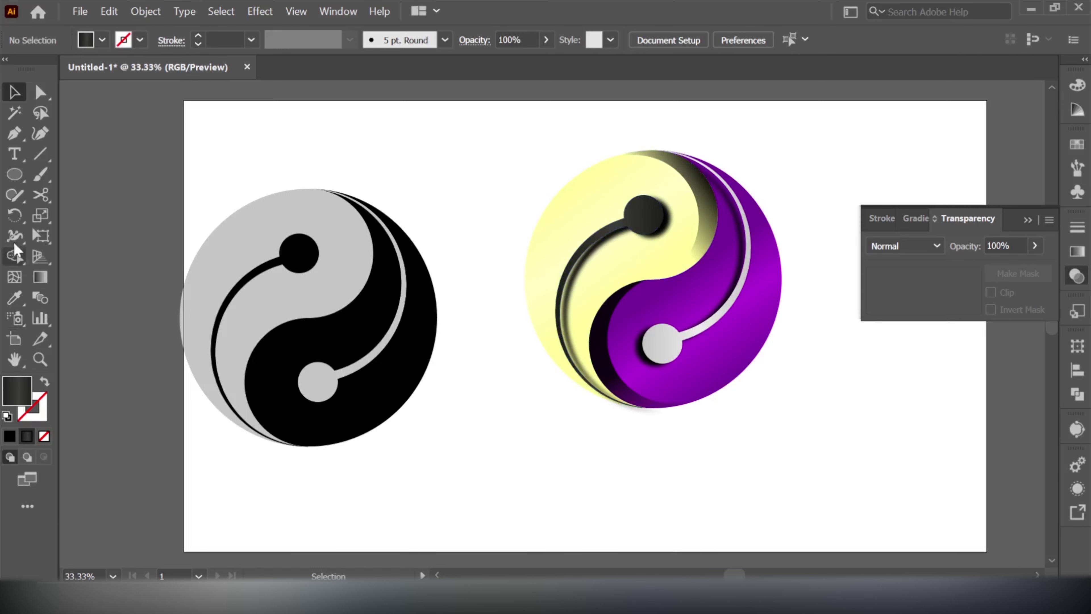
{"action": "left_click", "coordinate": [123, 38]}
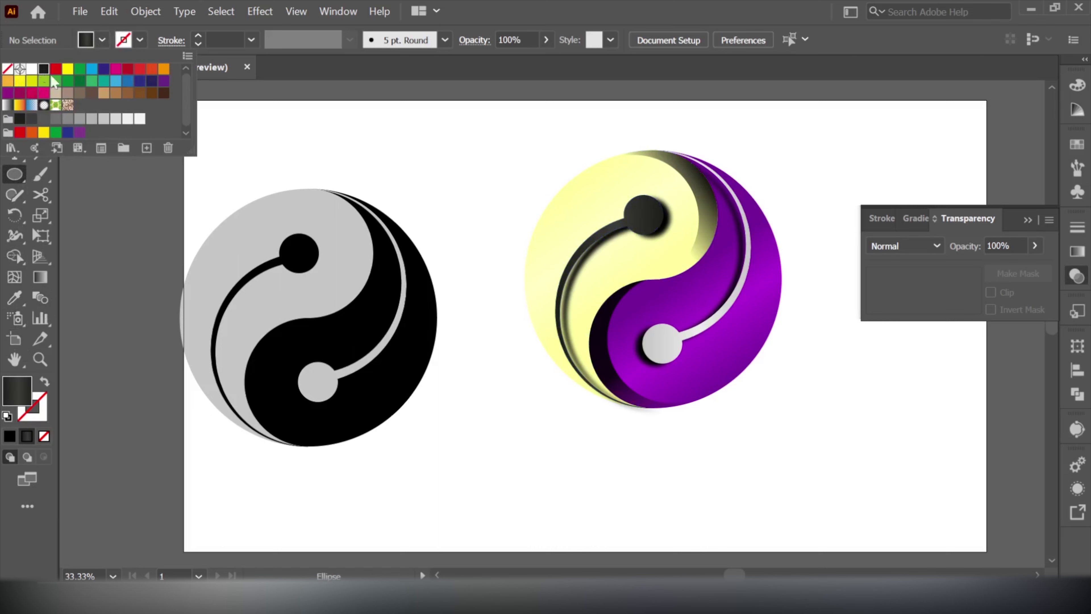
{"action": "left_click", "coordinate": [44, 76]}
{"action": "left_click_drag", "start_coordinate": [581, 429], "coordinate": [802, 446]}
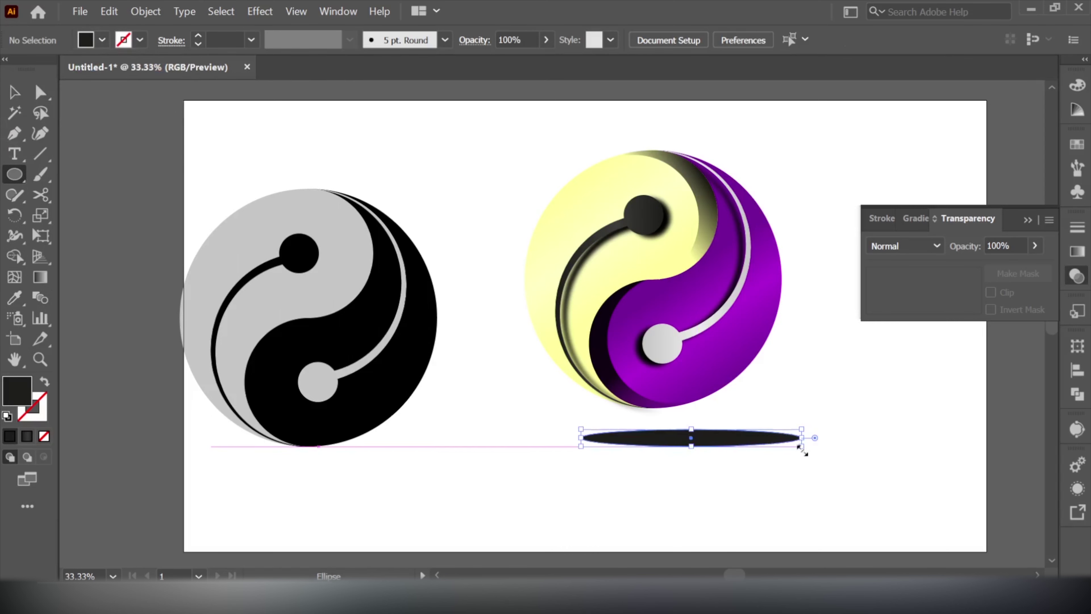
{"action": "key", "text": "v"}
Step: Move the ellipse under the yin-yang's base and send it behind the yin-yang
{"action": "left_click", "coordinate": [757, 352]}
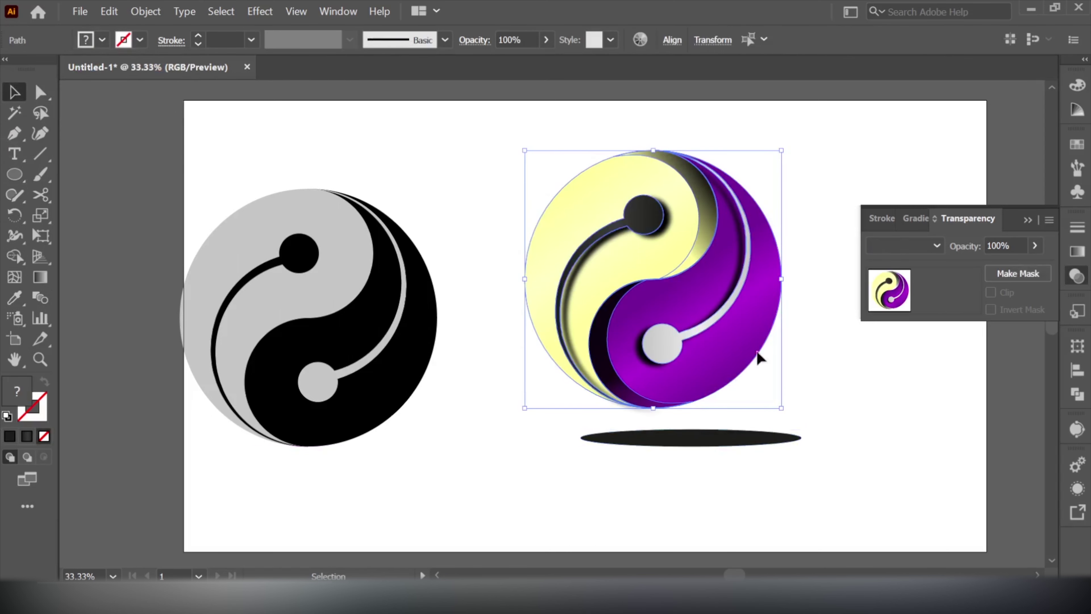
{"action": "right_click", "coordinate": [707, 331]}
{"action": "key", "text": "Escape"}
{"action": "left_click", "coordinate": [823, 446]}
{"action": "left_click_drag", "start_coordinate": [726, 451], "coordinate": [681, 429]}
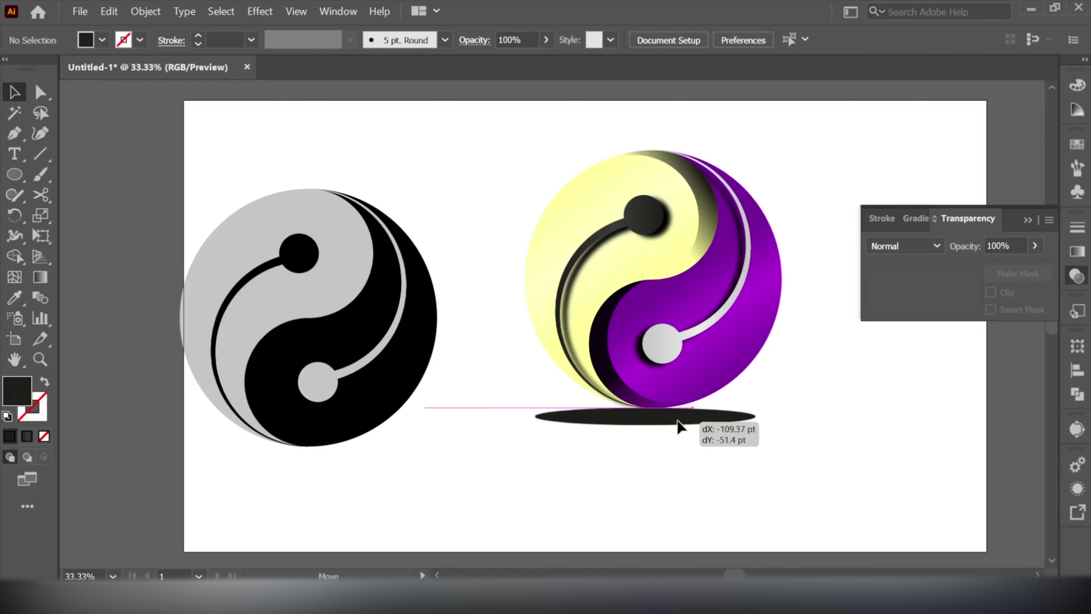
{"action": "right_click", "coordinate": [682, 429]}
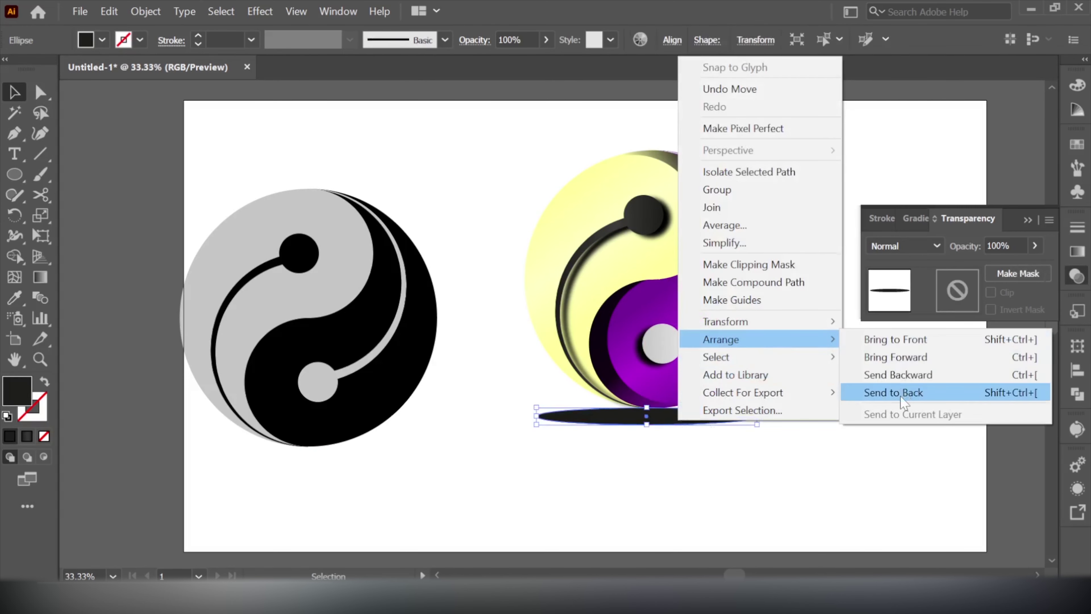
{"action": "left_click", "coordinate": [894, 392]}
Step: Feather the ellipse 23 pt into a soft ground shadow
{"action": "left_click", "coordinate": [260, 11]}
{"action": "mouse_move", "coordinate": [279, 232]}
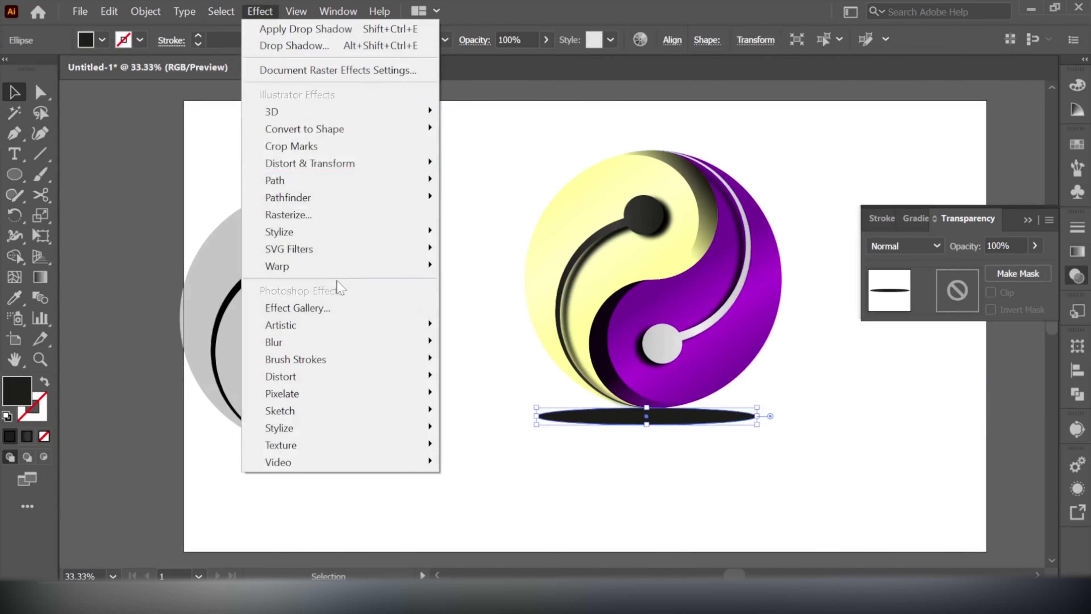
{"action": "left_click", "coordinate": [482, 250]}
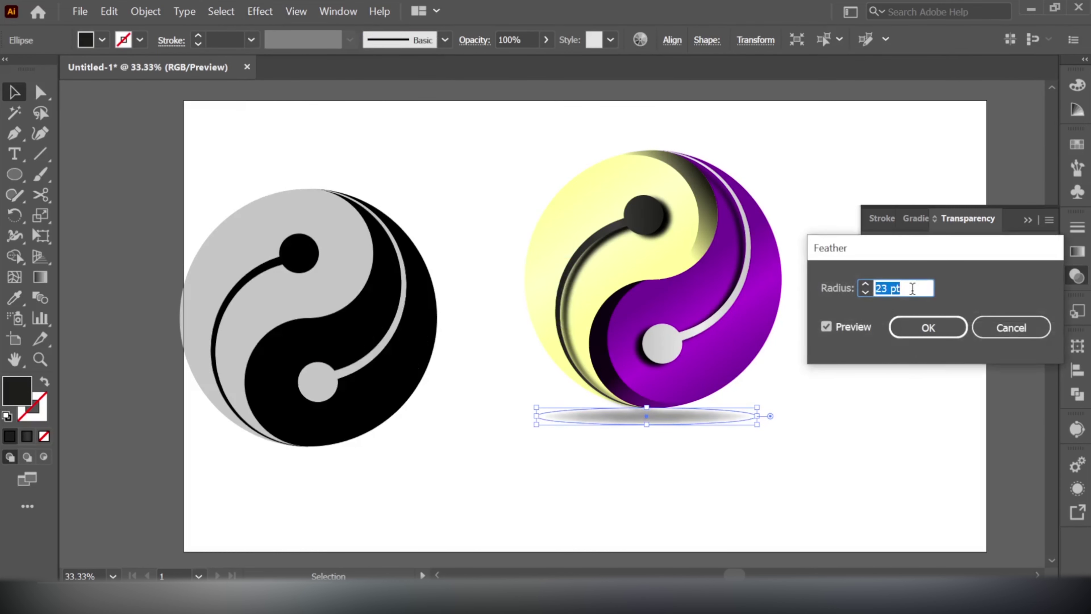
{"action": "left_click", "coordinate": [928, 327]}
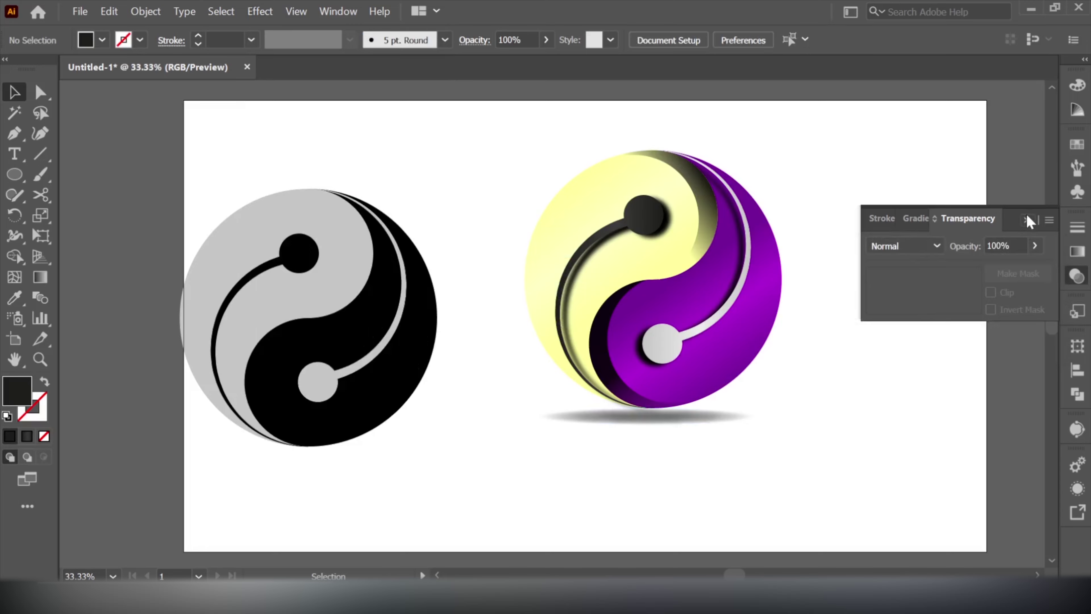
{"action": "left_click", "coordinate": [1027, 220]}
{"action": "left_click_drag", "start_coordinate": [794, 452], "coordinate": [511, 142]}
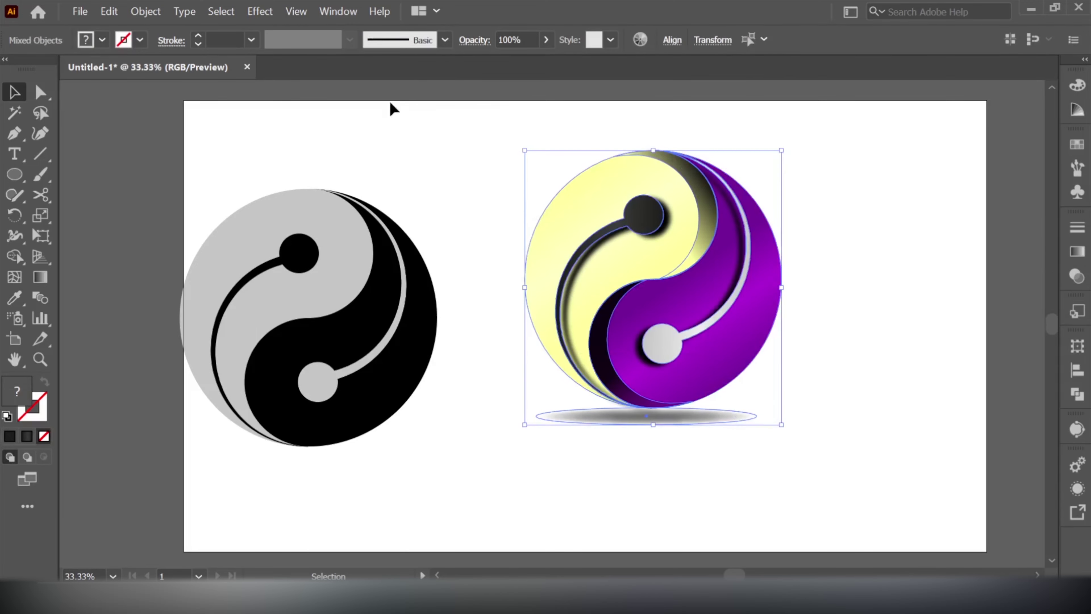
{"action": "left_click", "coordinate": [672, 40]}
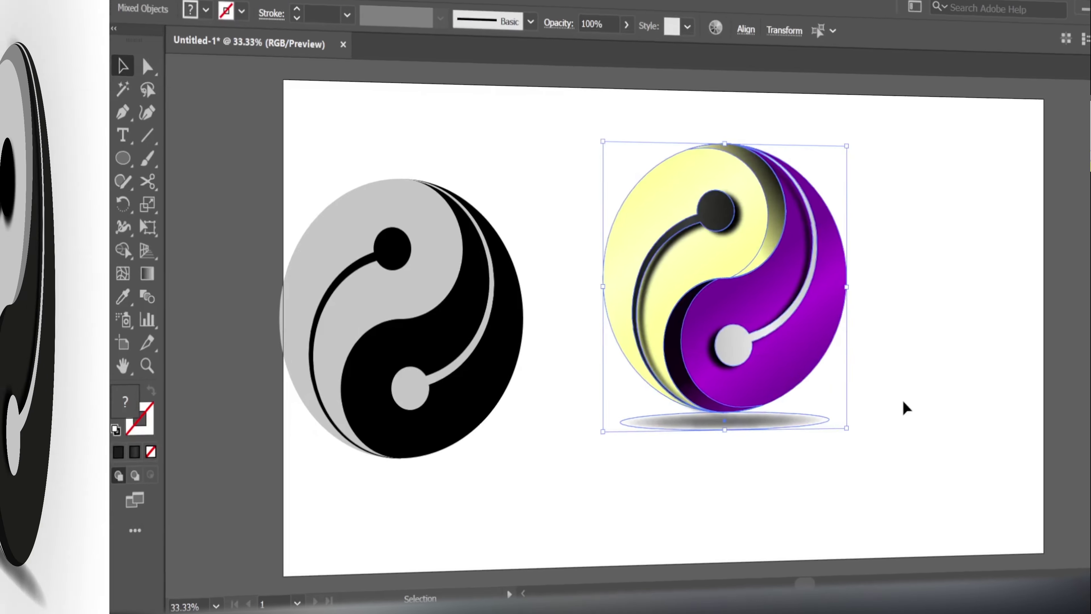